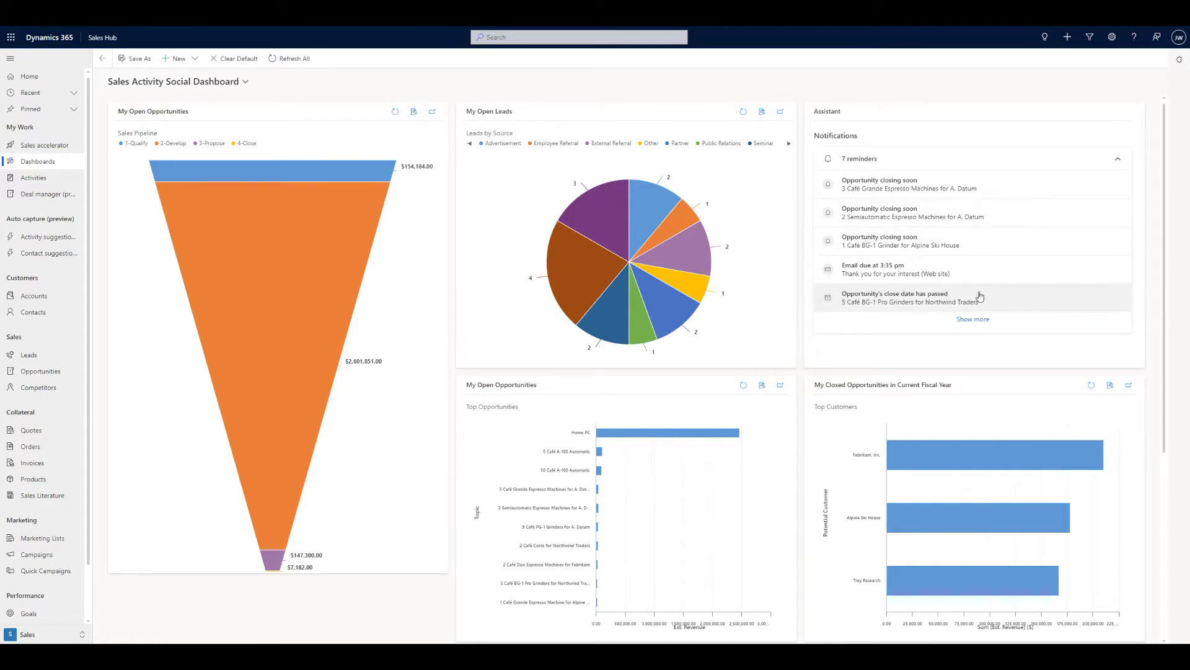
Open the assistant reminder about the Northwind Traders opportunity's passed close date, and enlarge the My Open Opportunities chart
left_click(940, 304)
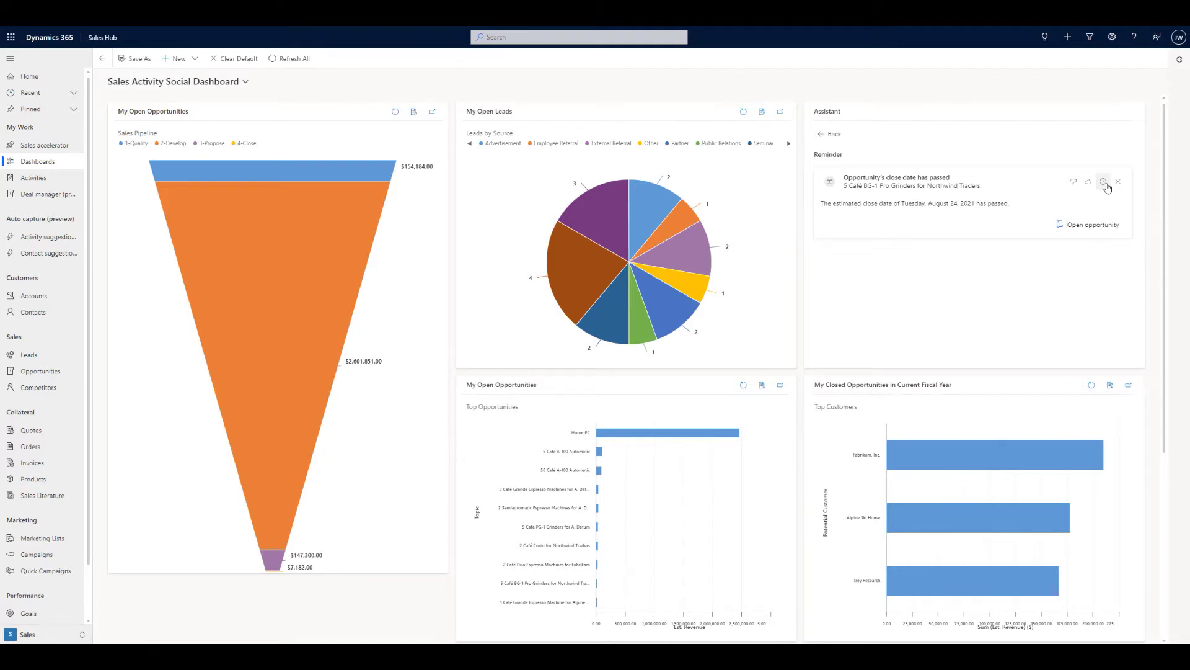
mouse_move(1007, 530)
left_click(428, 115)
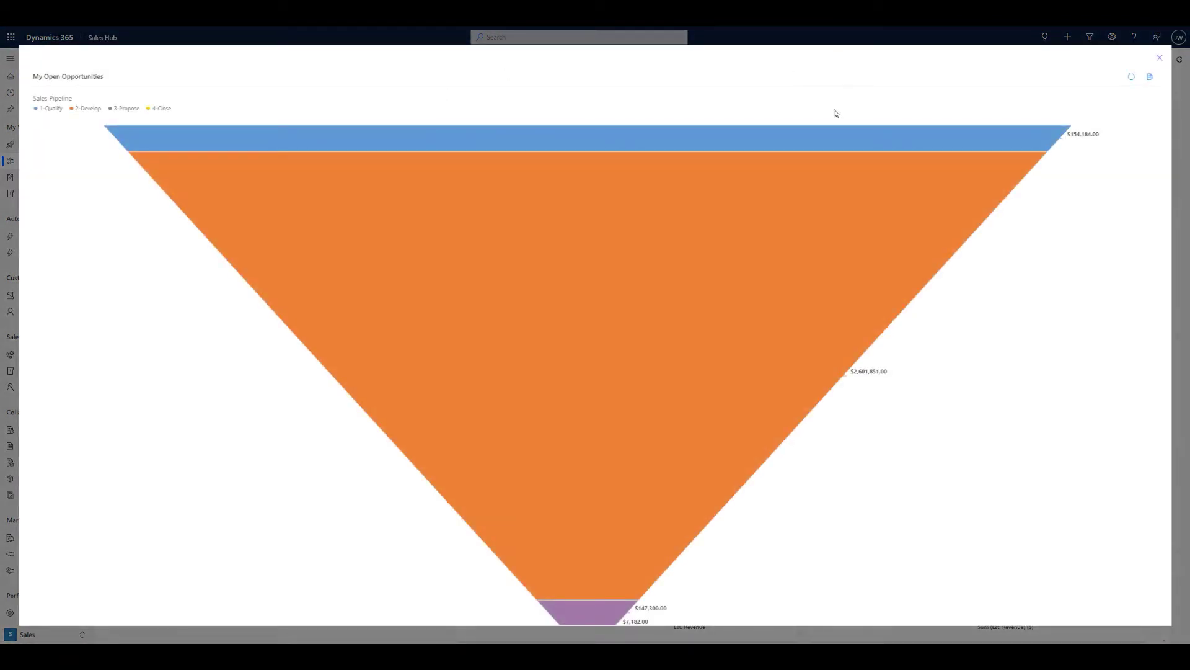
Open the records behind the Sales Pipeline chart and filter the opportunities to the 3-Propose phase
left_click(1150, 78)
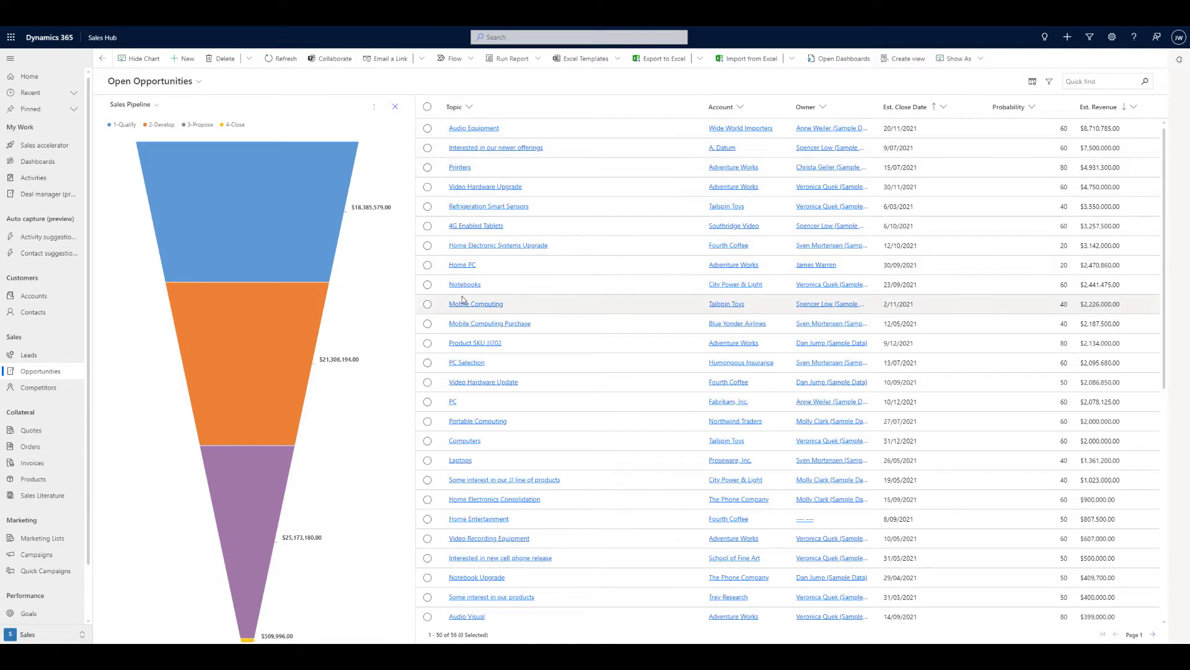
mouse_move(289, 373)
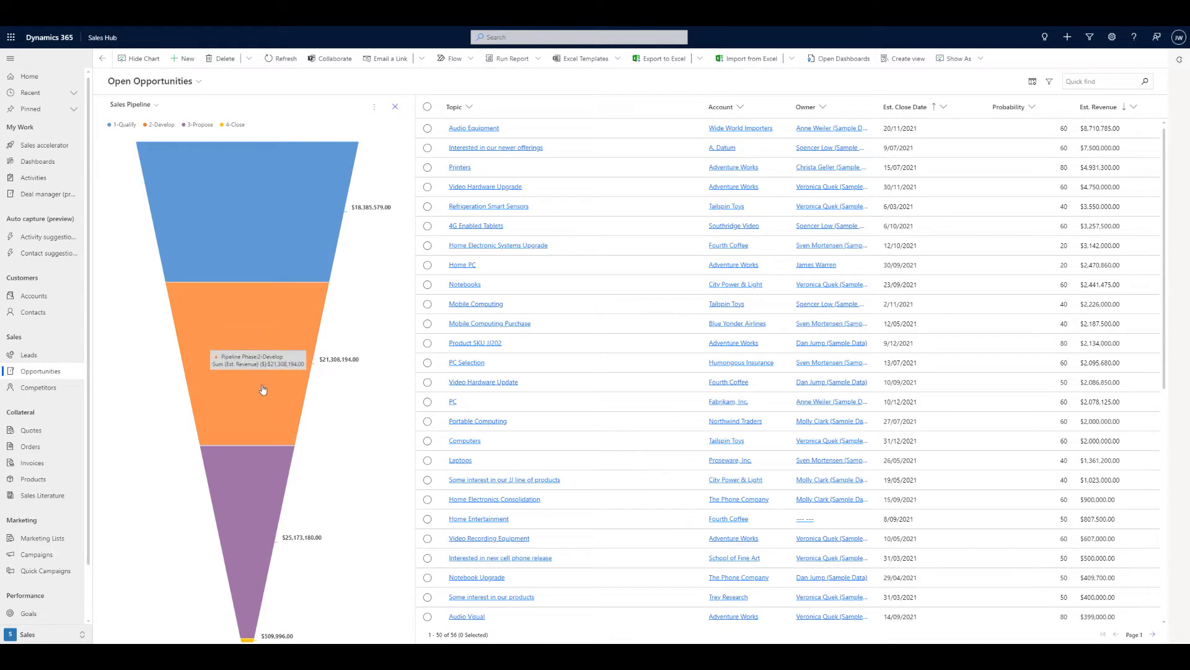
mouse_move(254, 476)
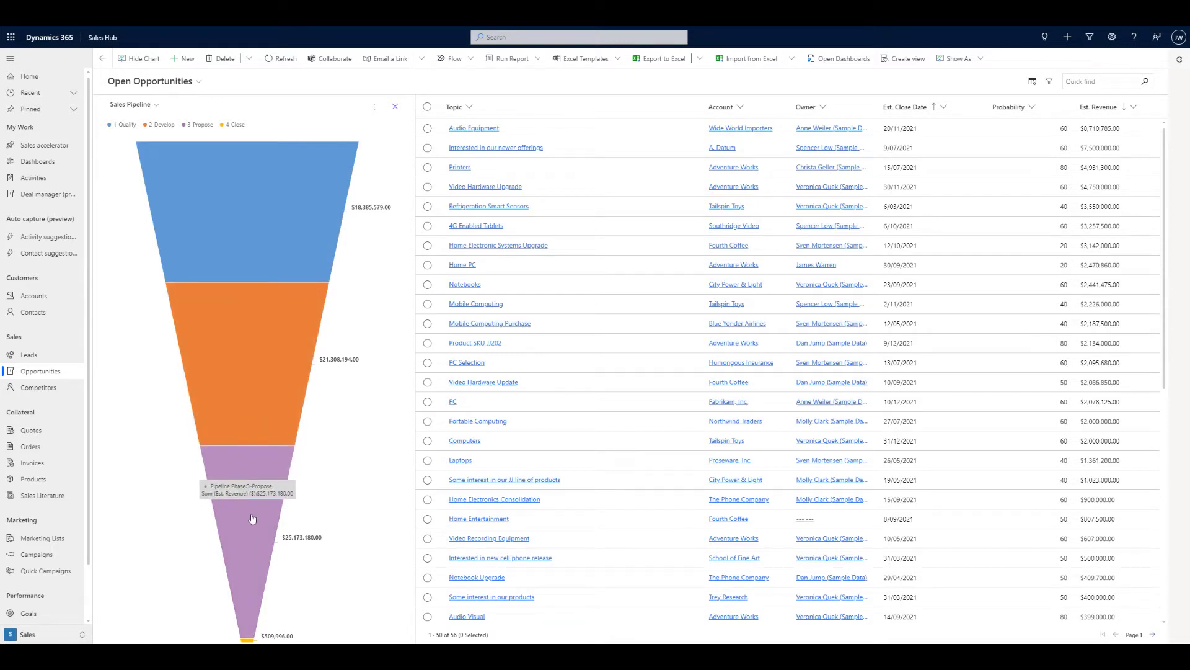
left_click(252, 517)
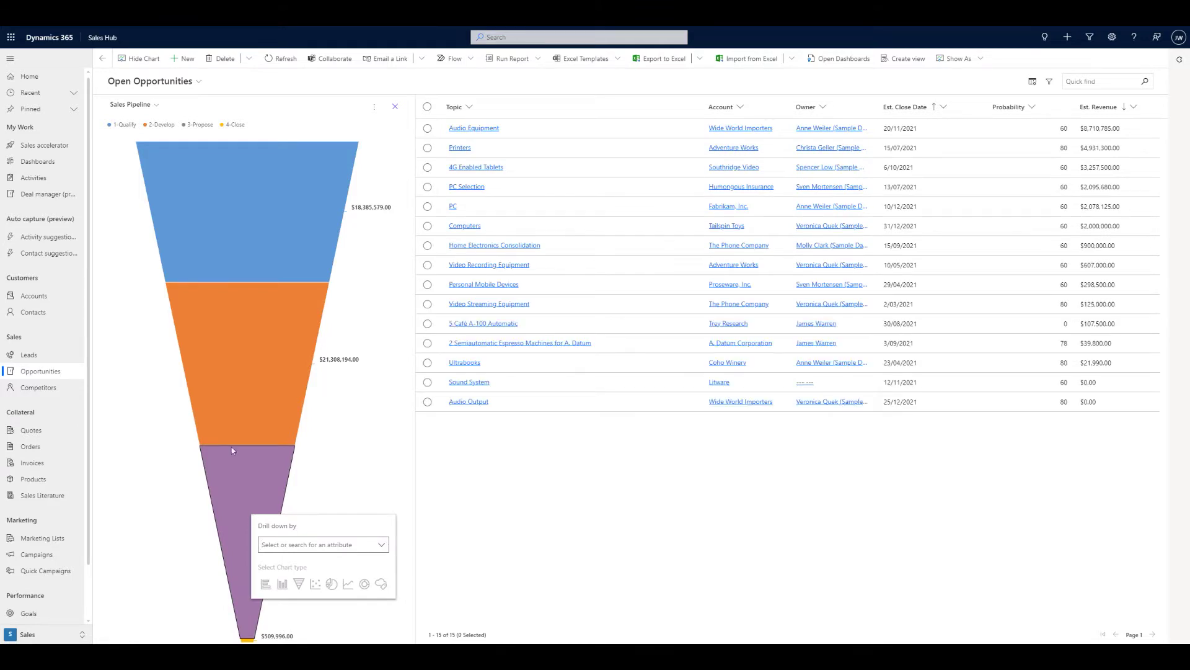
Return to the dashboards and switch from the Sales Activity Social Dashboard to the Sales Pipeline dashboard
left_click(37, 162)
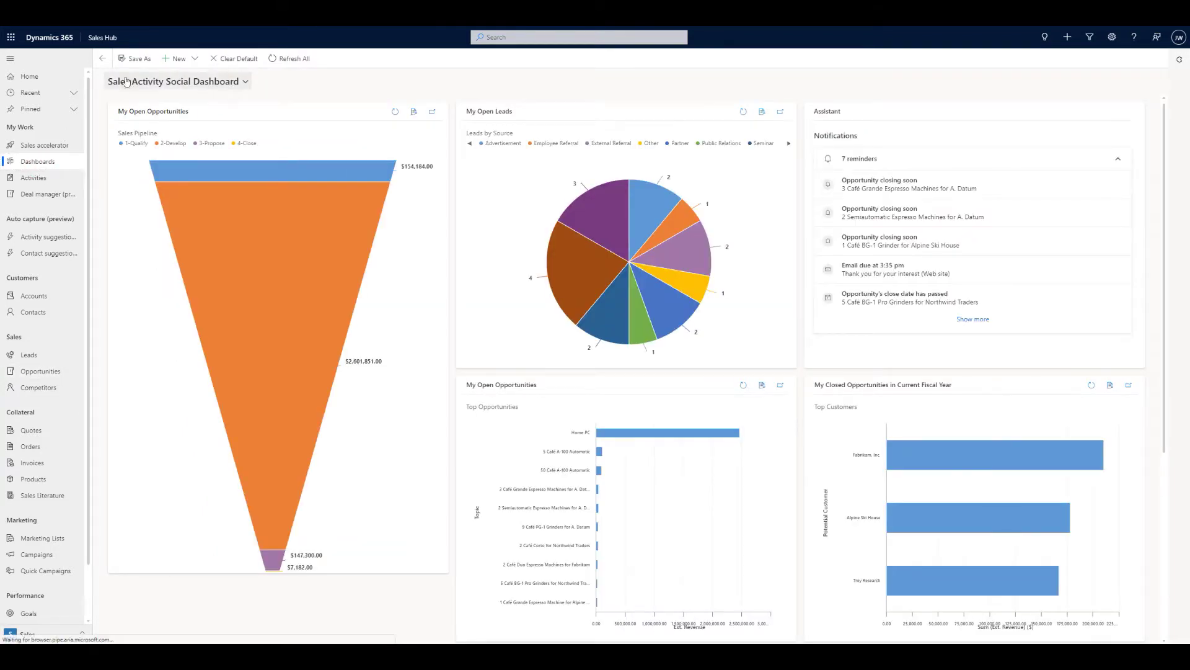
left_click(208, 84)
left_click(184, 116)
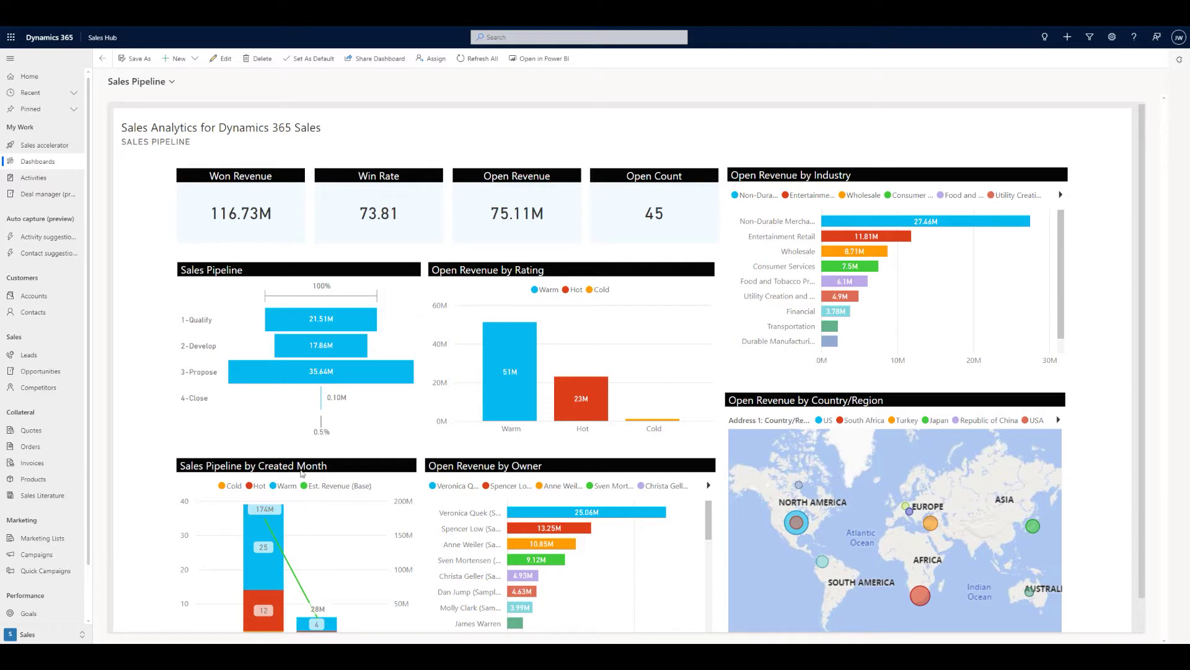
Cross-filter the Sales Pipeline dashboard by the 3-Propose stage, and clear that filter again
left_click(343, 376)
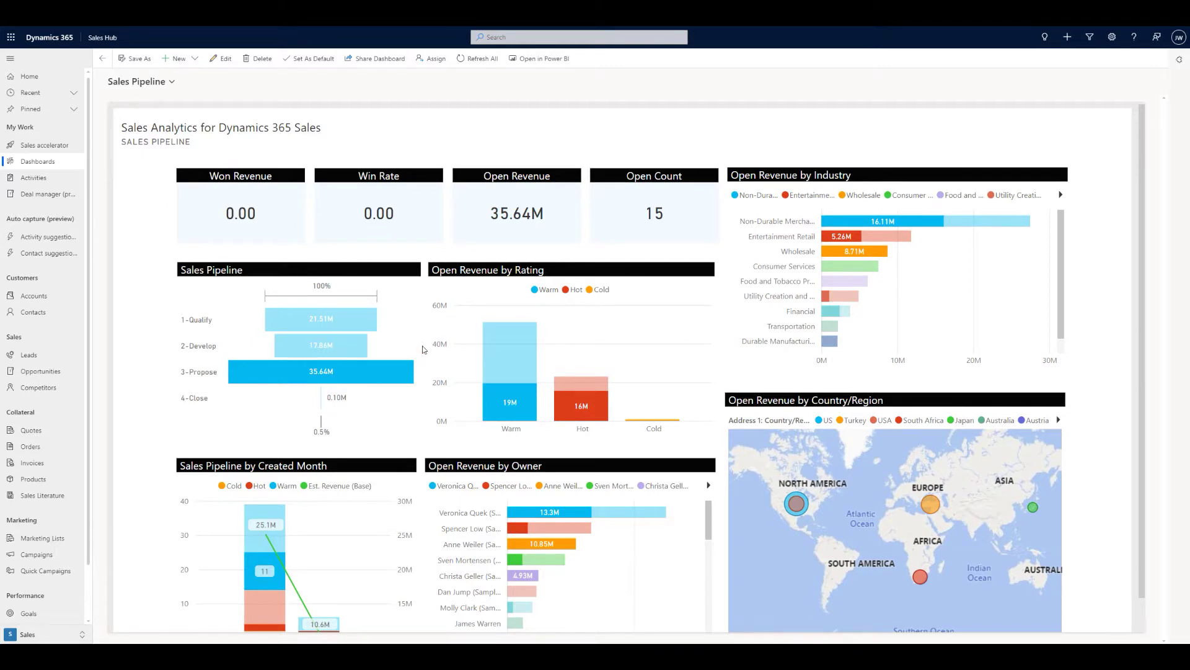
left_click(230, 319)
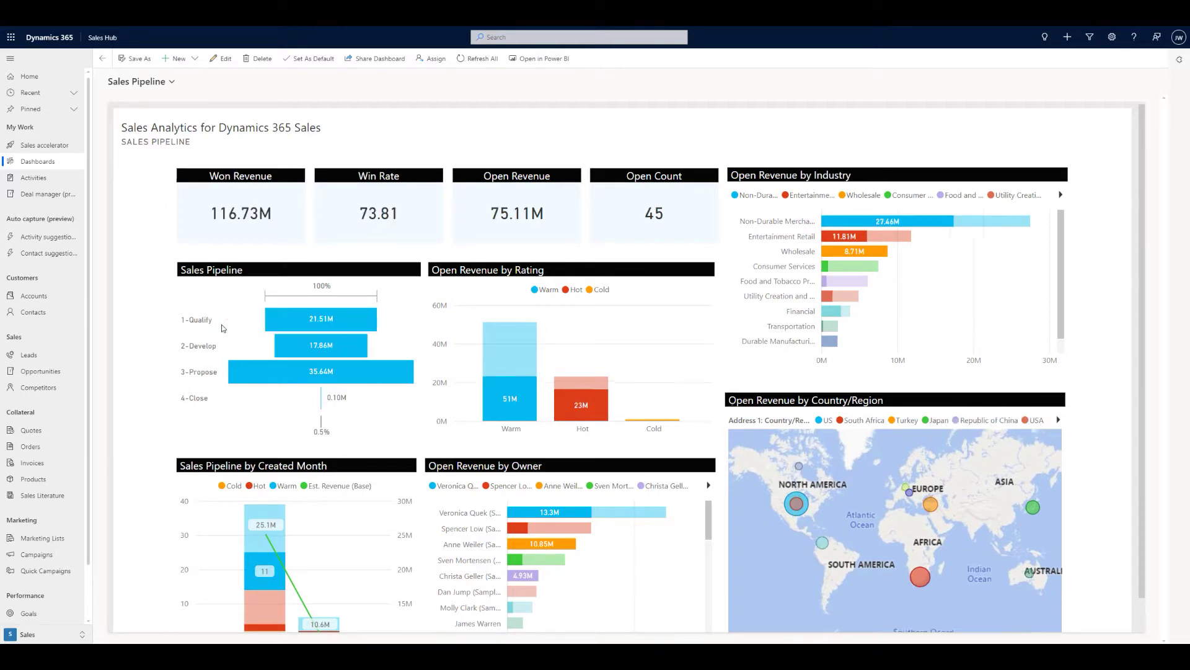
left_click(239, 213)
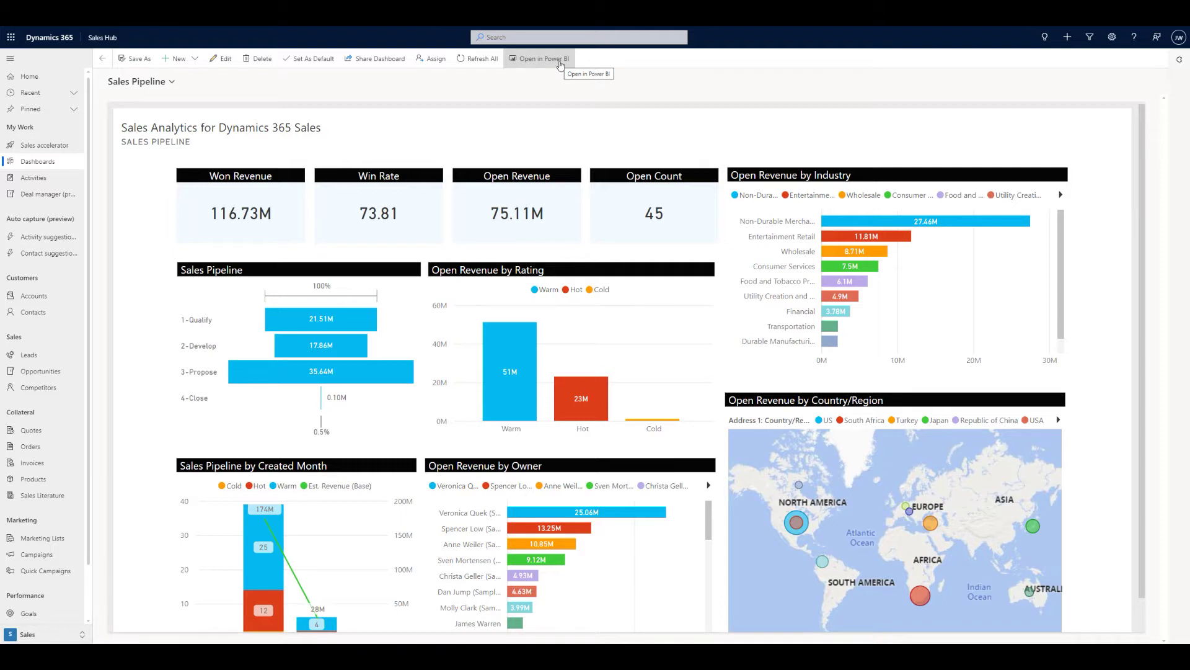
Open the Sales accelerator and view the lead score details of the lead due today, closing the details when done
left_click(36, 148)
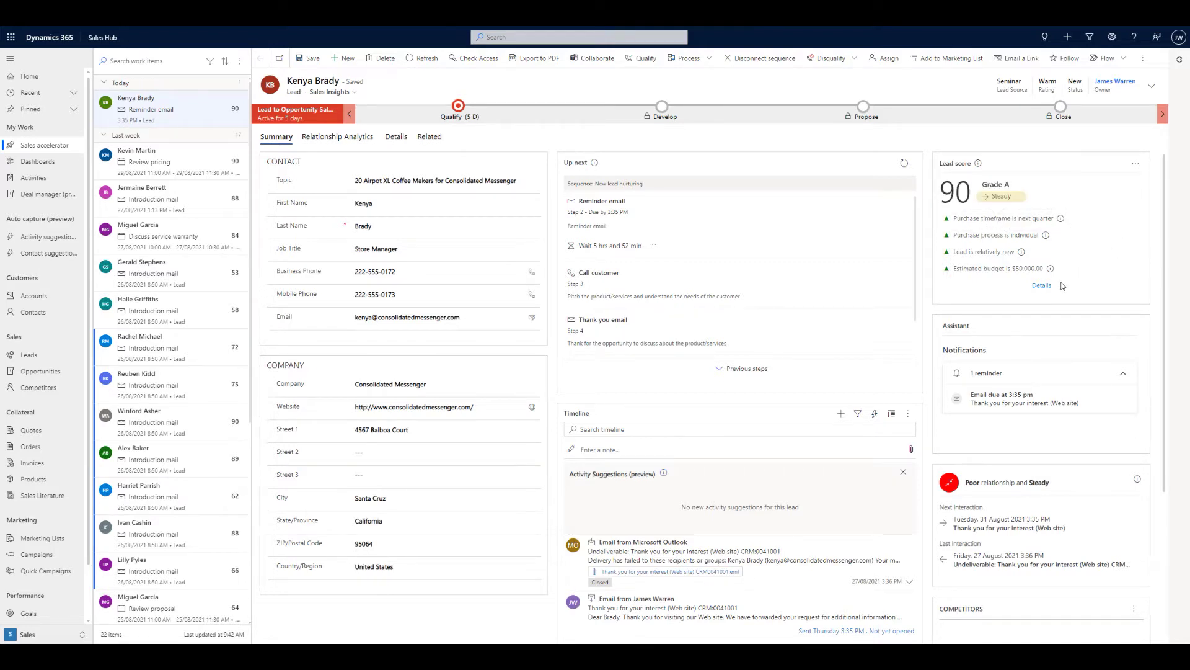
left_click(1042, 285)
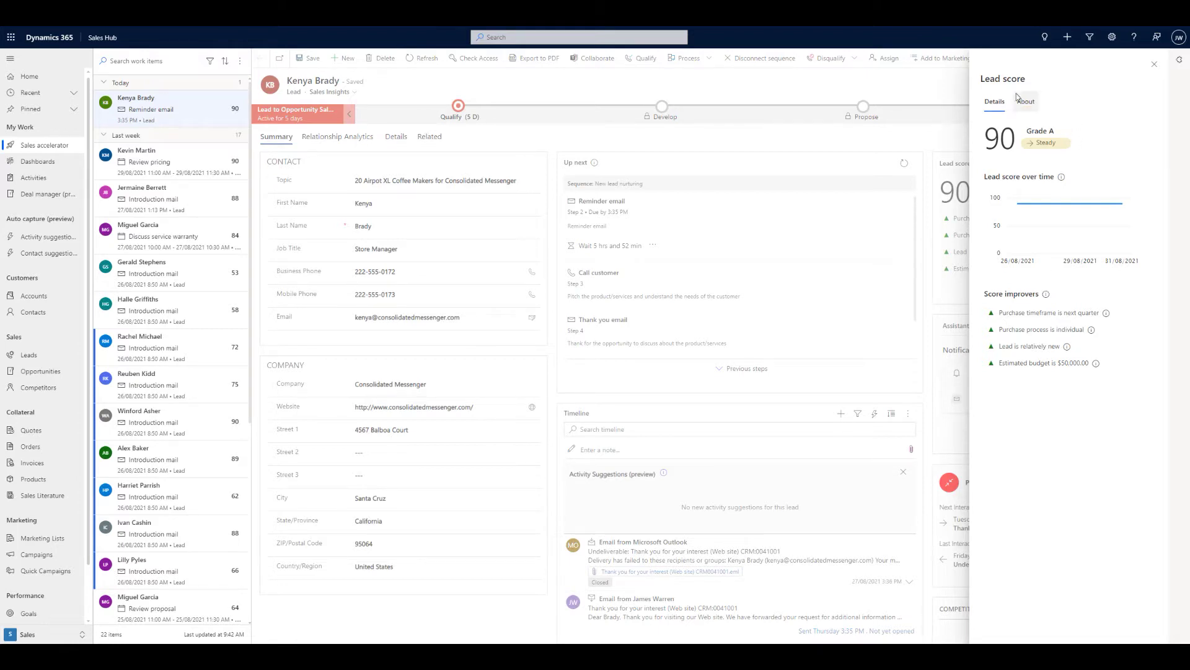
left_click(1155, 65)
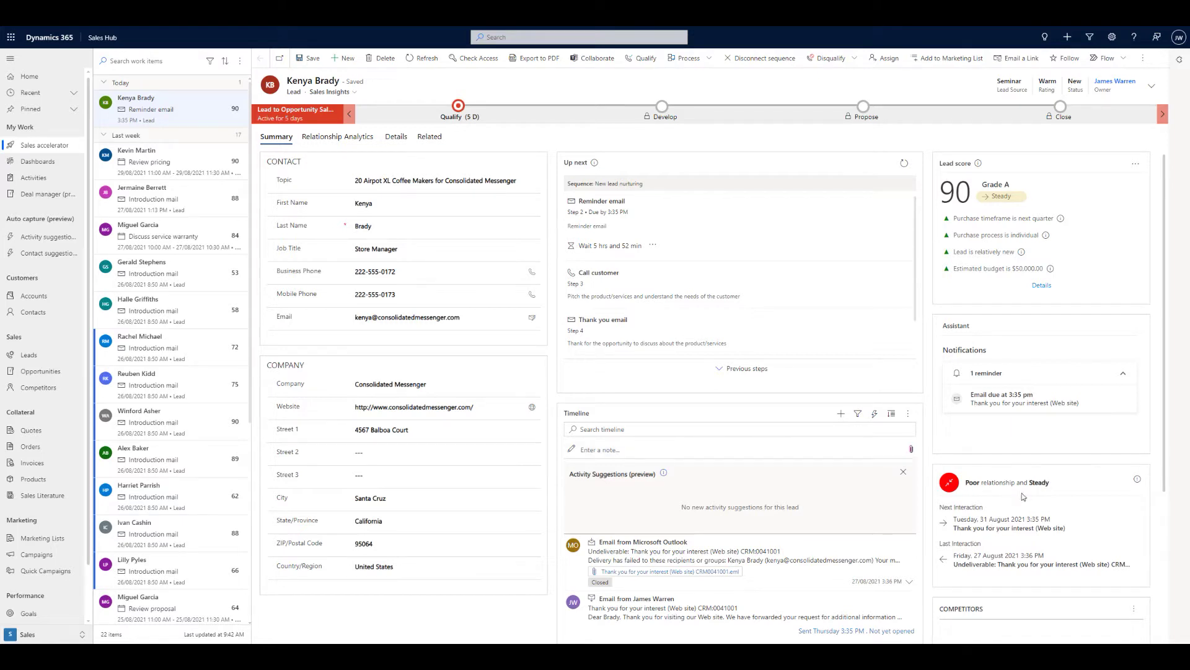
Examine the lead's Relationship Analytics, from relationship health and customer interactions through response time to the Relationship Activities chart
left_click(312, 139)
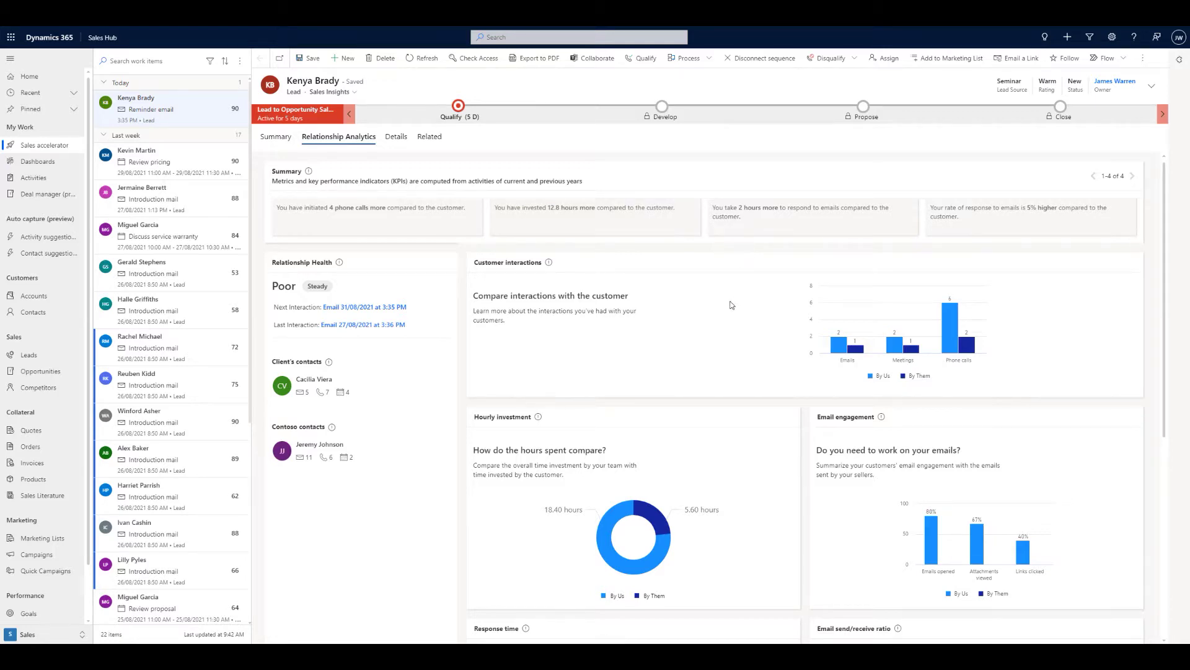
scroll(732, 305, "down", 2)
scroll(732, 305, "up", 2)
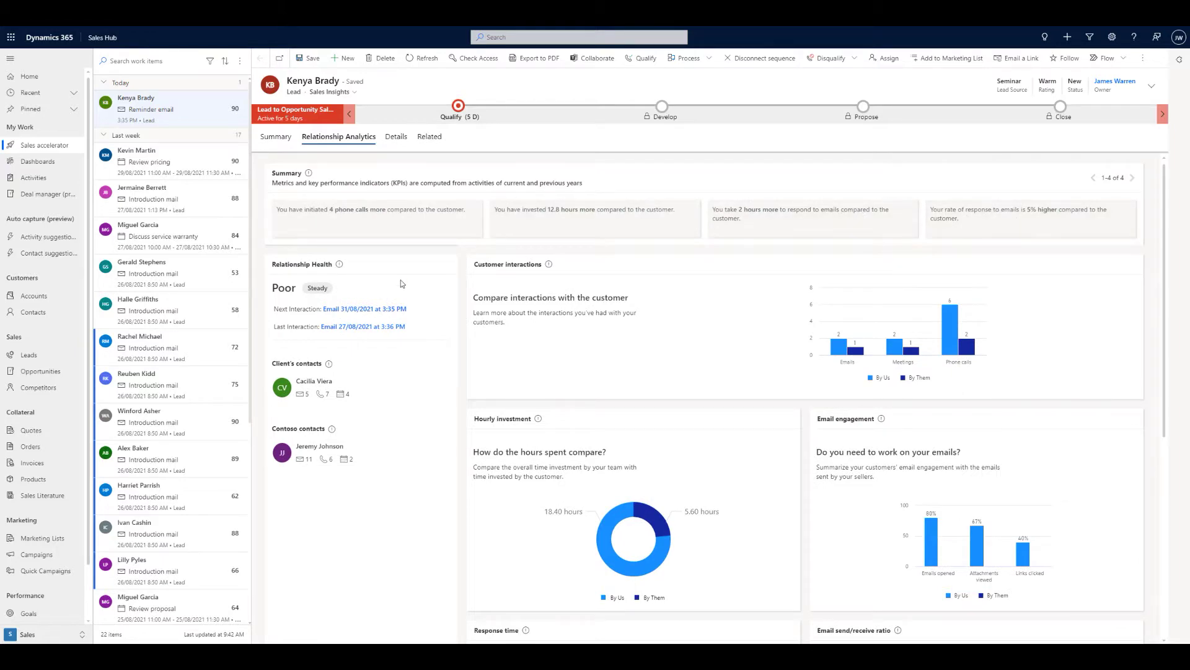
scroll(393, 313, "down", 2)
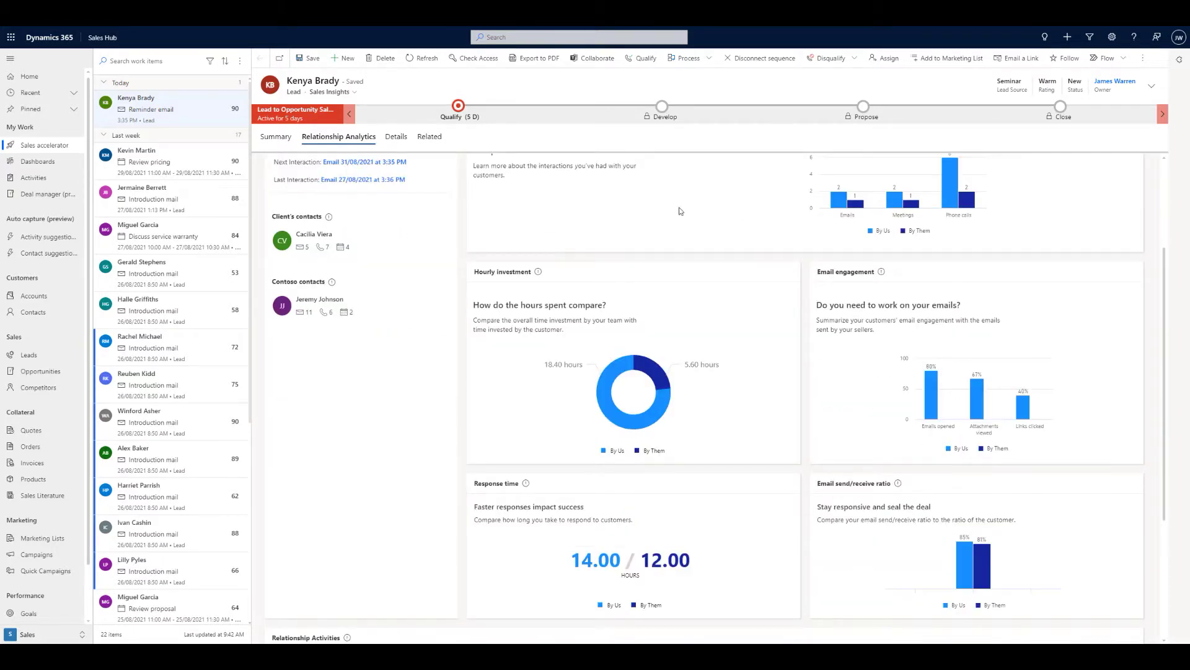
scroll(713, 422, "down", 3)
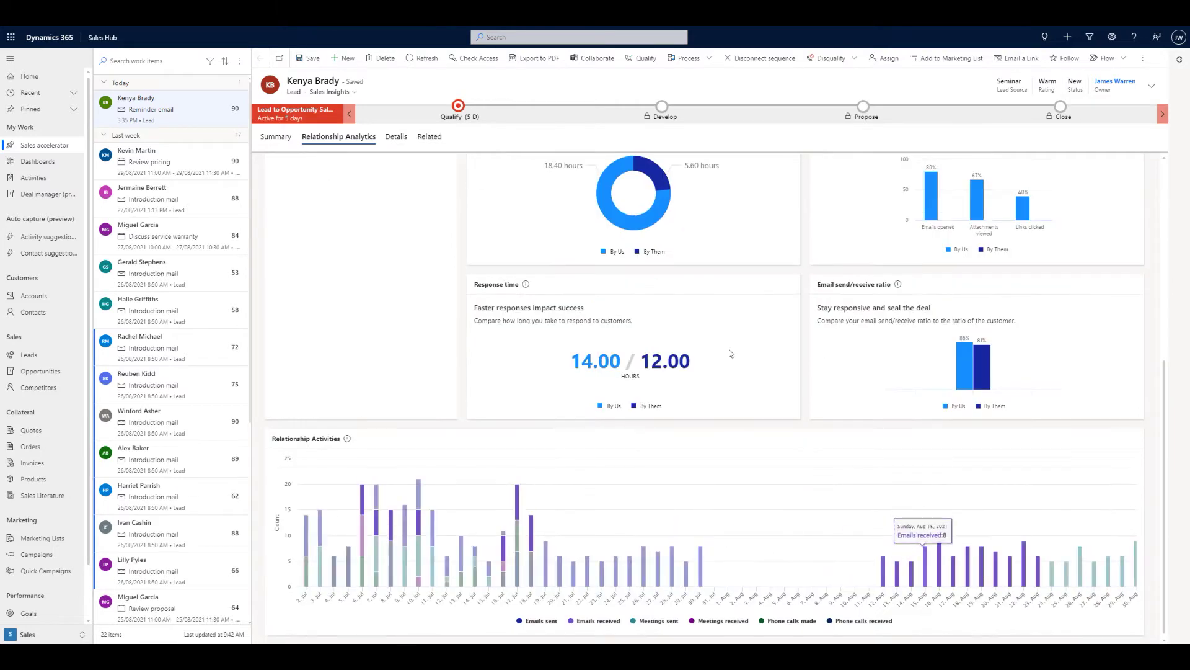
scroll(730, 353, "up", 5)
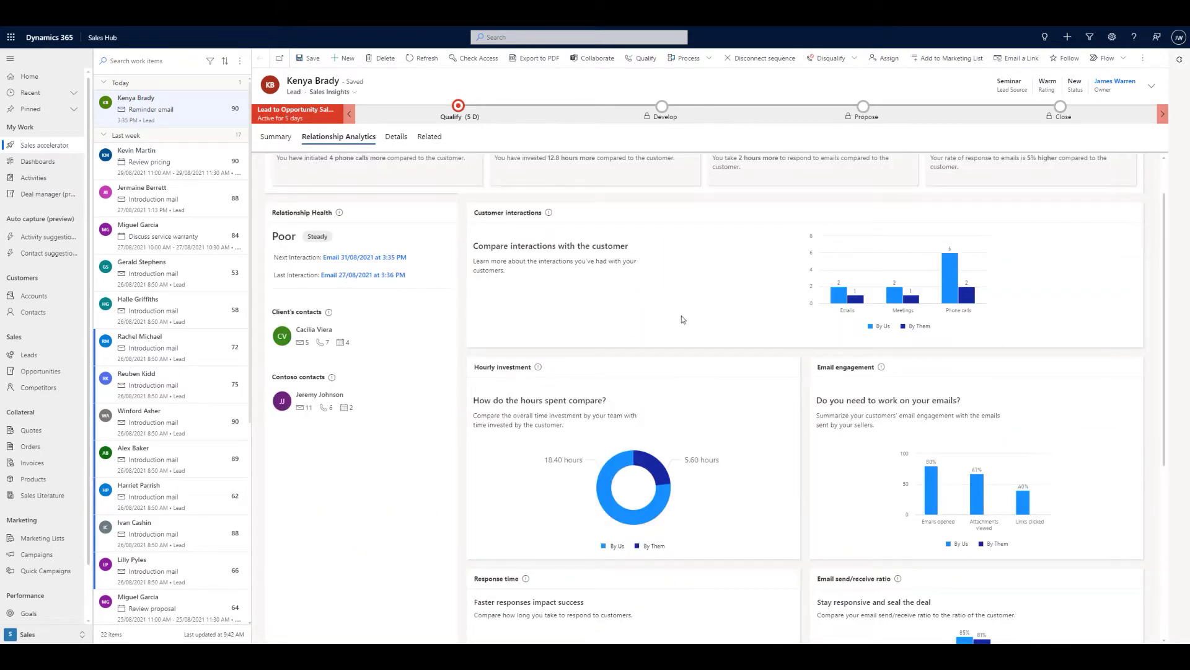
scroll(757, 455, "down", 3)
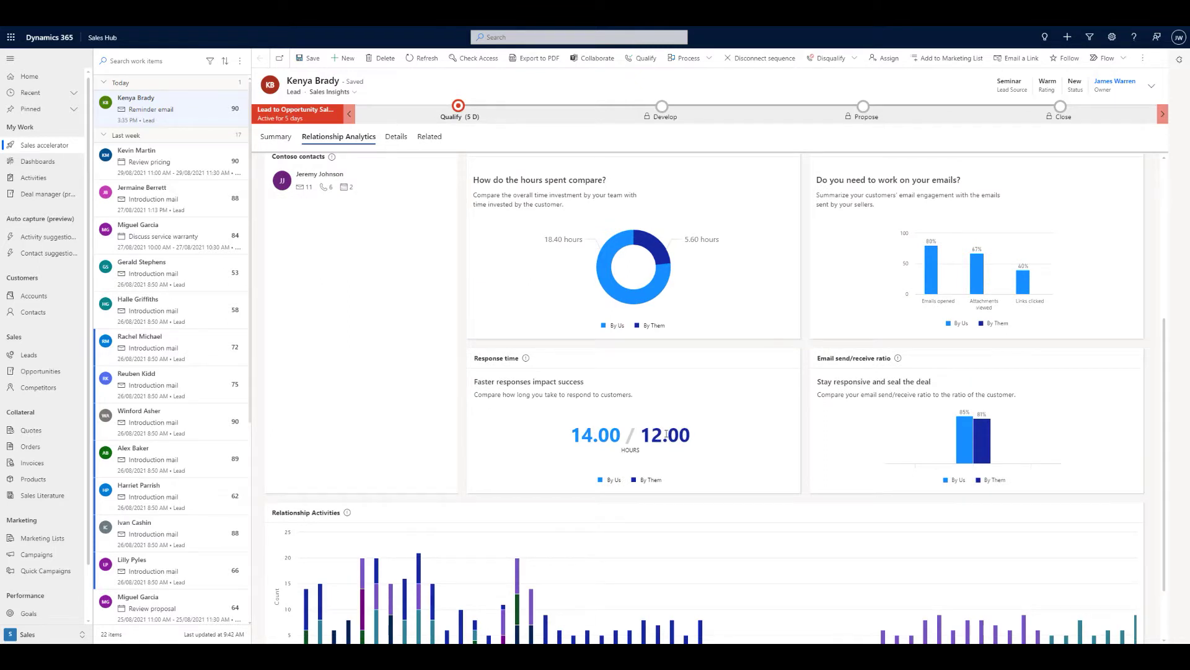
scroll(651, 421, "down", 1)
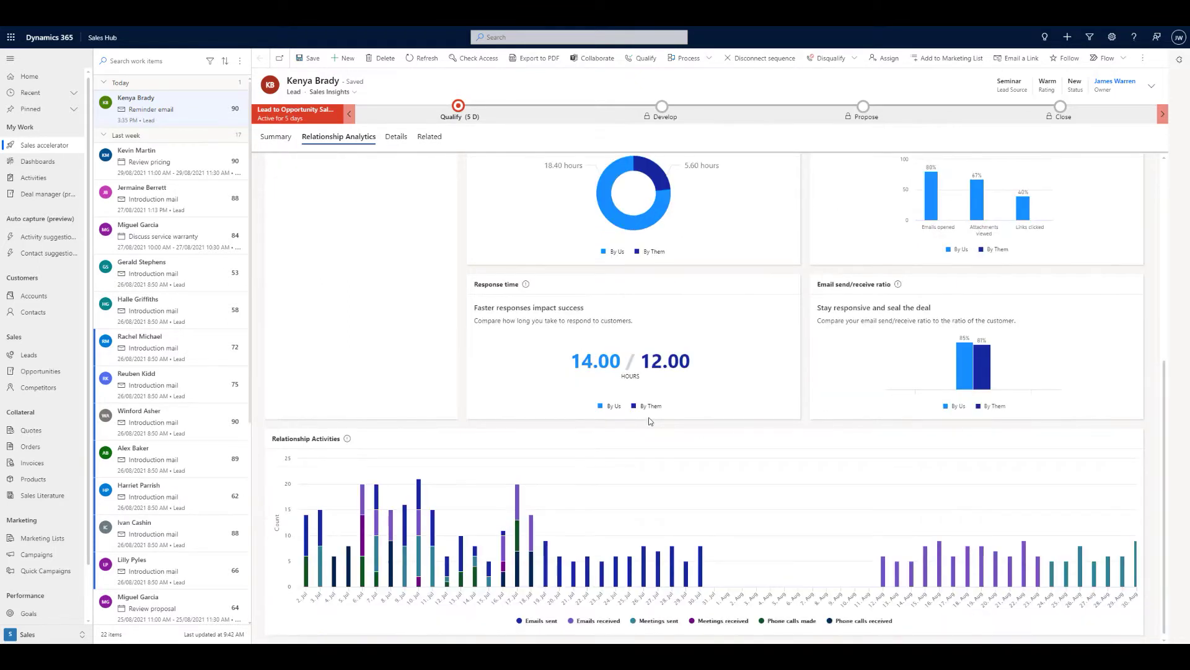
mouse_move(370, 503)
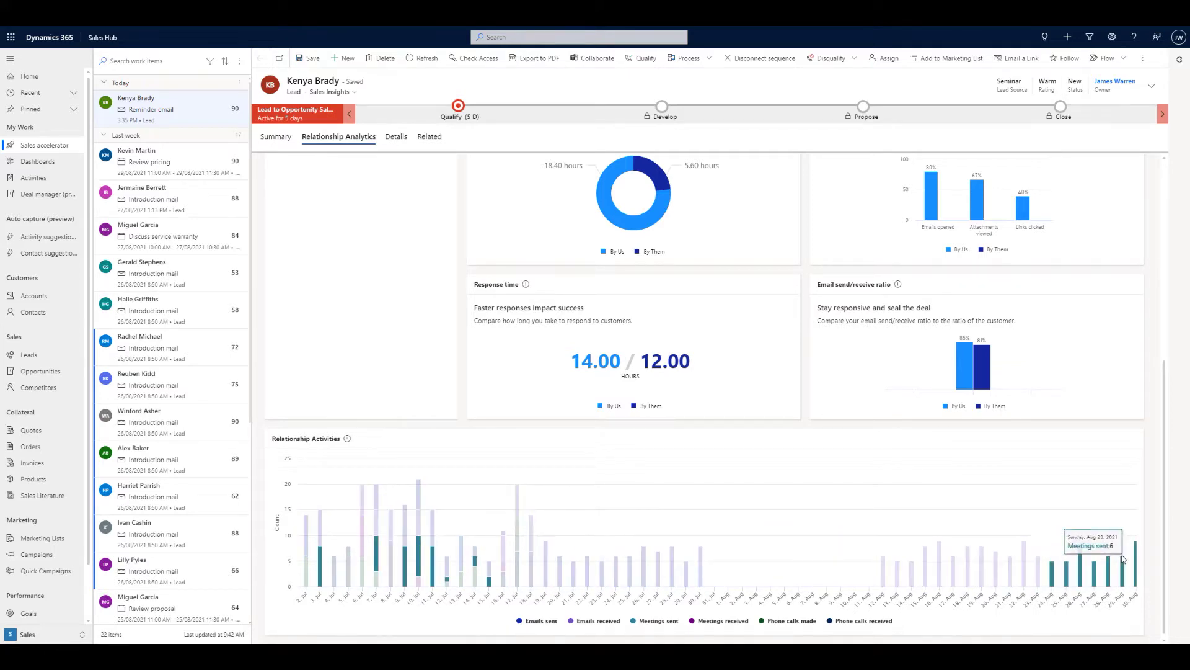
scroll(620, 464, "up", 5)
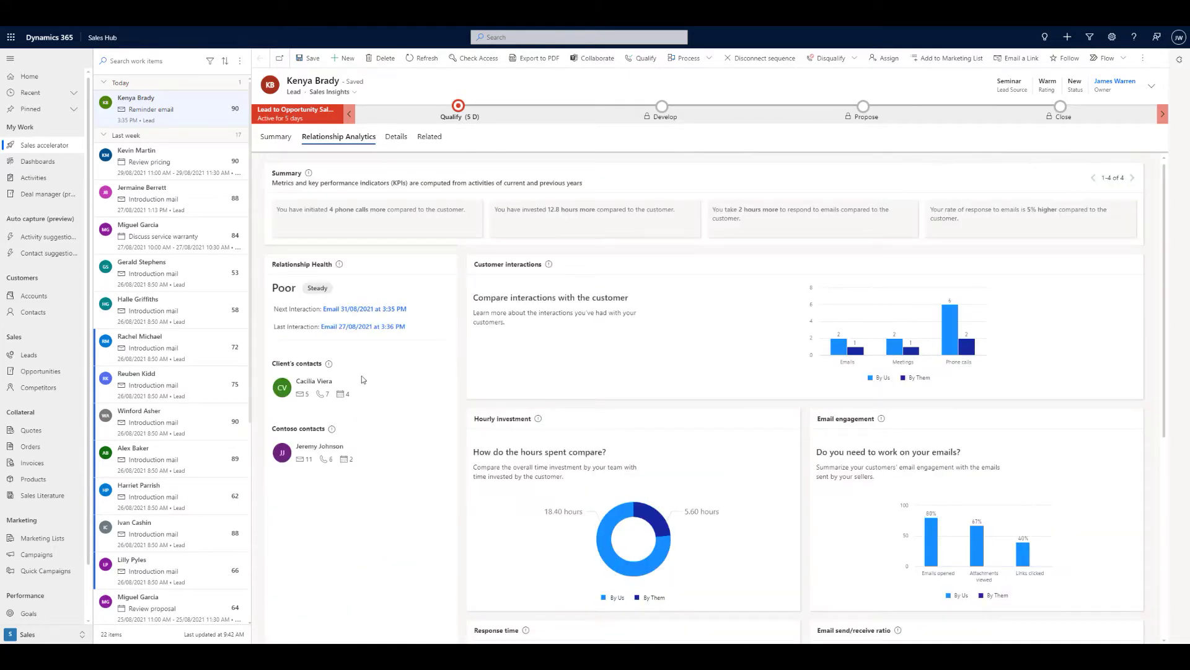
Return to the lead's Summary and review the requirements of the Qualify, Develop, Propose and Close process stages
left_click(282, 138)
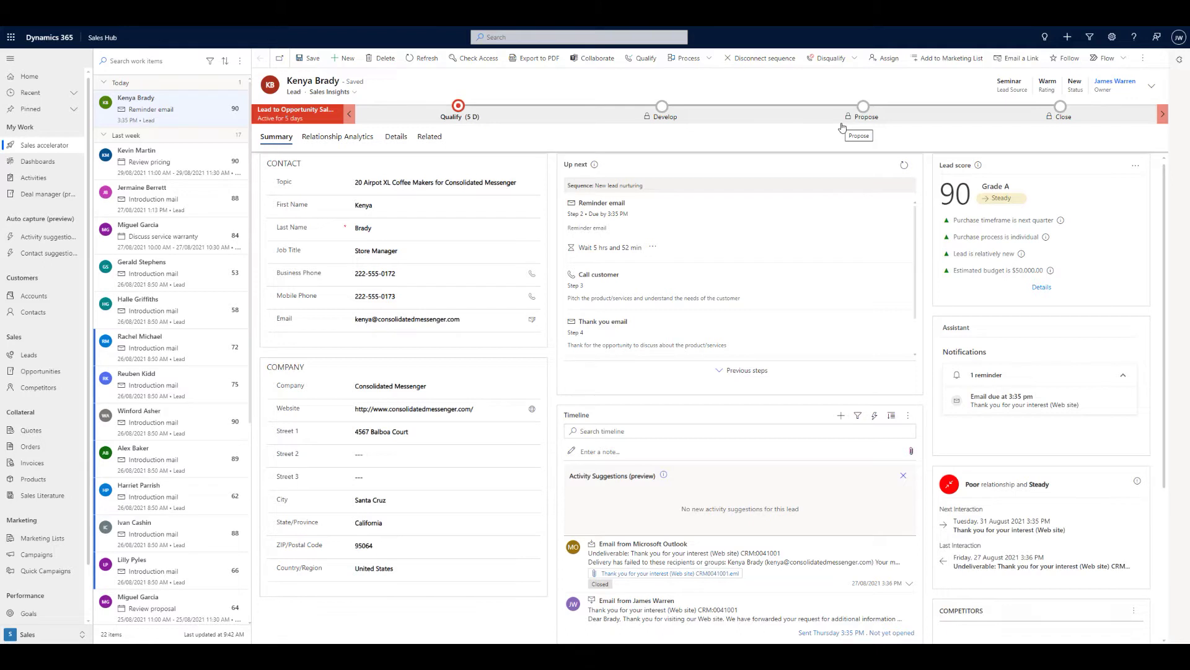
left_click(457, 115)
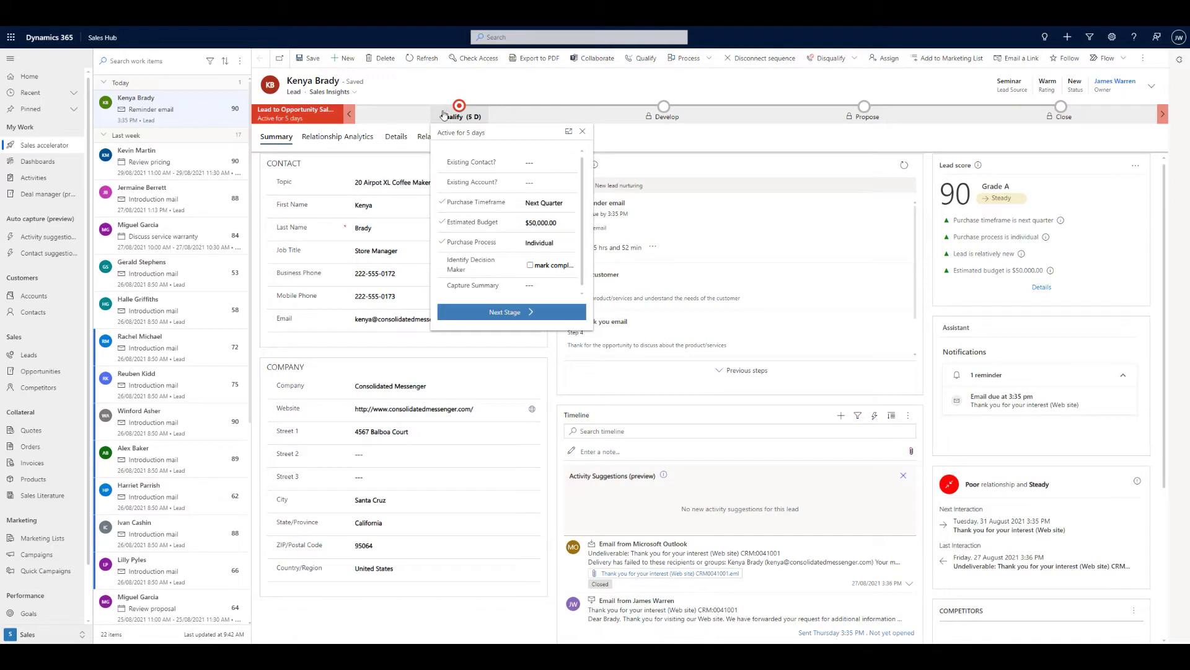
left_click(668, 116)
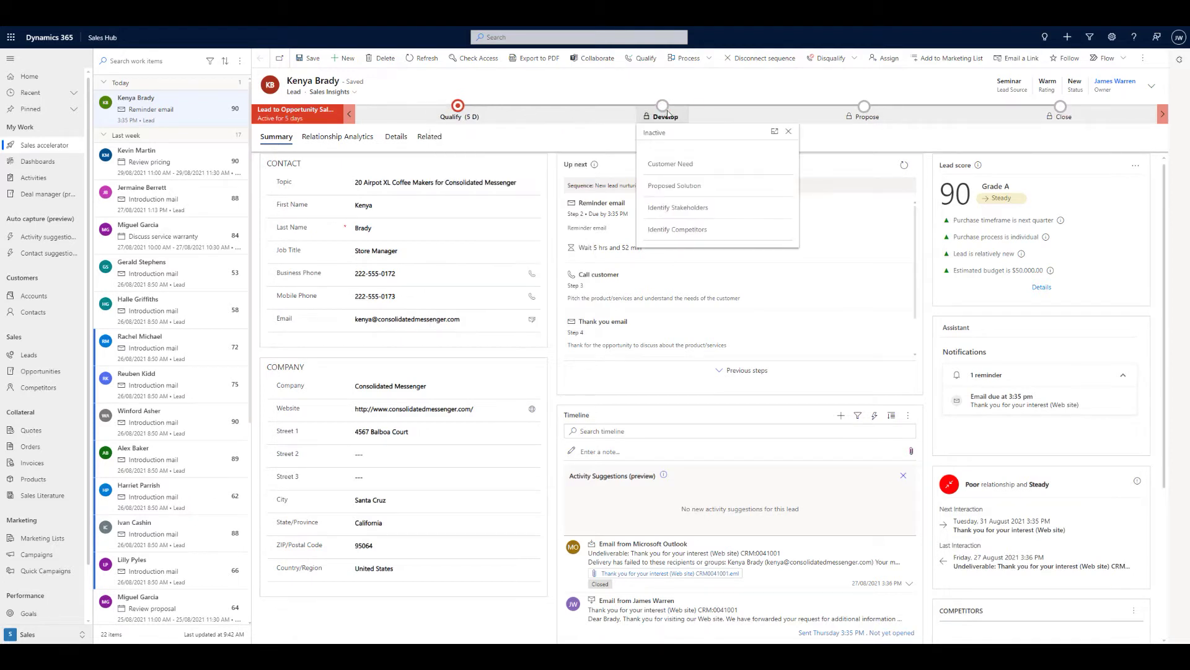
left_click(865, 114)
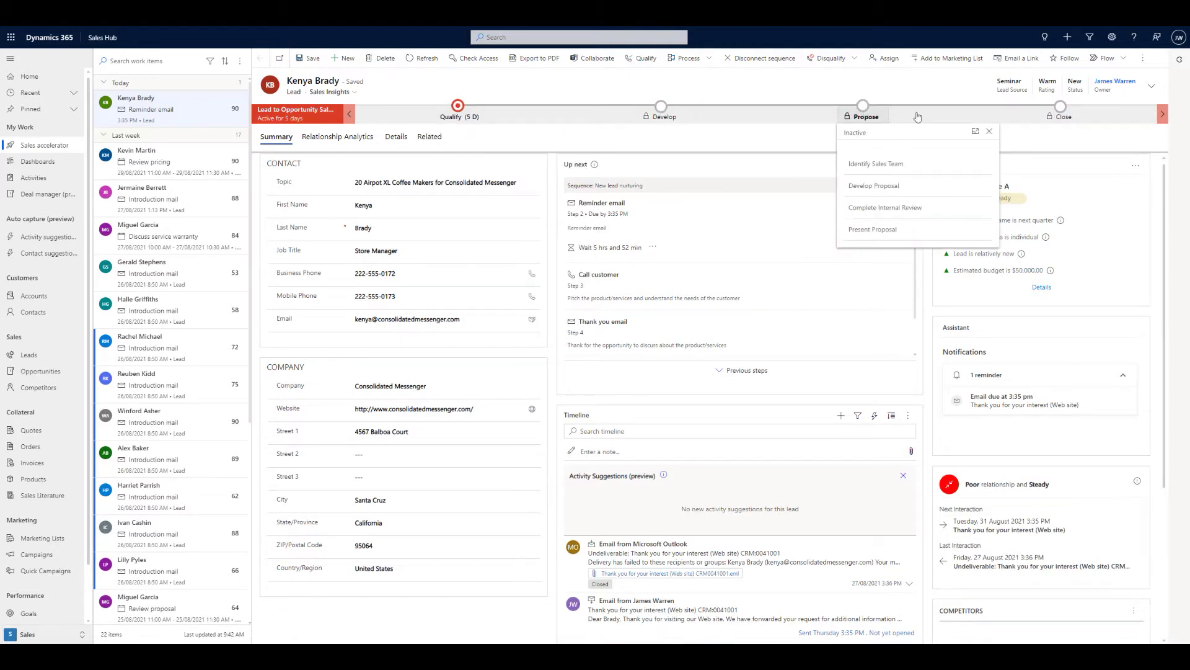
left_click(1061, 114)
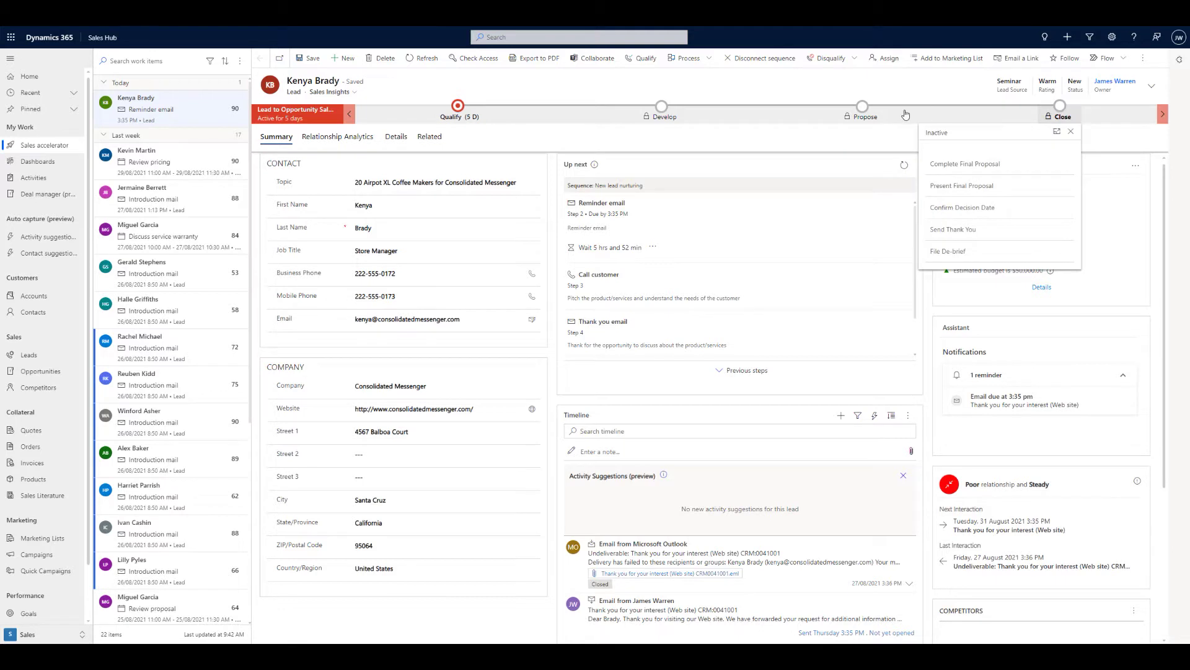
left_click(859, 113)
left_click(662, 115)
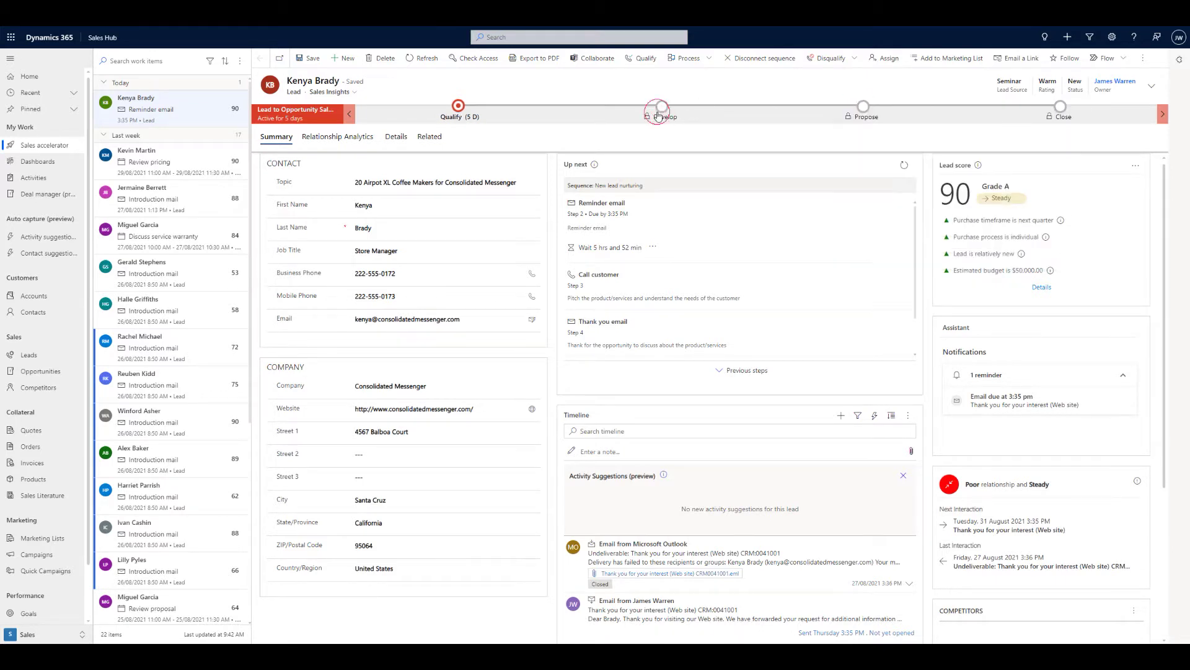
left_click(460, 112)
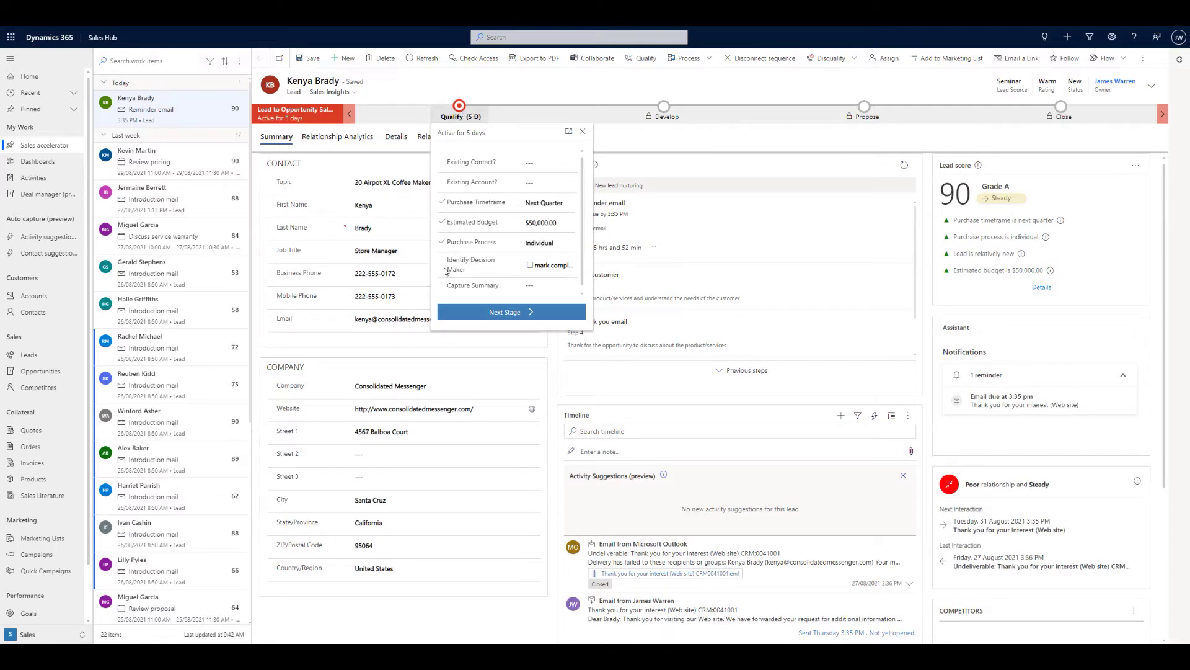
left_click(589, 120)
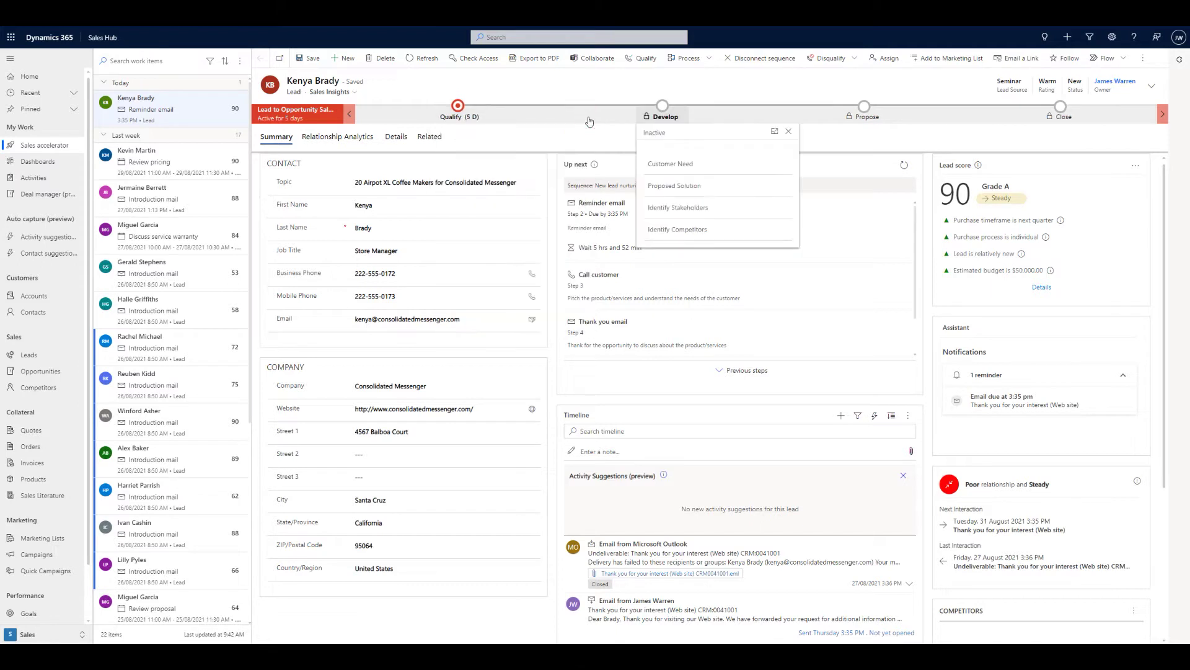
left_click(416, 93)
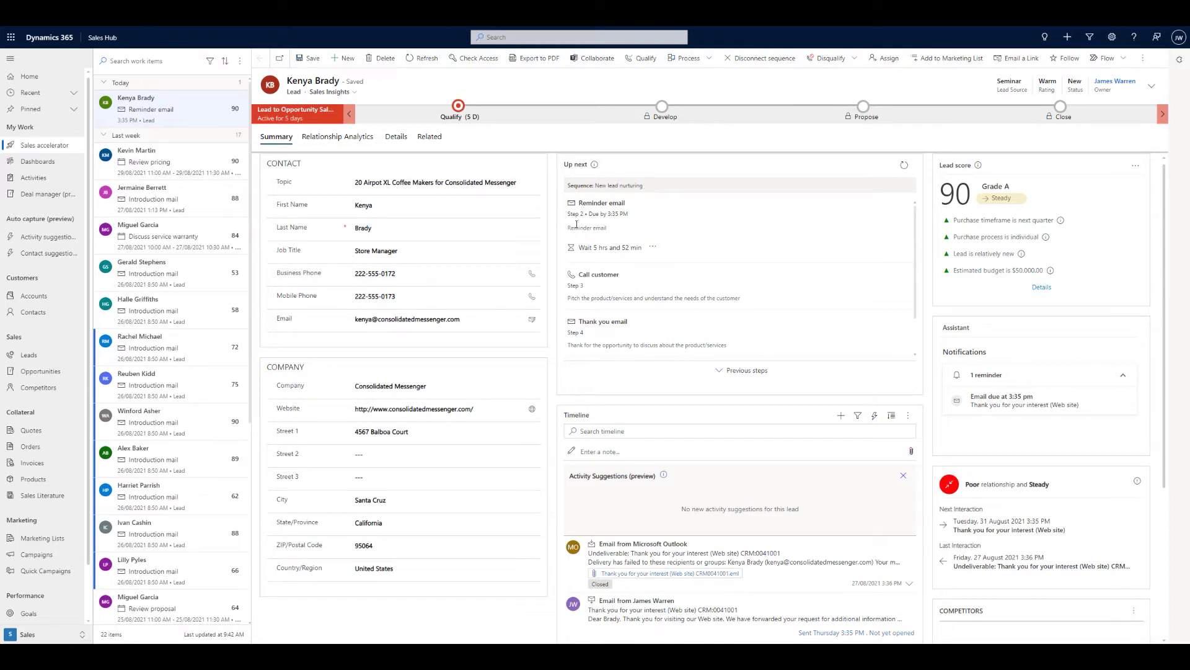
Review the New lead nurturing sequence in Up next, and expand its previous steps
scroll(695, 263, "down", 2)
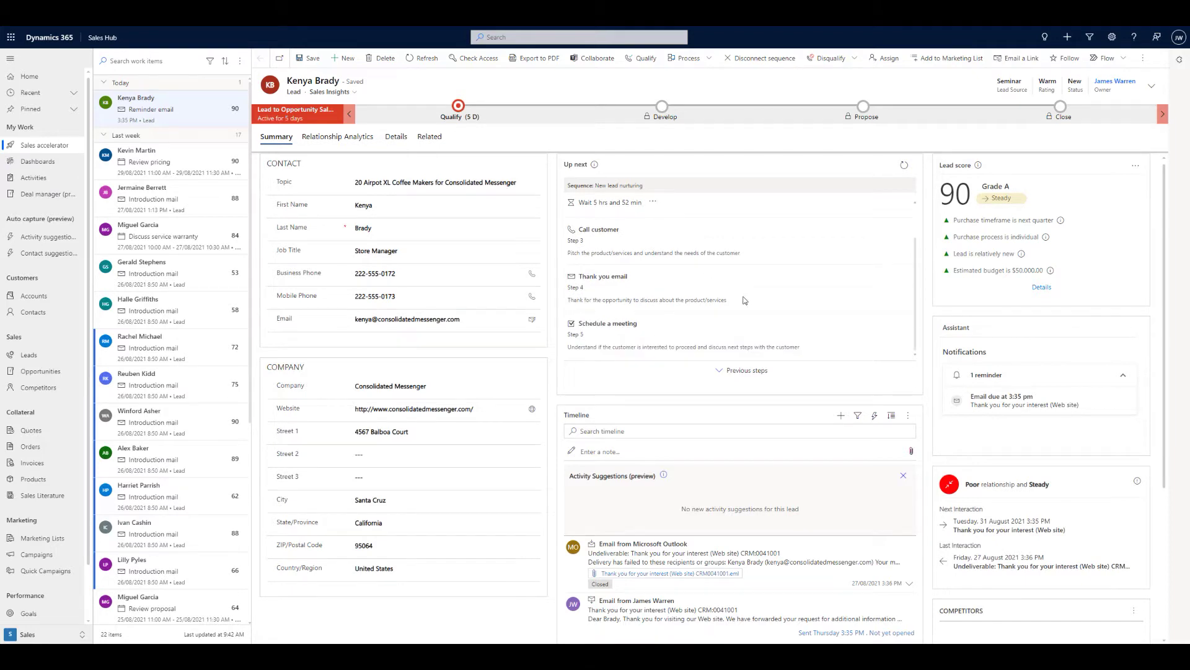
scroll(744, 300, "down", 2)
scroll(748, 268, "up", 2)
scroll(812, 252, "up", 1)
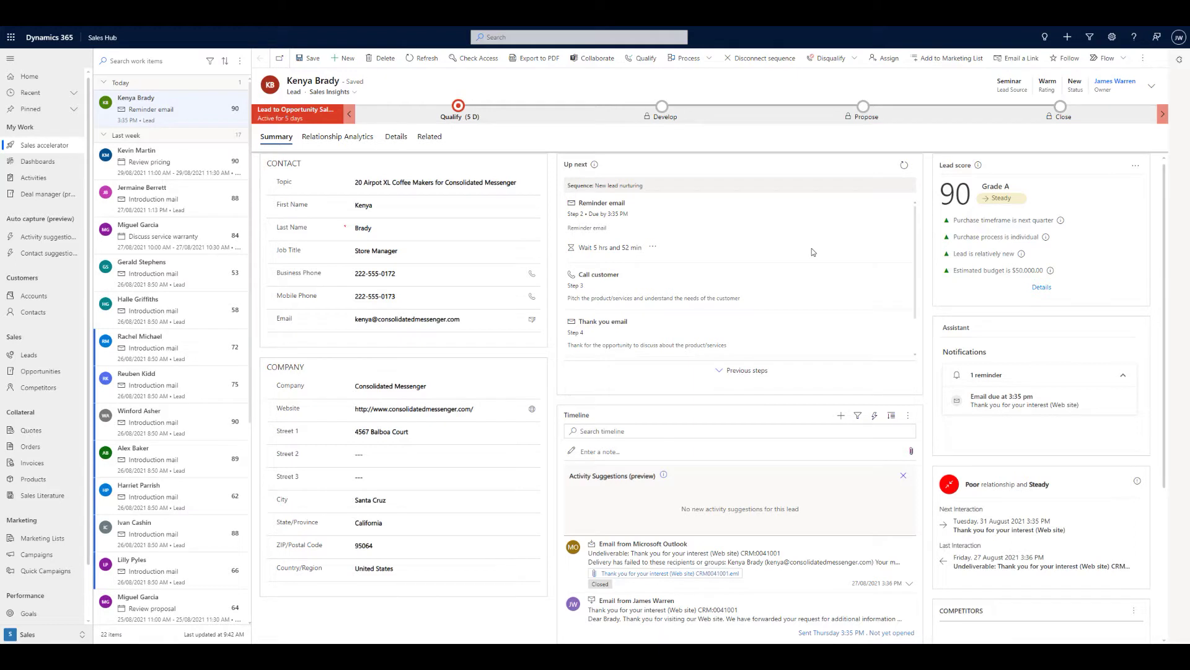
left_click(754, 373)
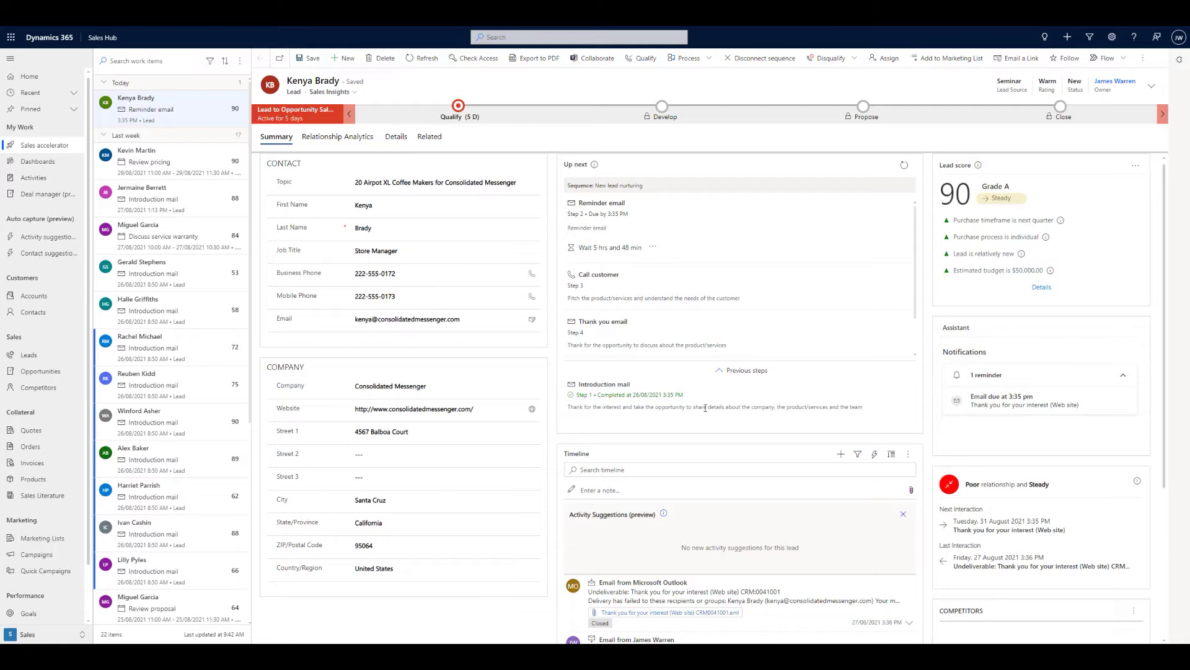
Collapse the previous steps of the lead's sequence and review the activities in the Timeline
left_click(732, 372)
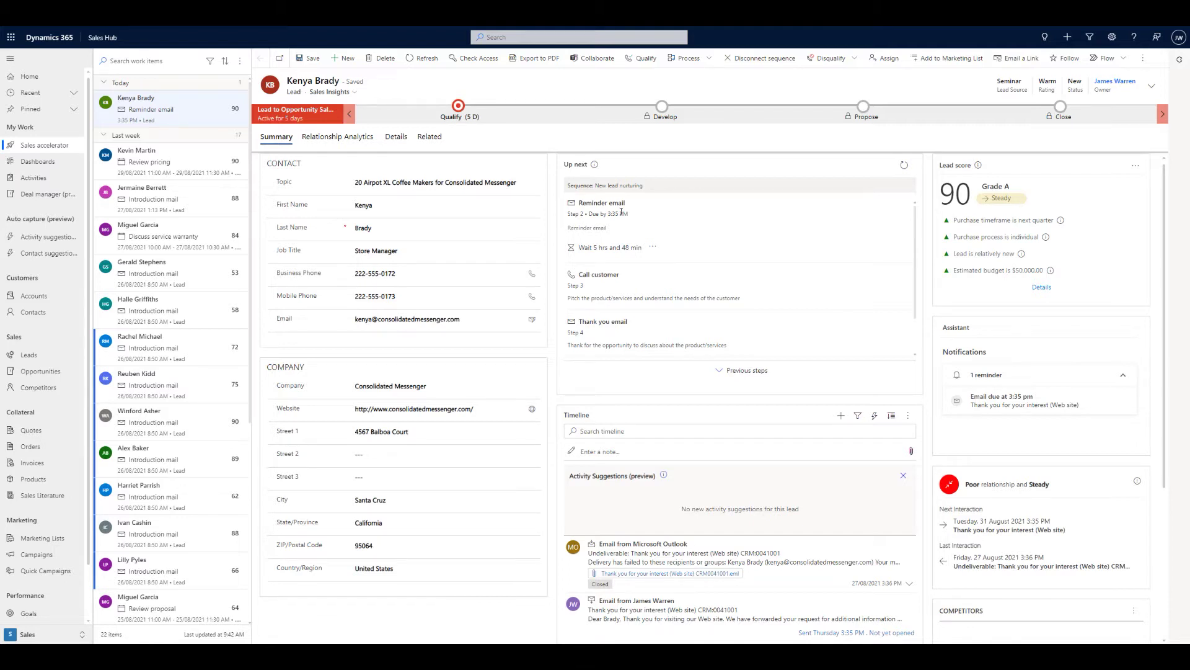
scroll(694, 251, "down", 4)
scroll(779, 351, "down", 3)
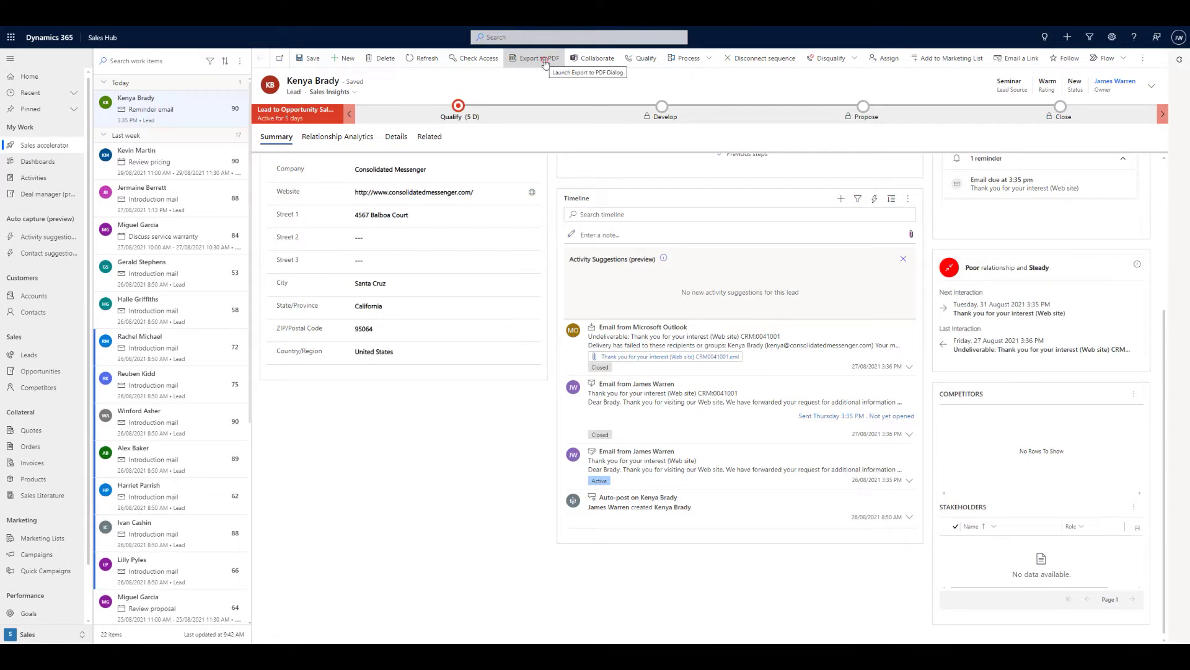
Try to export the lead to PDF
left_click(545, 62)
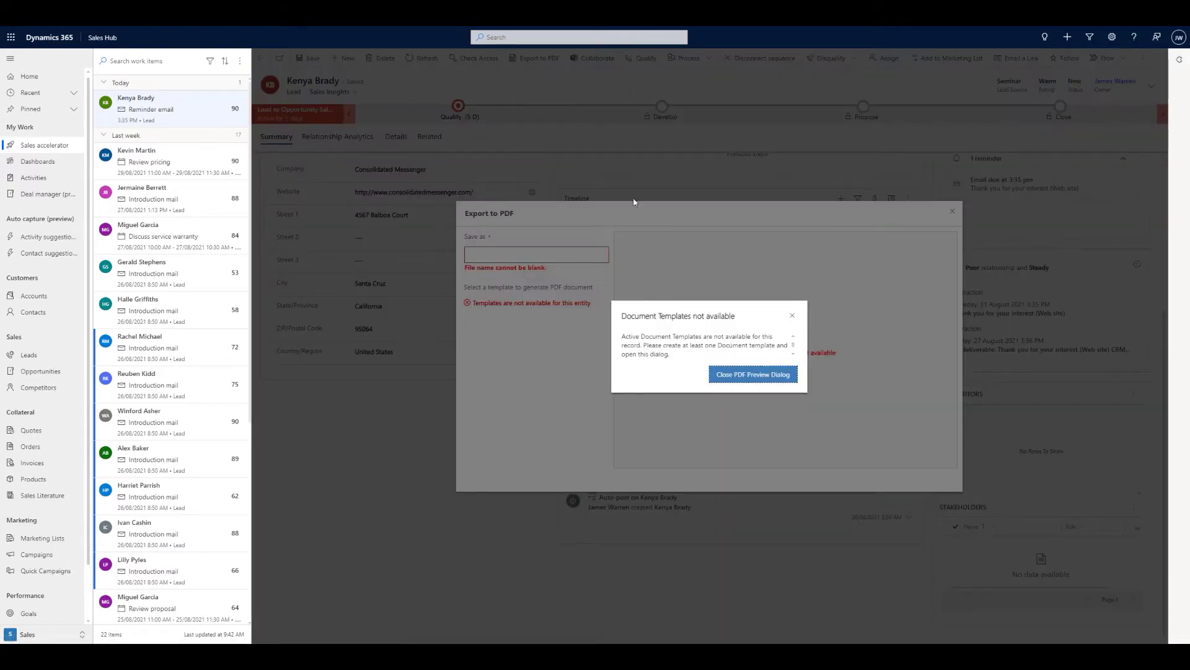
left_click(793, 315)
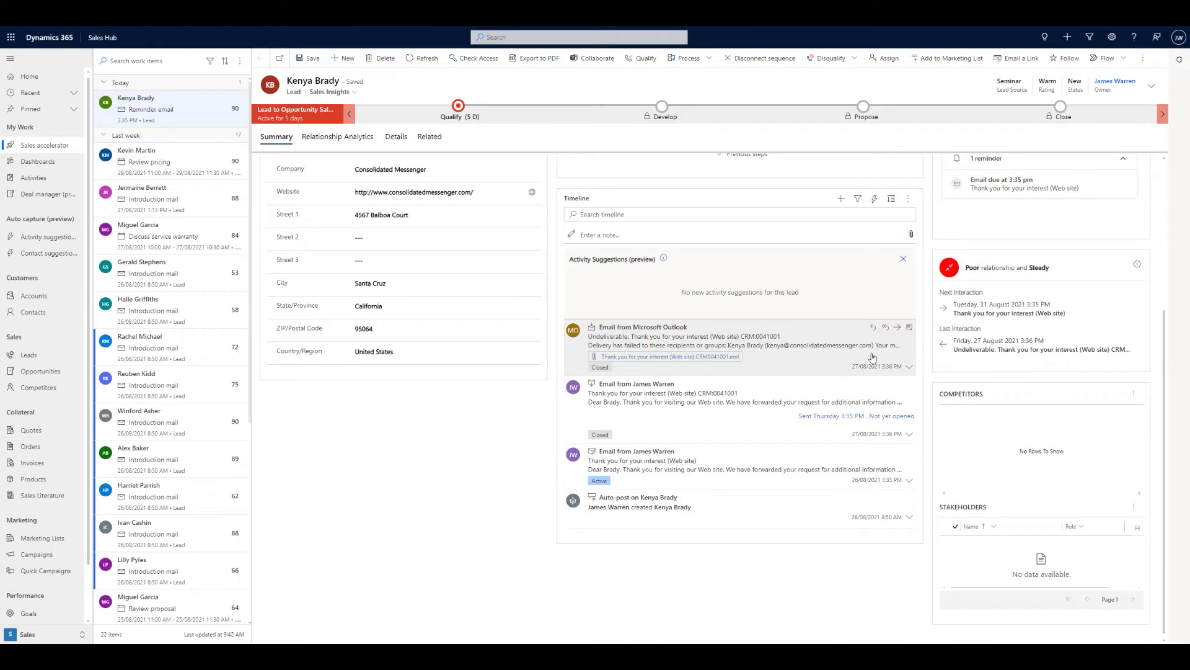
Open the Undeliverable email from the lead's timeline in the expanded view, read it, and close it again
left_click(909, 328)
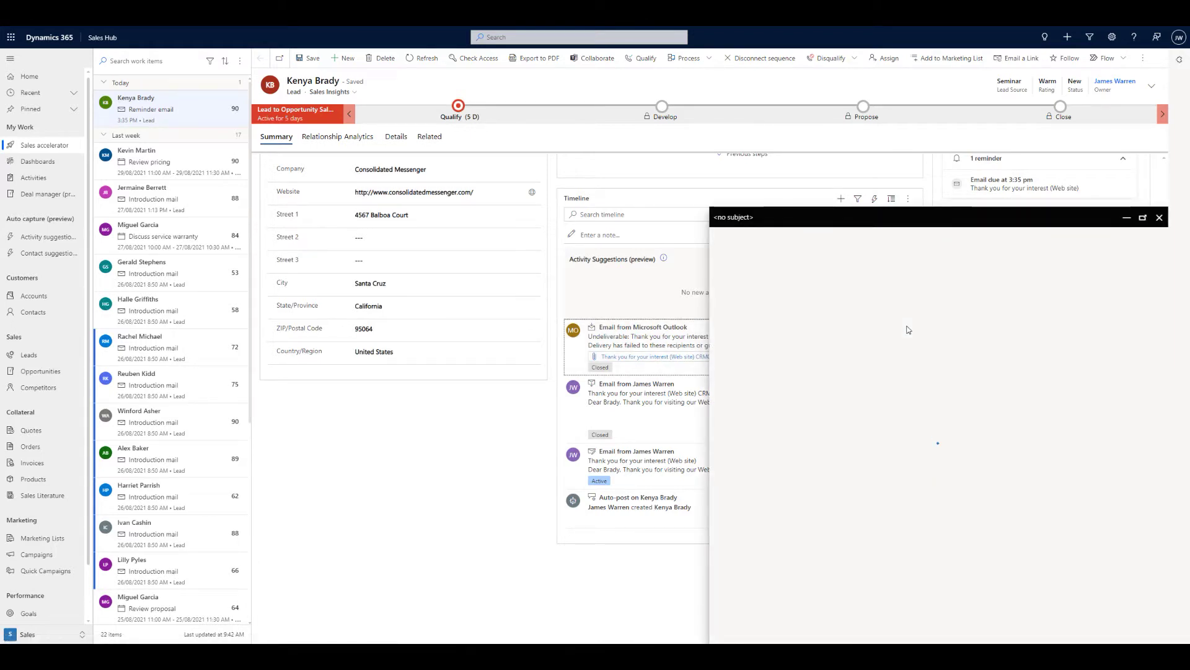
left_click(1142, 217)
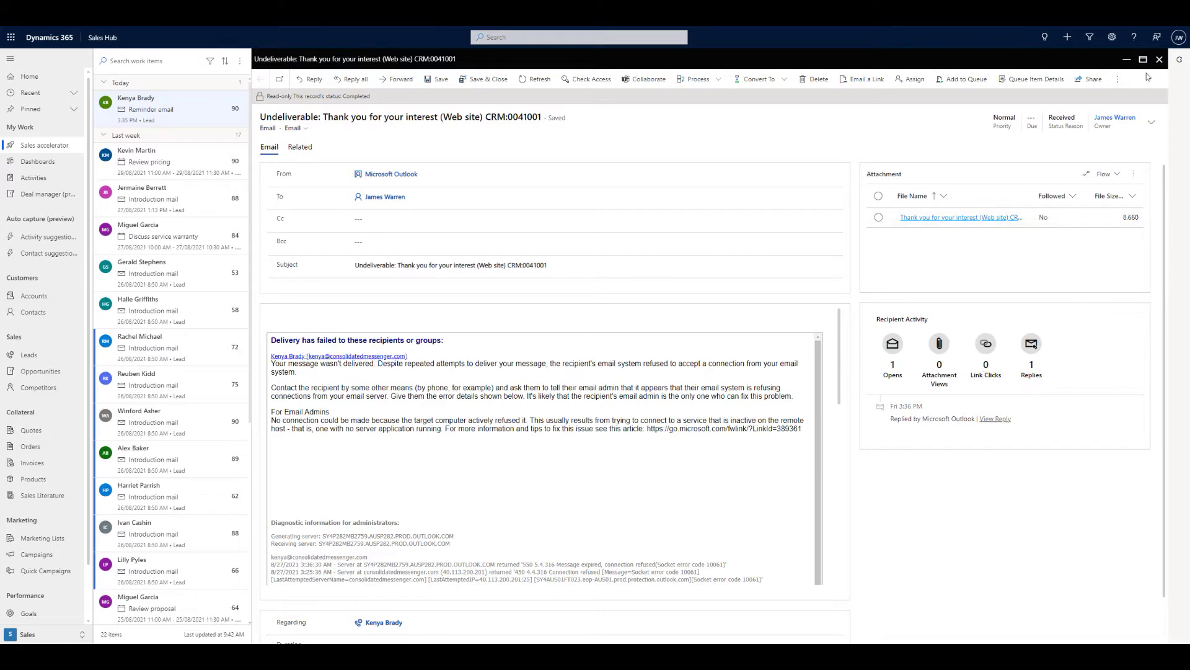
left_click(1160, 59)
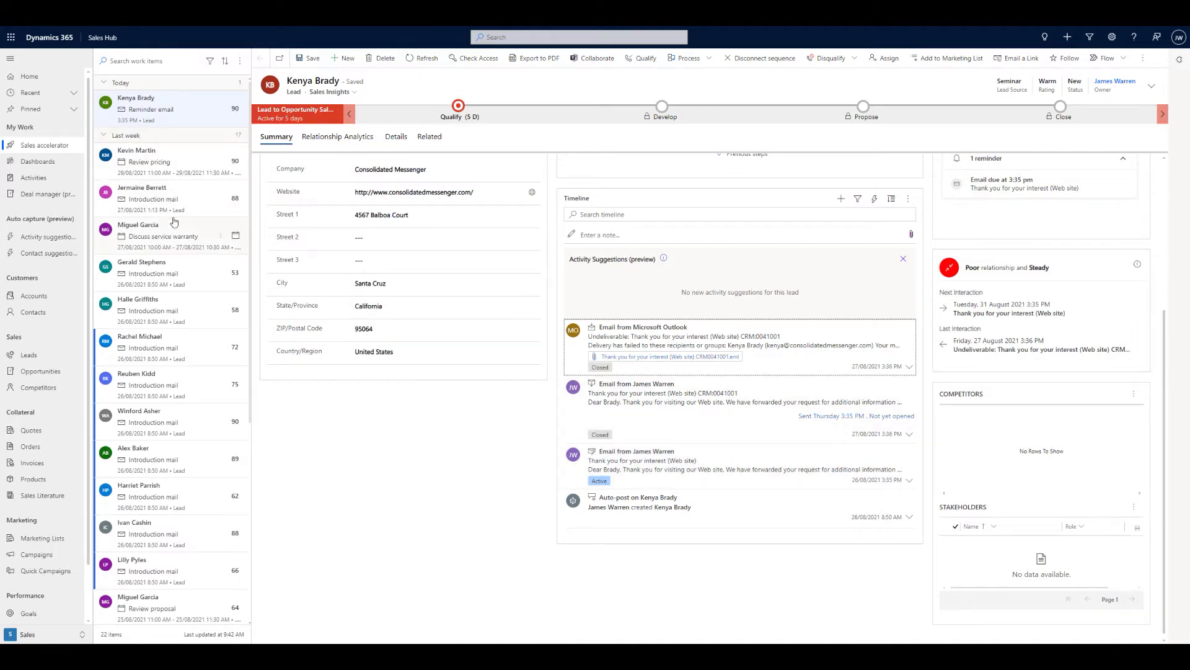
scroll(583, 294, "up", 3)
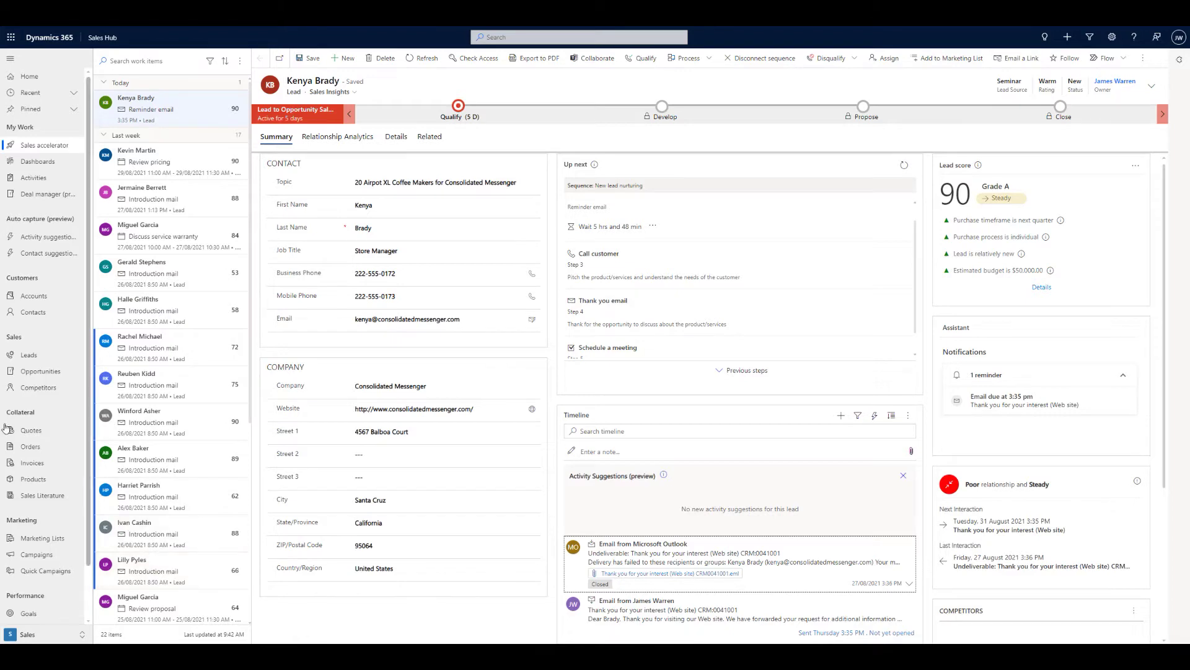
Open the Activities list and view the Activities by Priority chart, hiding the chart when done
left_click(41, 184)
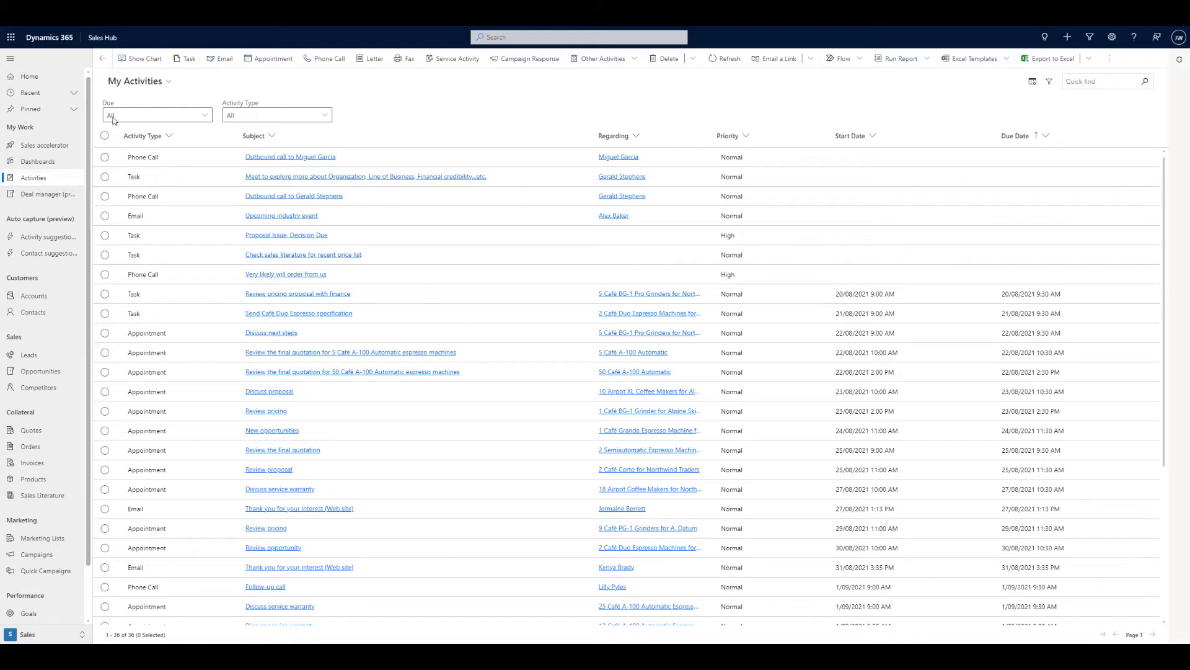
left_click(140, 61)
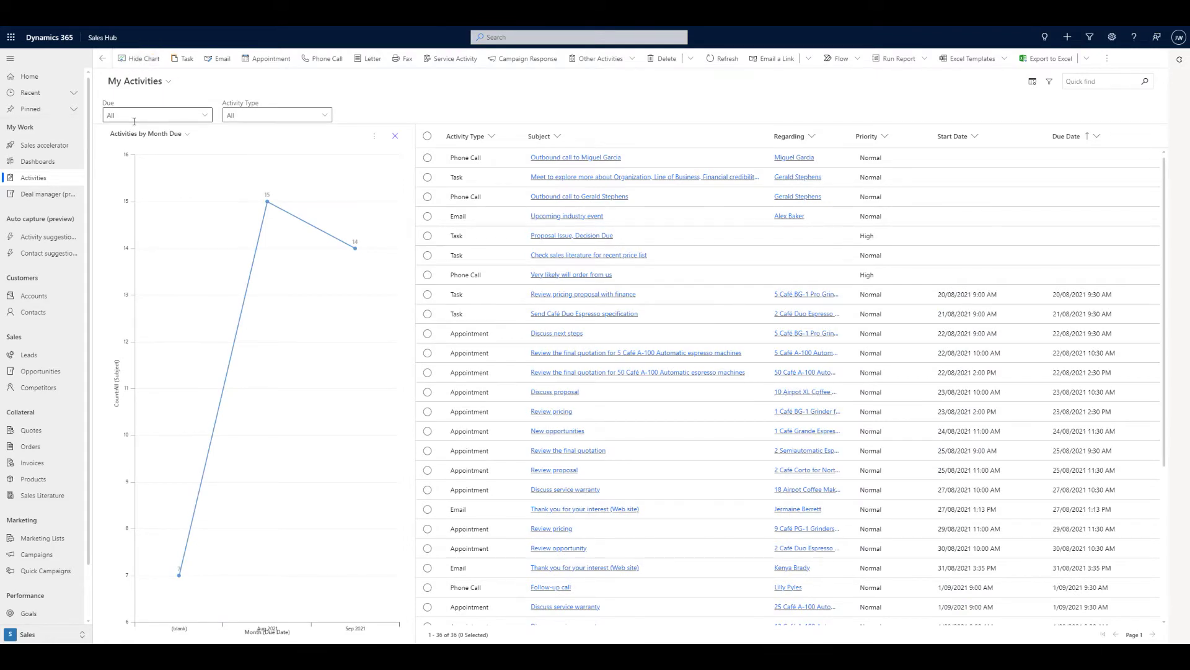
left_click(148, 134)
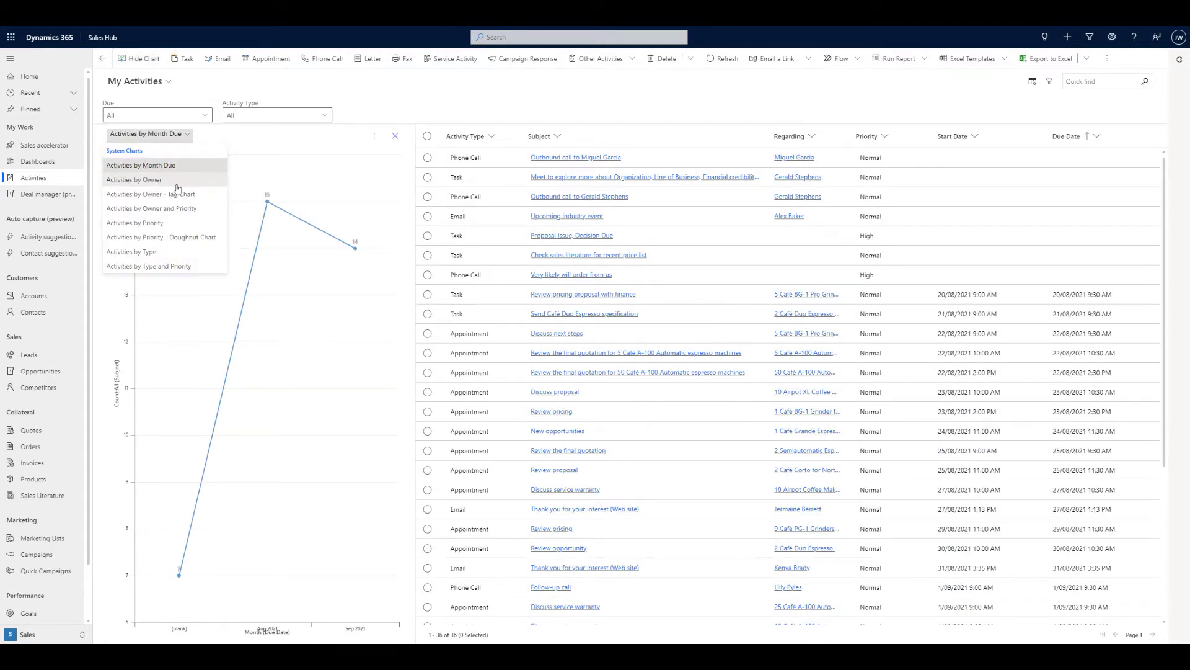
left_click(166, 223)
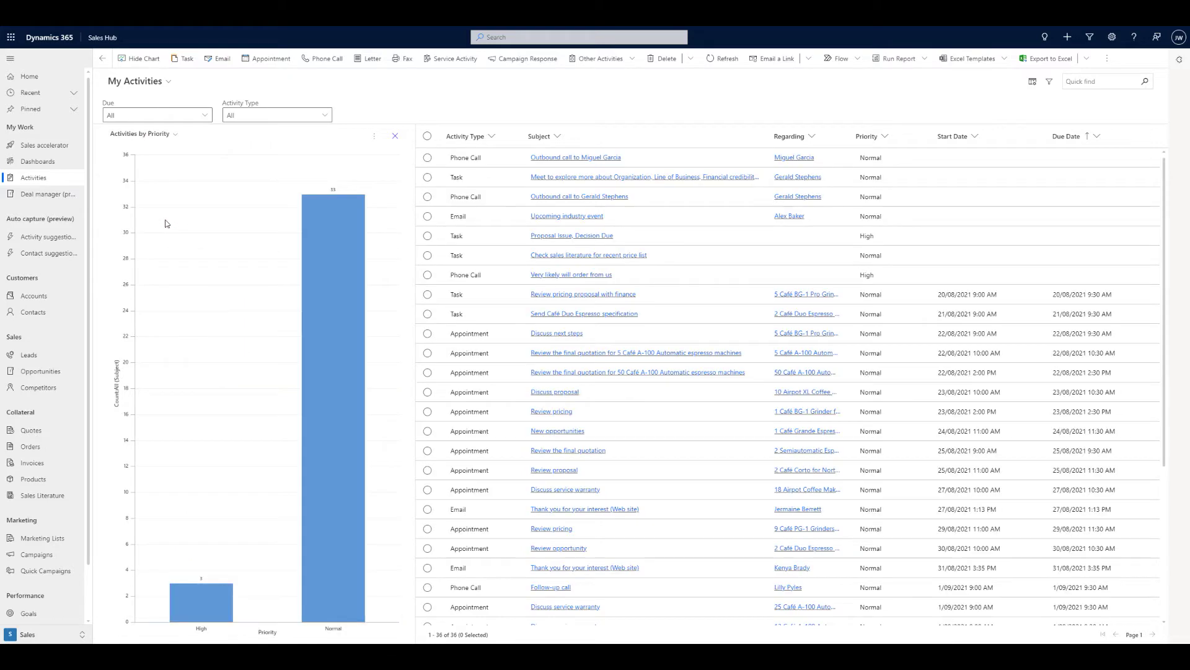
left_click(395, 135)
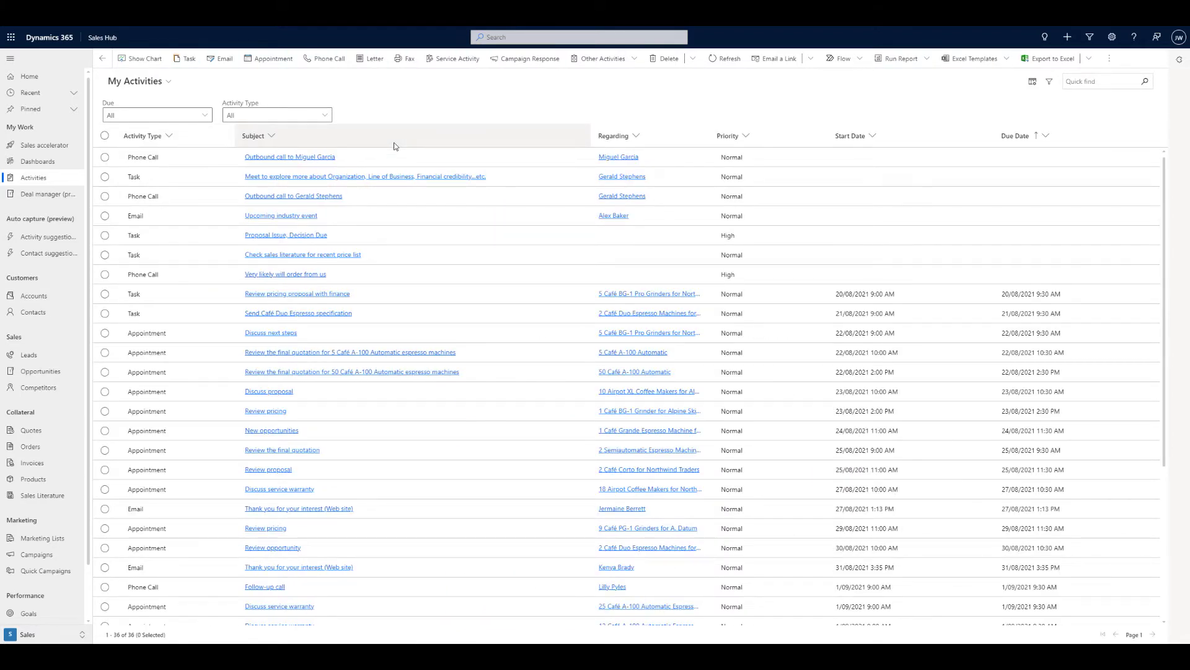
Add the Date Created column to the My Activities view and apply the change
left_click(1033, 81)
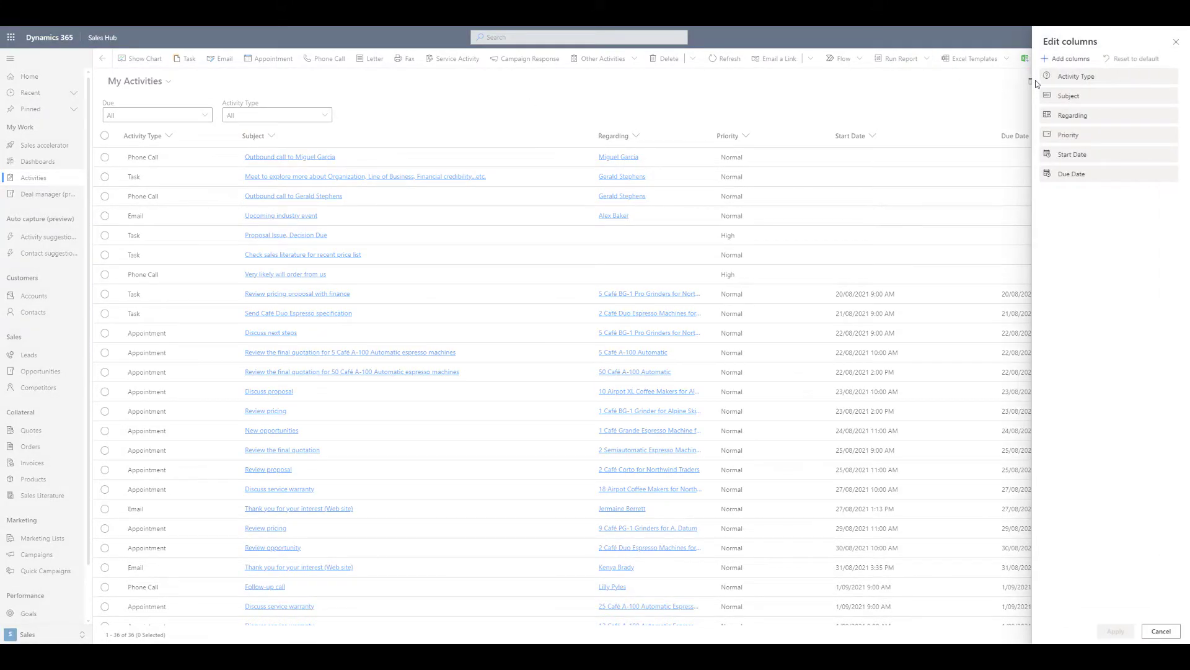
left_click(1075, 59)
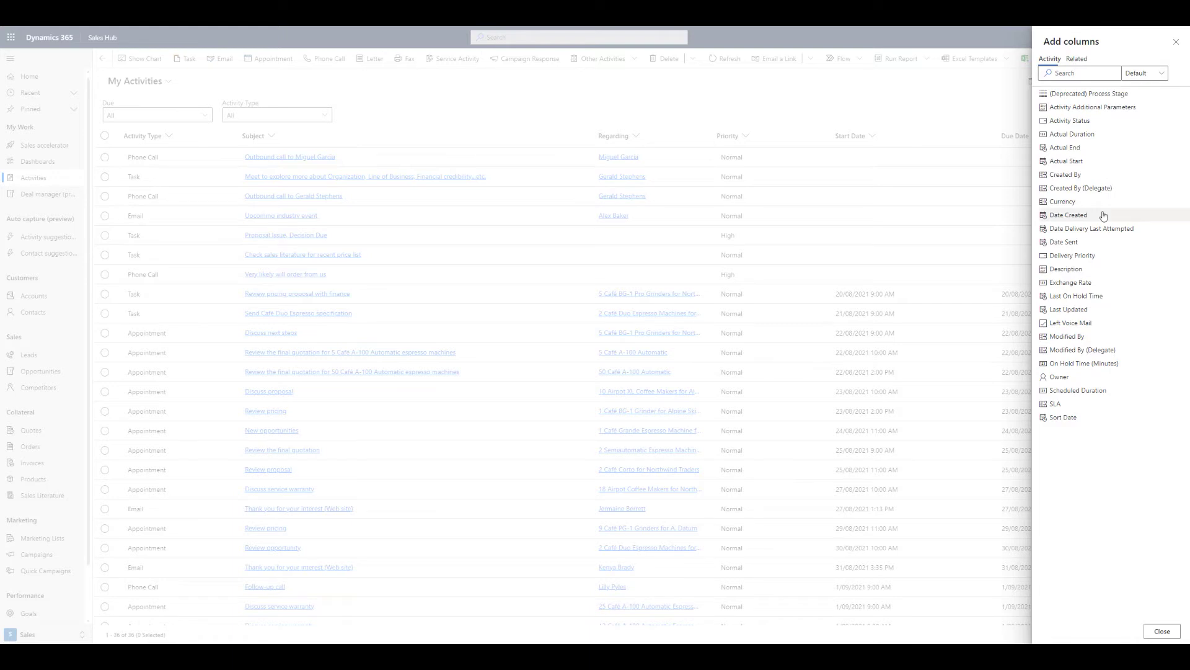
left_click(1103, 214)
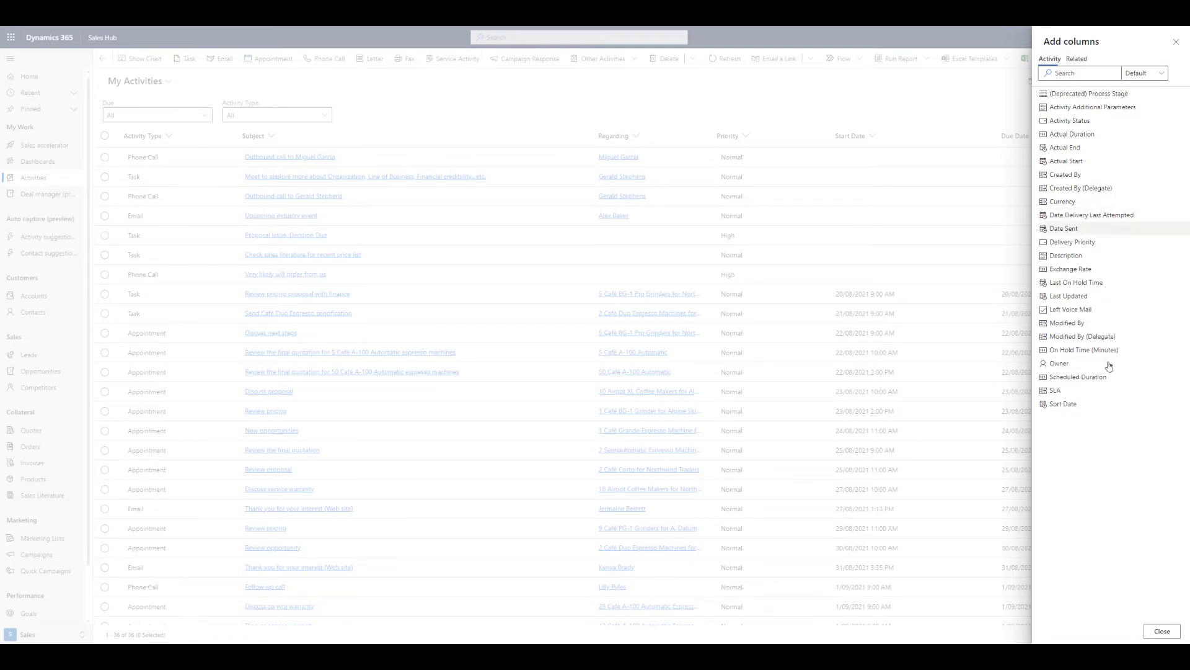
left_click(1164, 629)
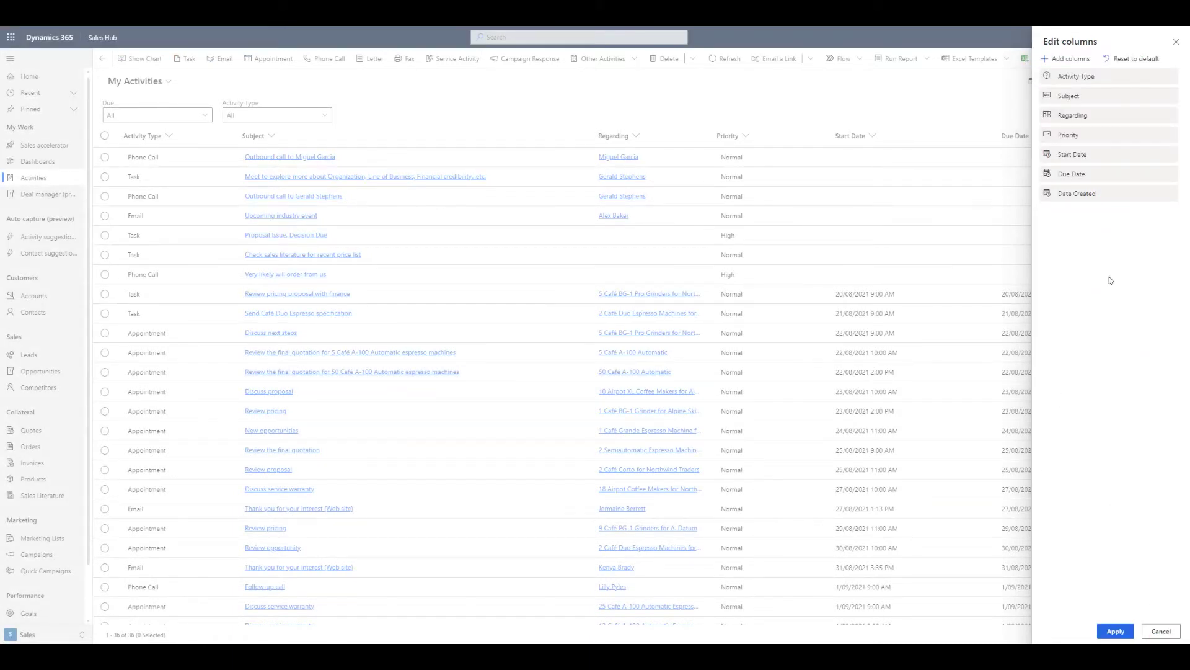
left_click(1116, 630)
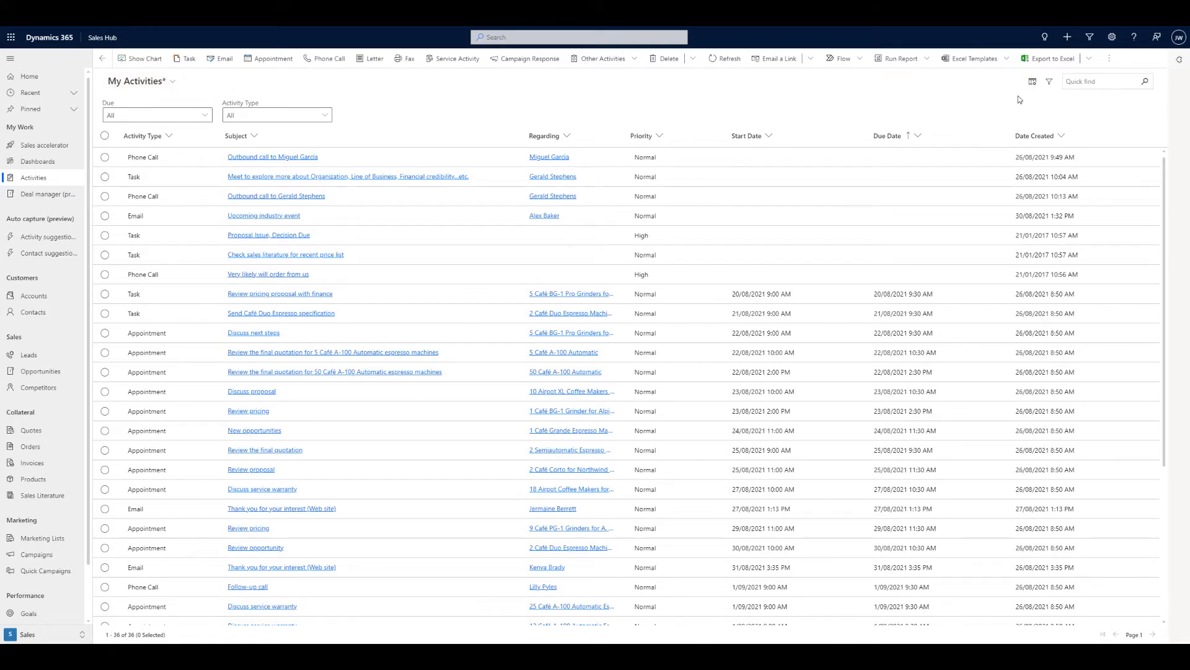
Review the advanced filters of My Activities without changing them, and switch to the My Closed Activities view
left_click(1049, 83)
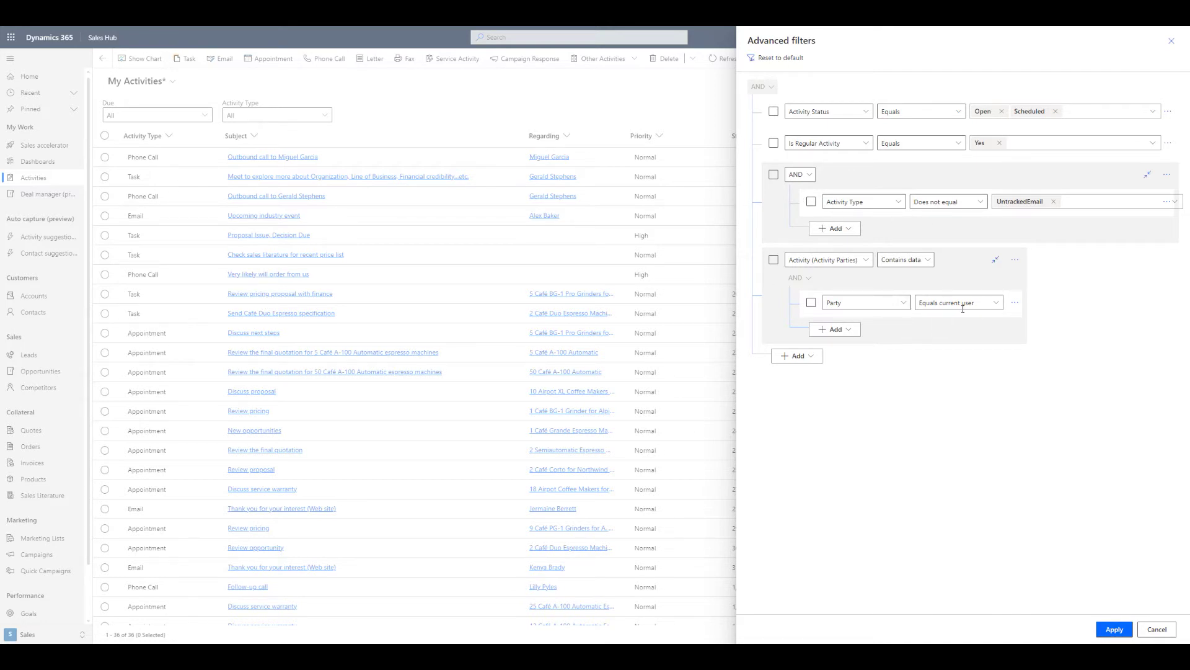
left_click(1155, 630)
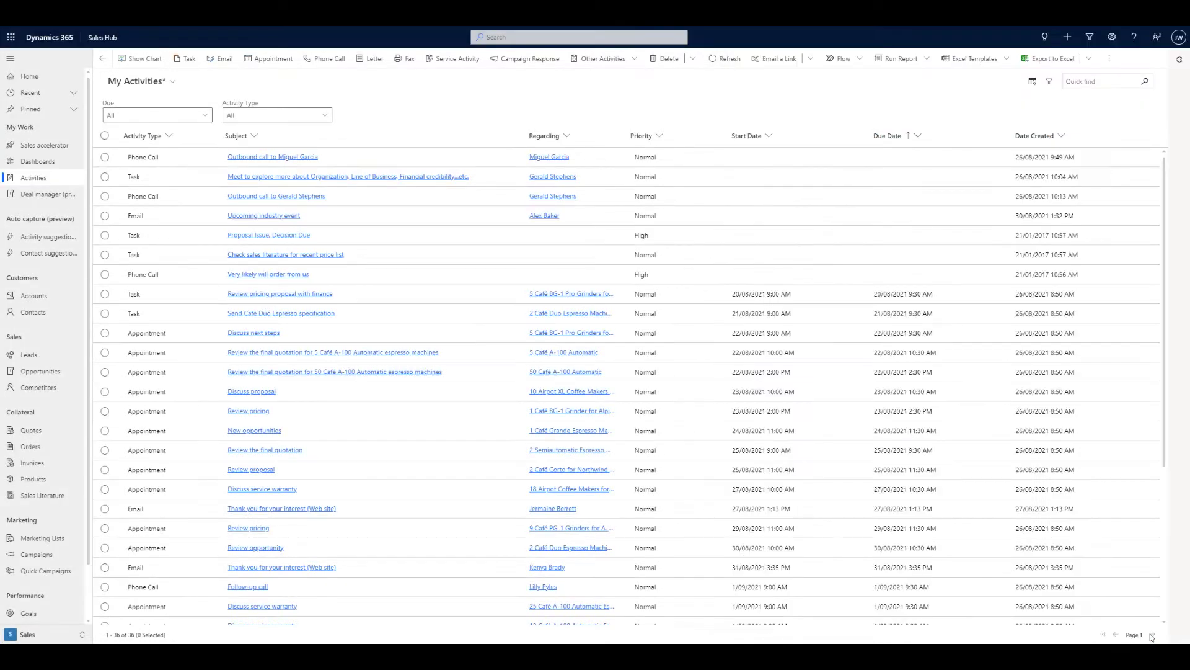
left_click(163, 83)
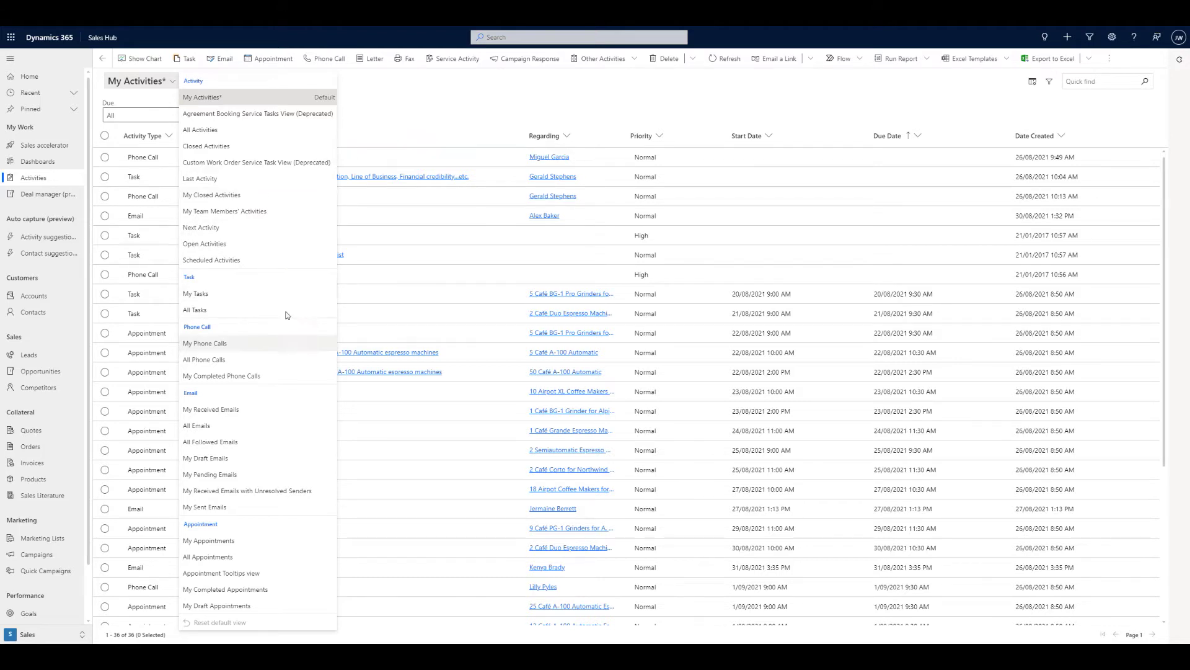
left_click(223, 195)
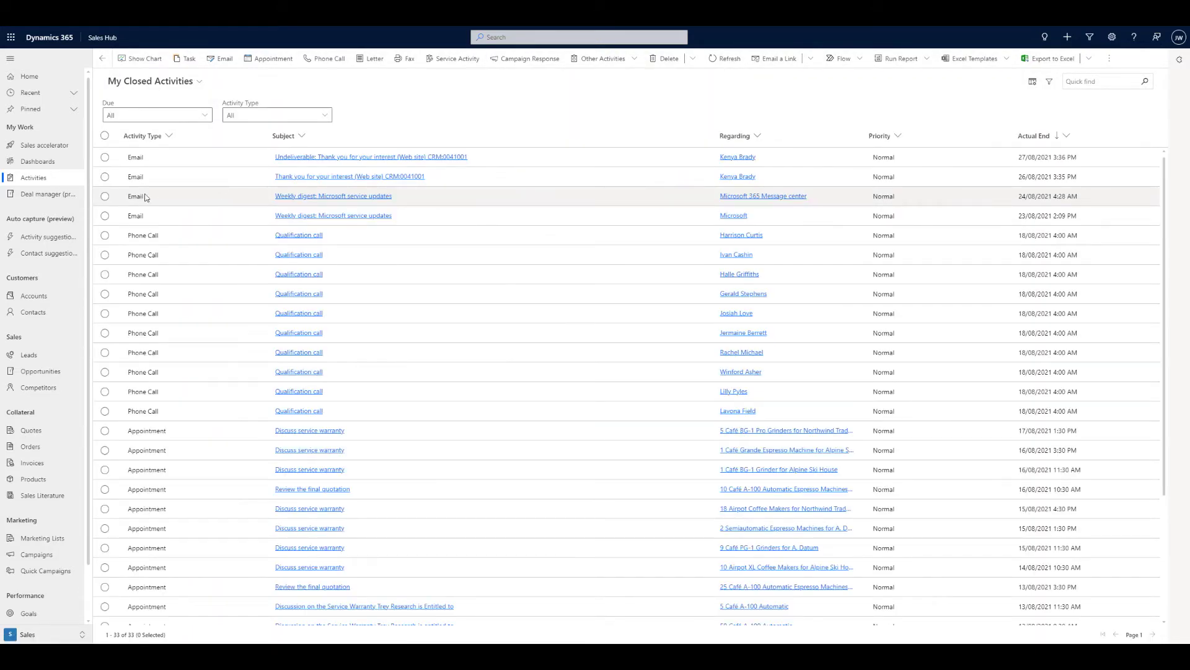
Open the Deal manager, review the deal tracker chart, and switch to the All Opportunities view
left_click(31, 198)
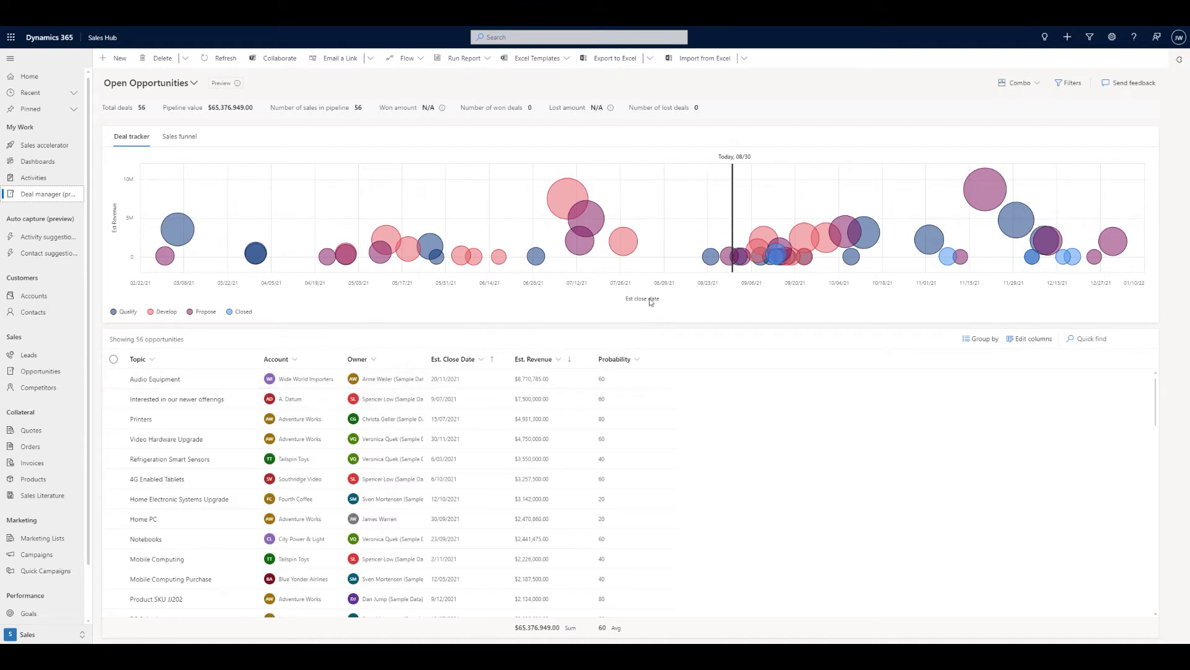
mouse_move(979, 198)
left_click(163, 84)
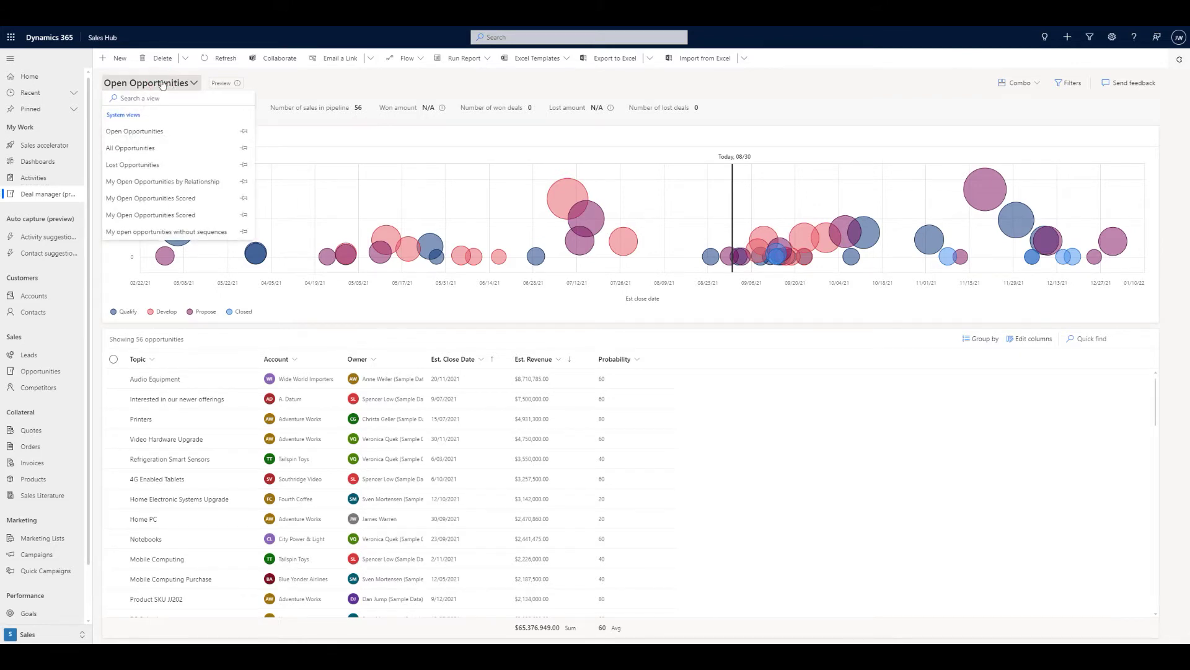
left_click(154, 148)
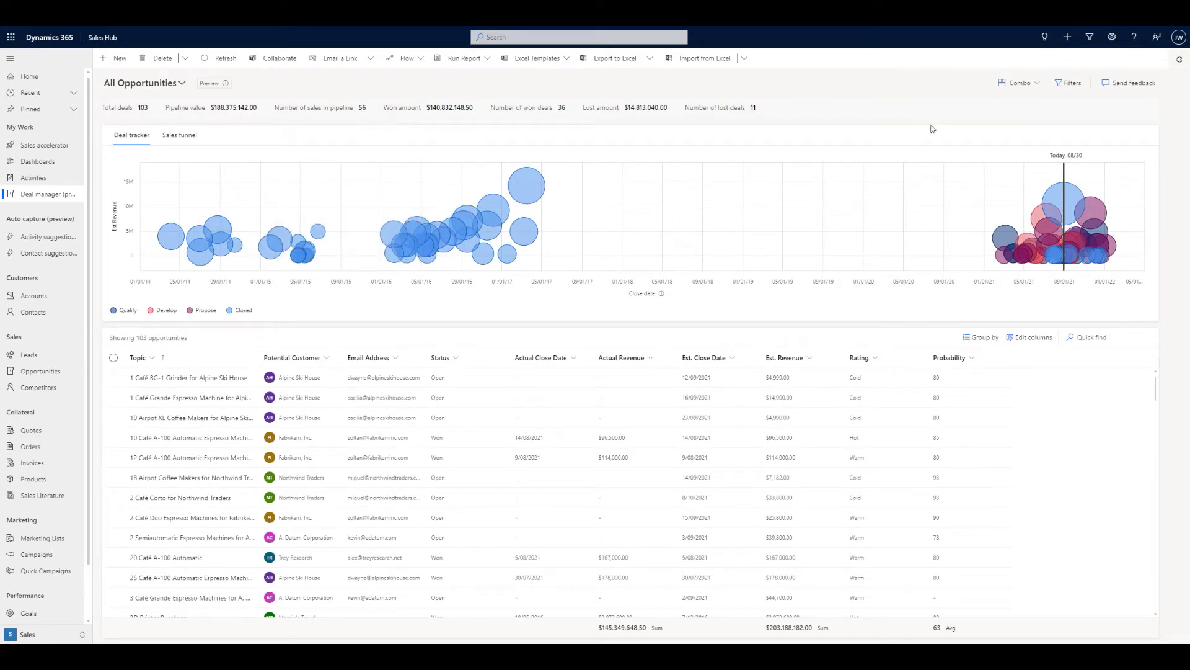
Delete the Won amount and Number of lost deals metrics from the Deal manager
left_click(1033, 89)
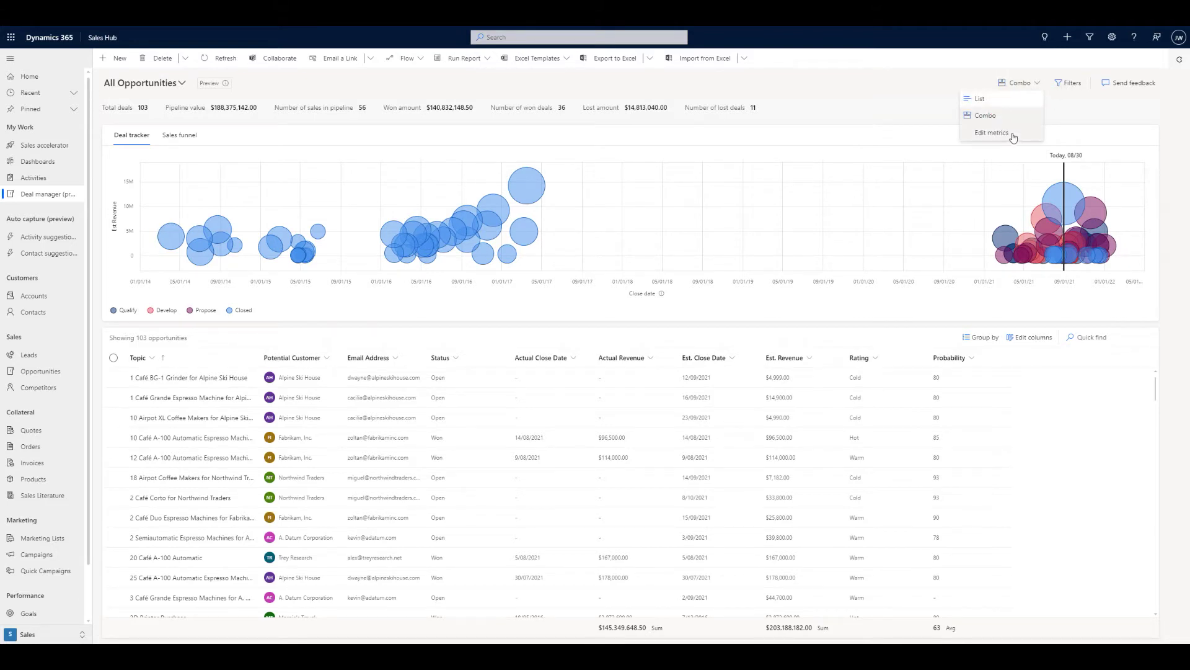
left_click(1014, 135)
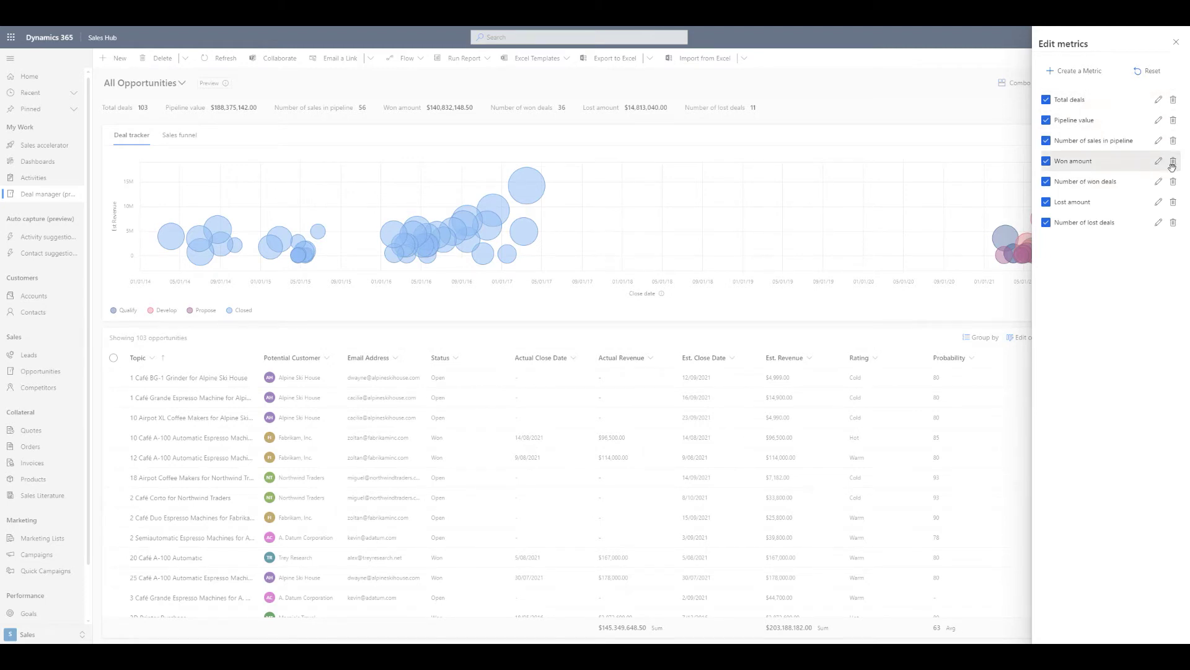
left_click(1173, 164)
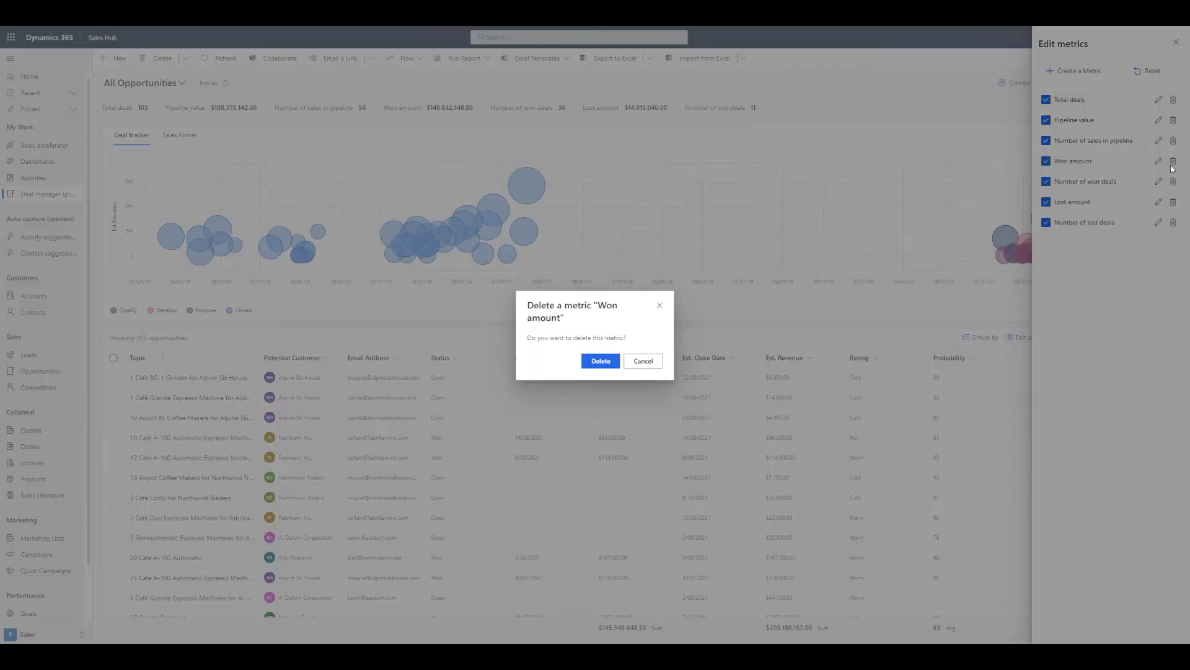
left_click(599, 362)
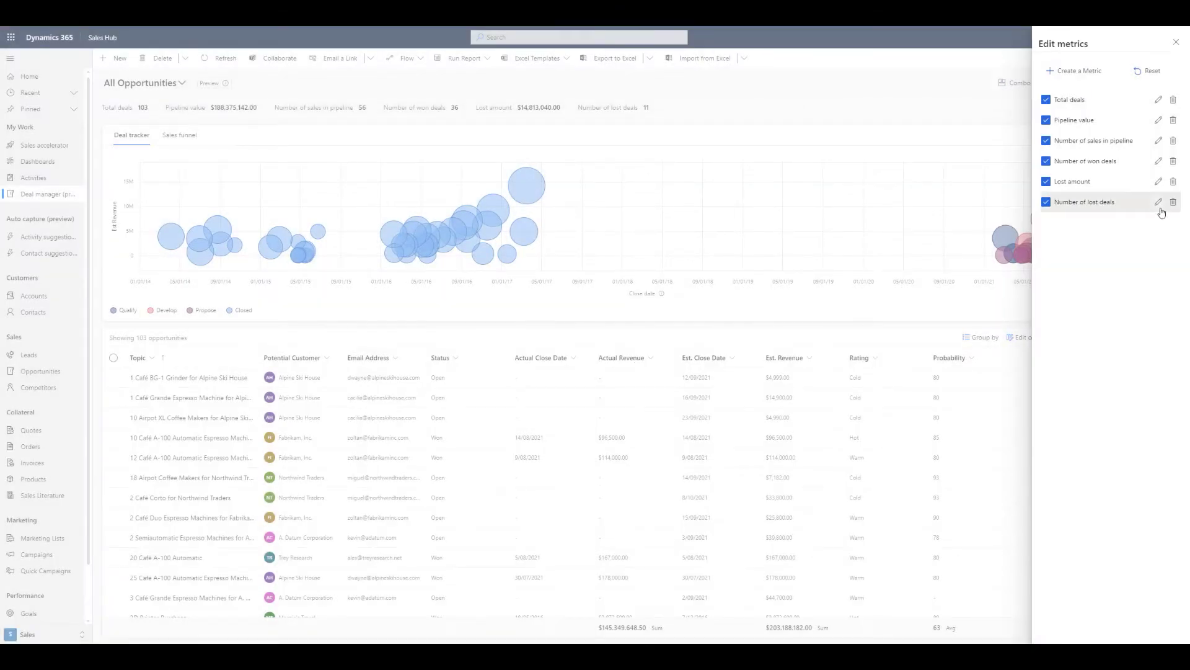
left_click(1172, 203)
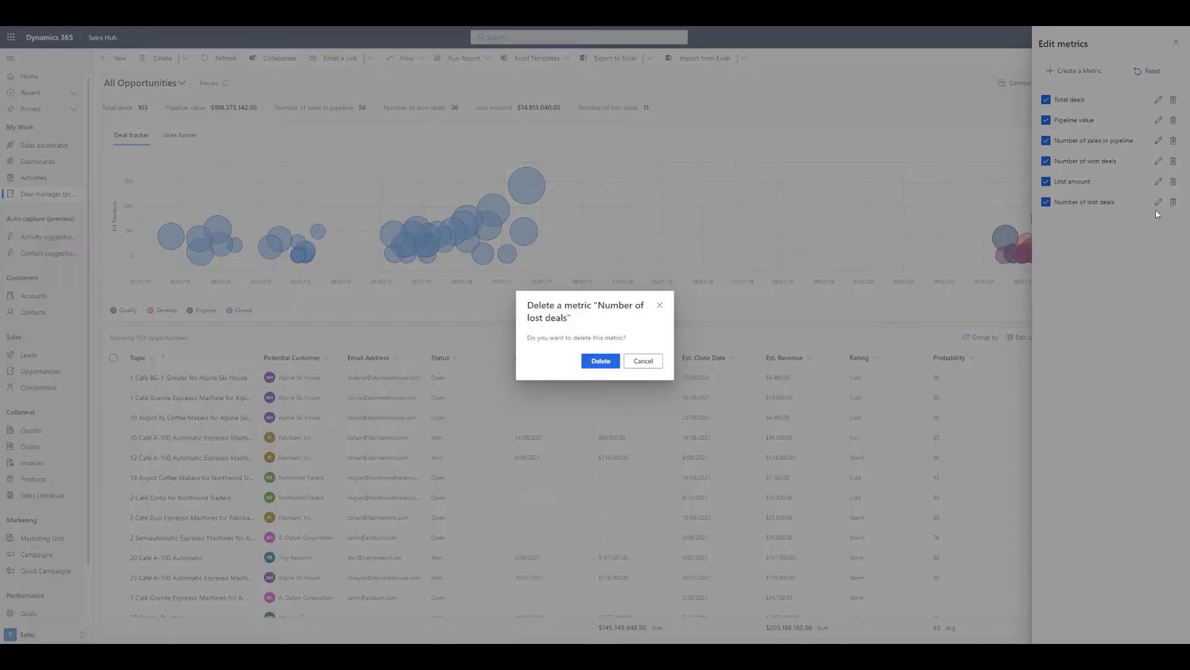
left_click(597, 362)
left_click(1178, 42)
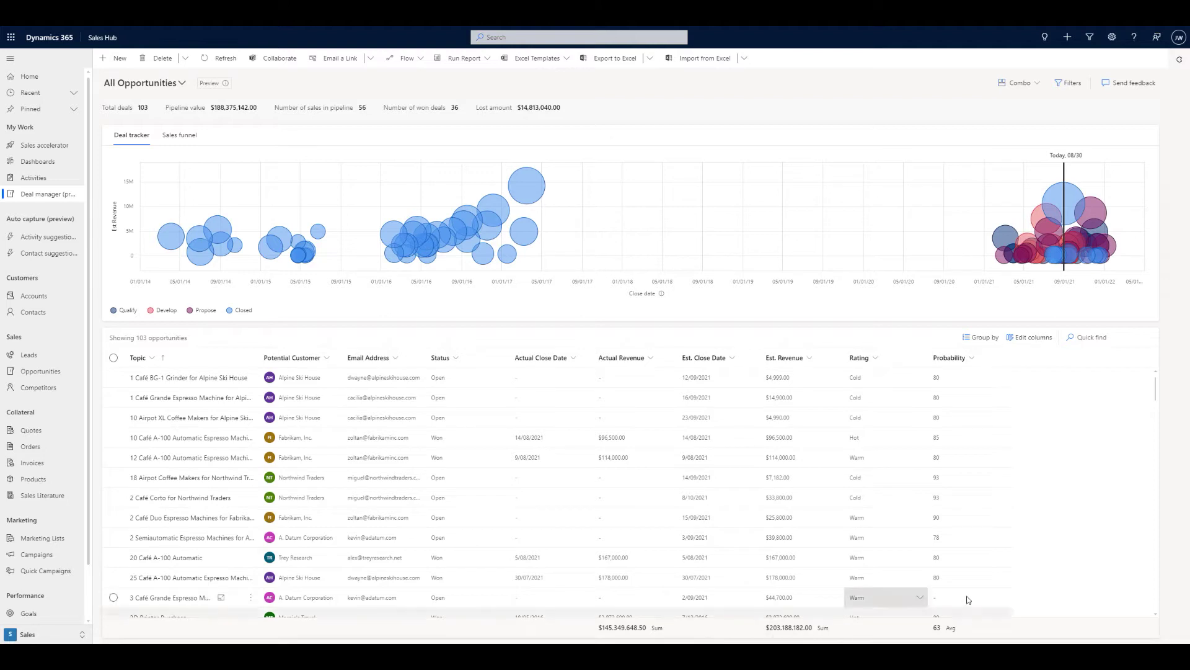
View the available summary calculations for the Actual Revenue and Probability columns without changing them
left_click(669, 627)
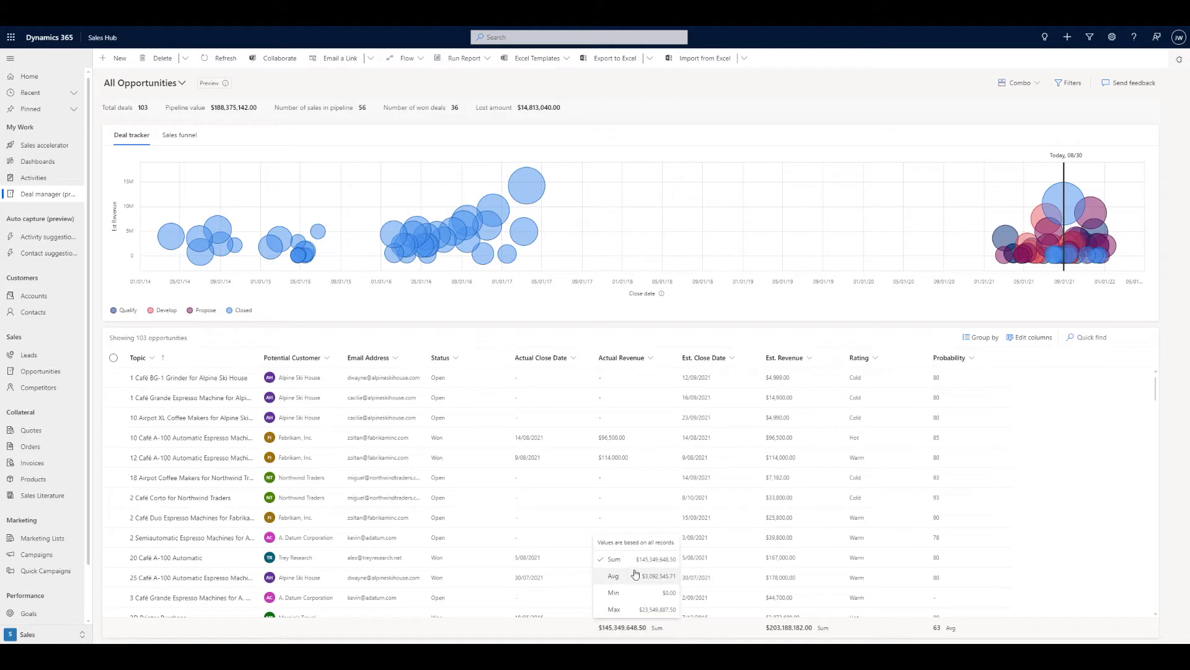
left_click(946, 630)
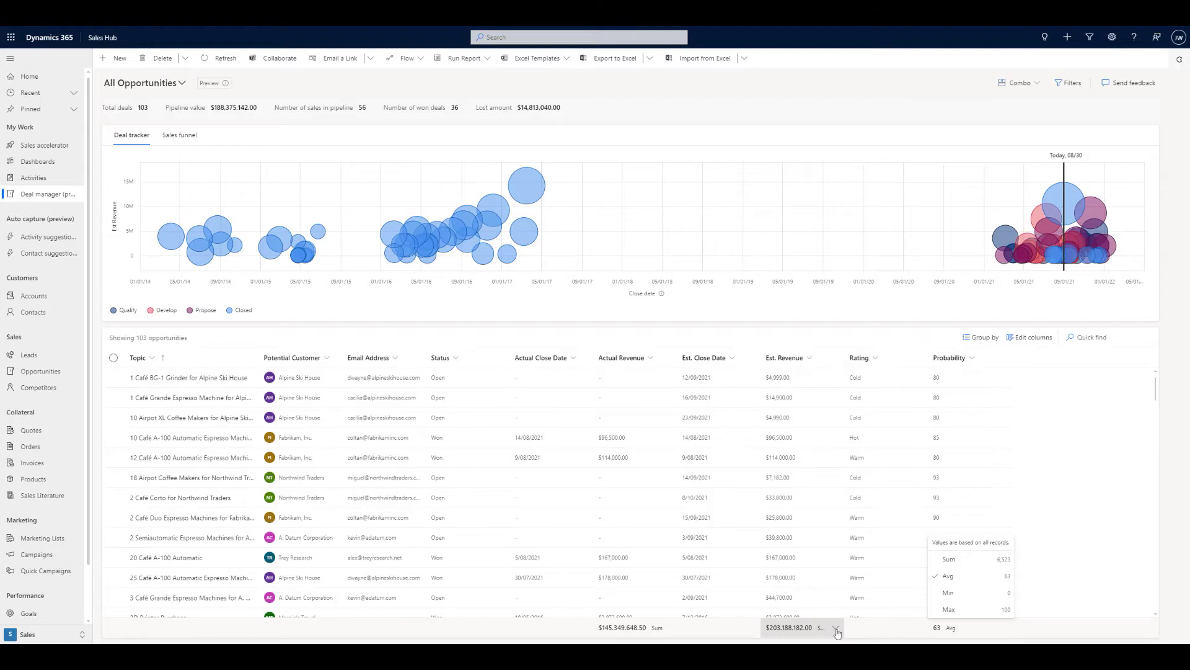
left_click(533, 327)
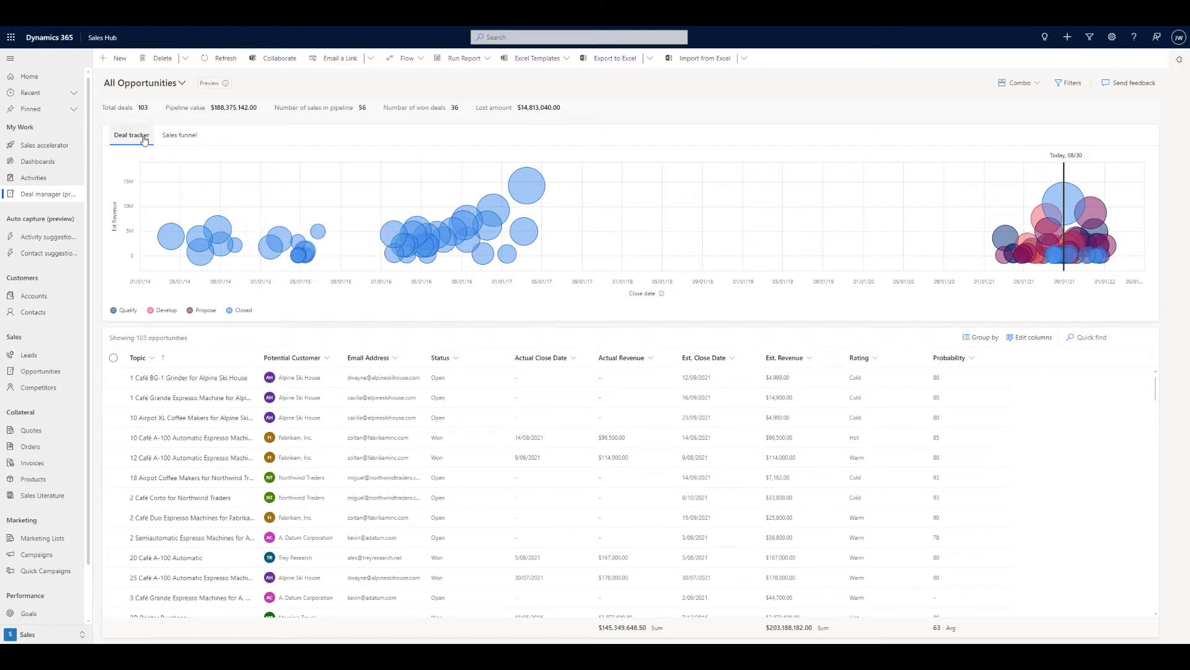
Switch the Deal manager to the Open Opportunities view and examine the revenue per pipeline phase in the sales funnel chart
left_click(165, 84)
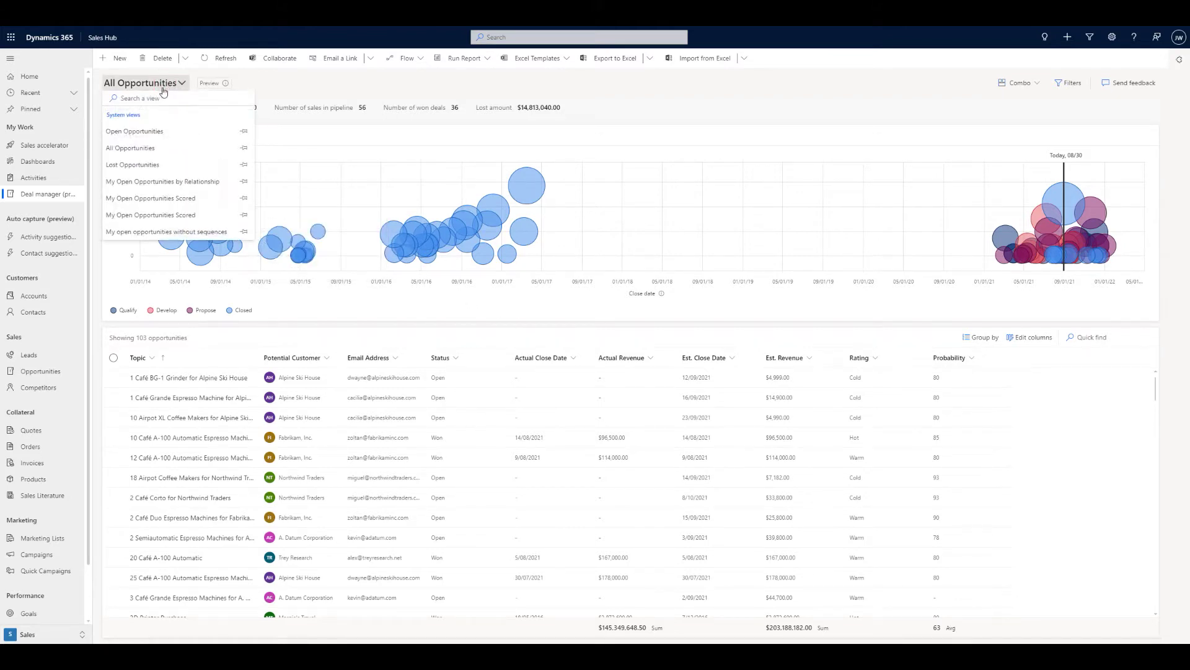
left_click(147, 132)
left_click(186, 141)
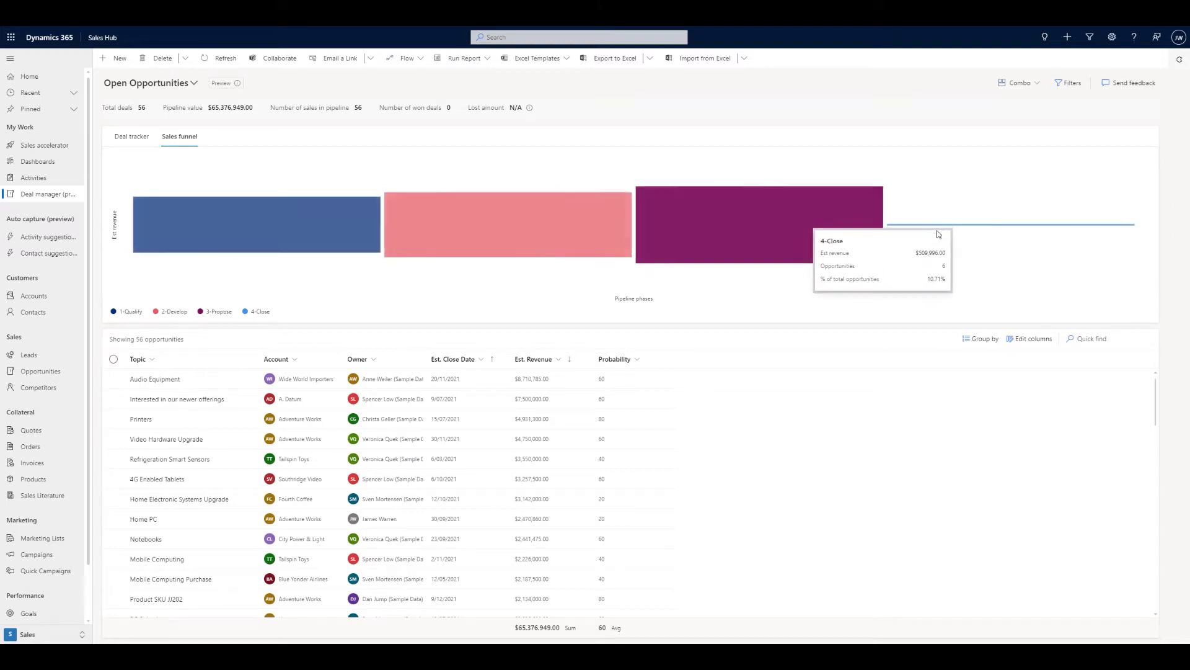
Review the Audio Equipment and Printers opportunities from the list, and the Refrigeration Smart Sensors and Interested in our newer offerings deals from the deal tracker chart
left_click(173, 381)
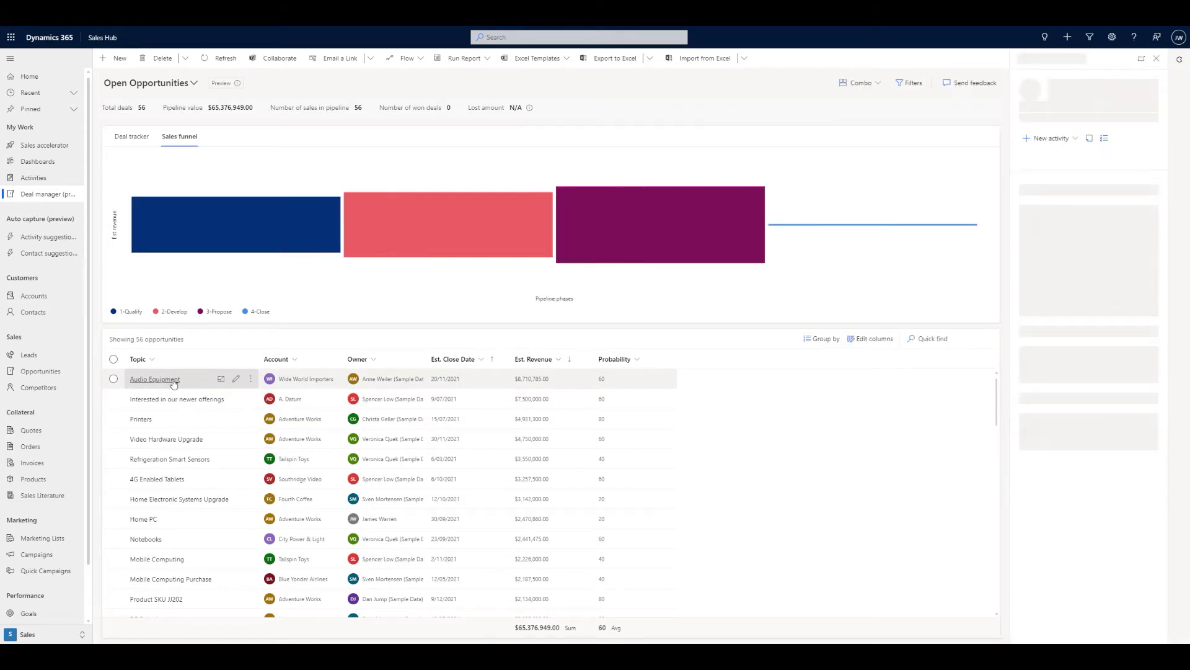
left_click(131, 136)
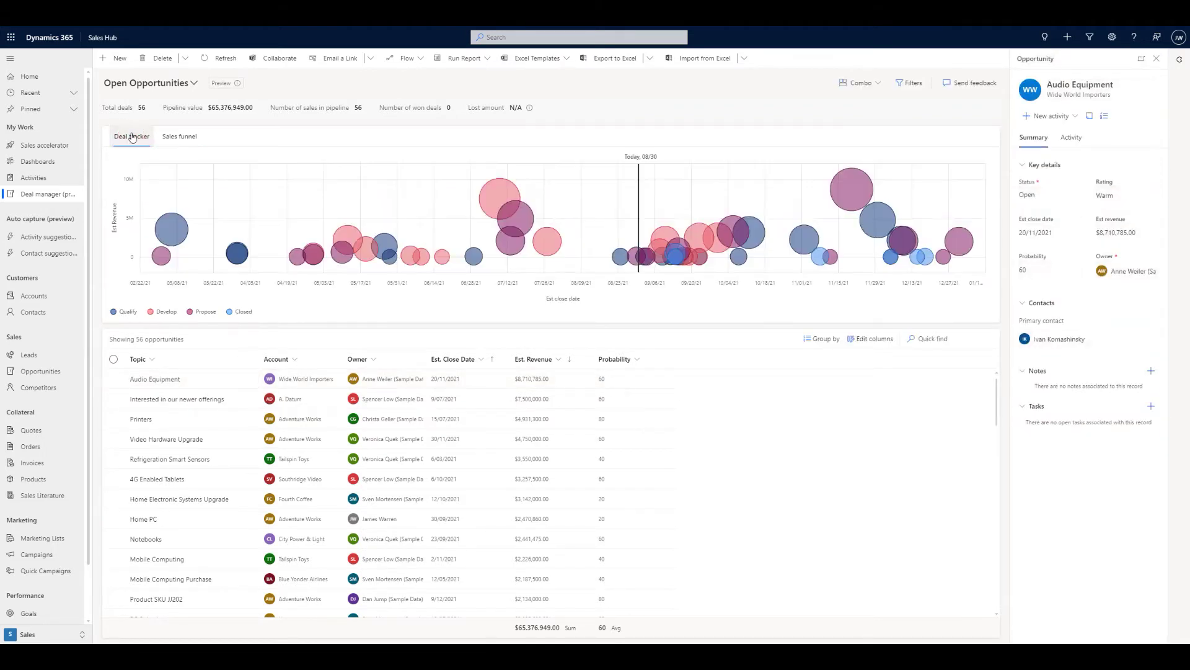
mouse_move(865, 191)
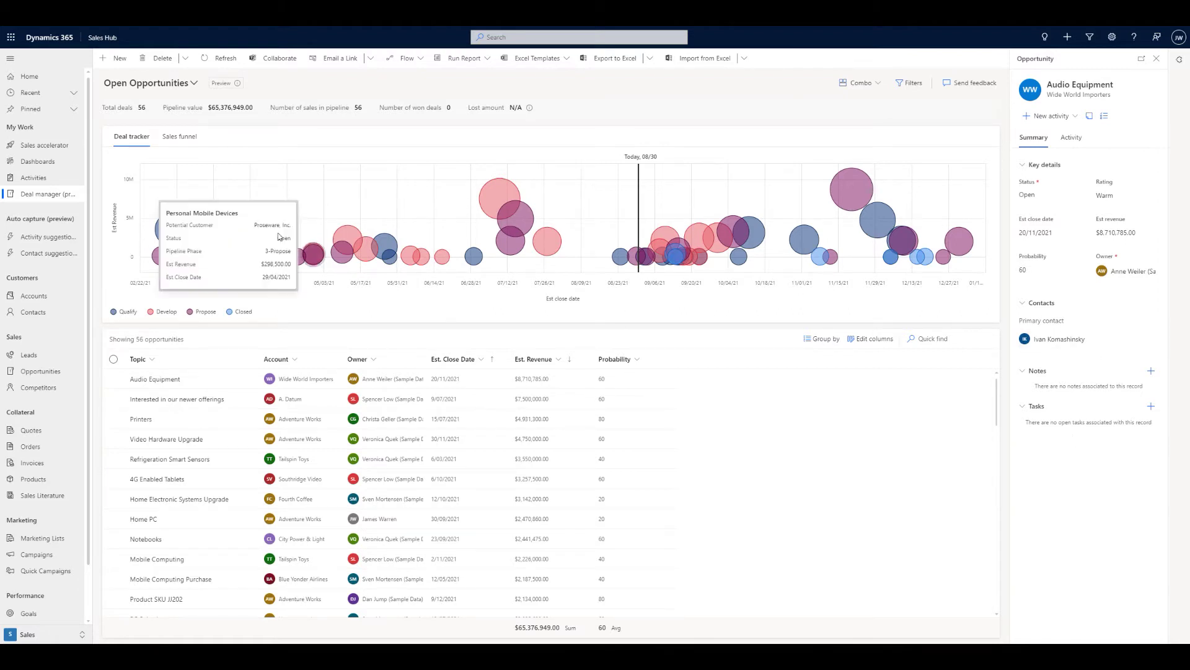
left_click(178, 238)
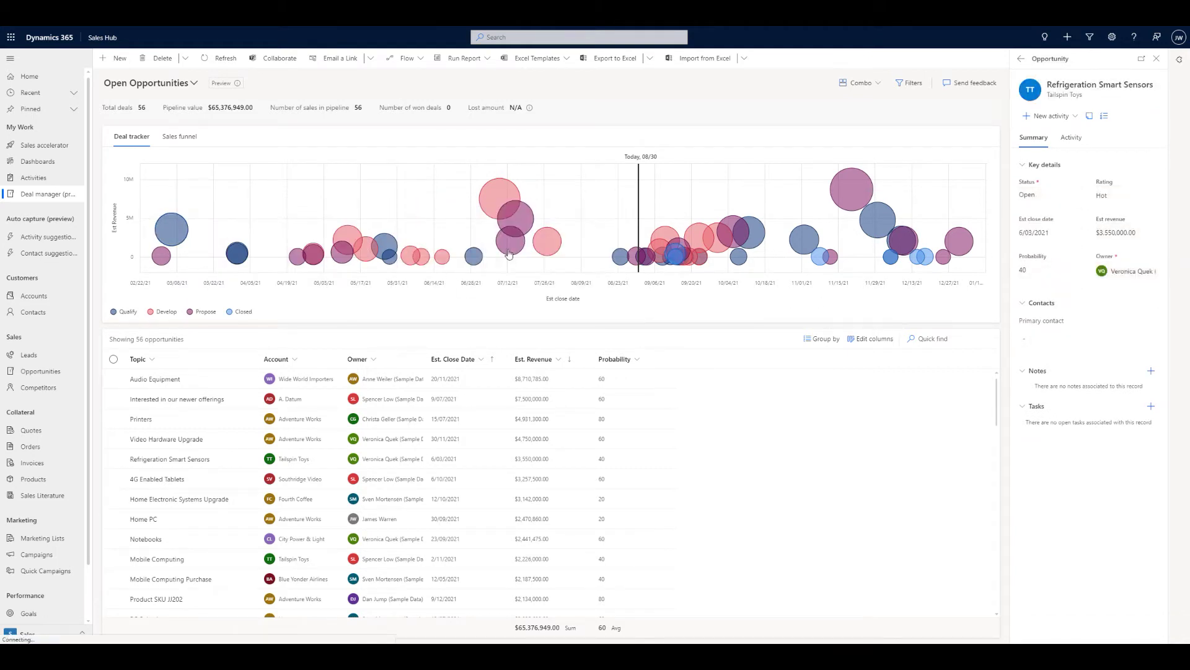
left_click(496, 194)
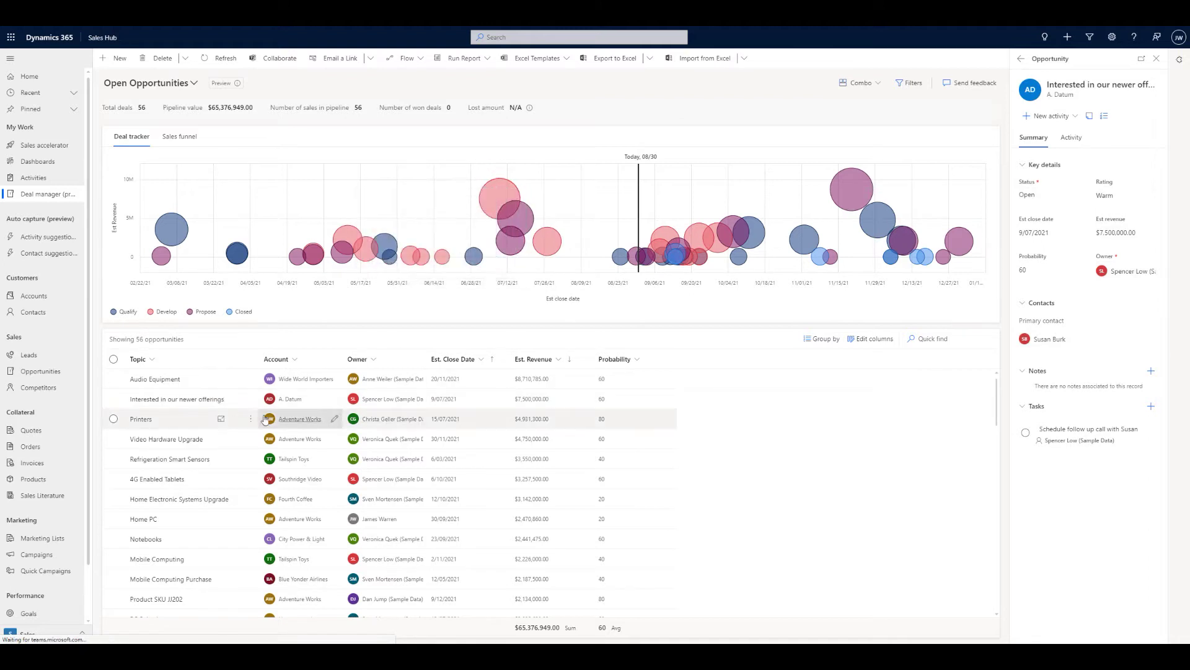
left_click(181, 419)
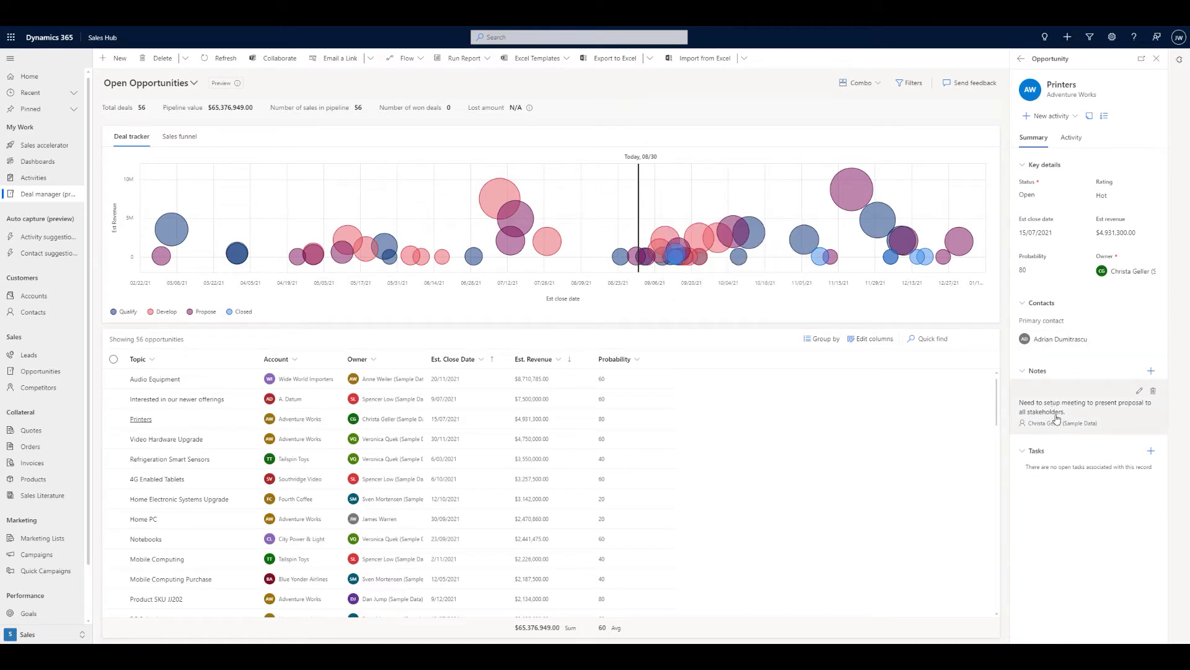
View the ways to add a task to the Printers opportunity without entering one, and close the opportunity's details
left_click(1152, 451)
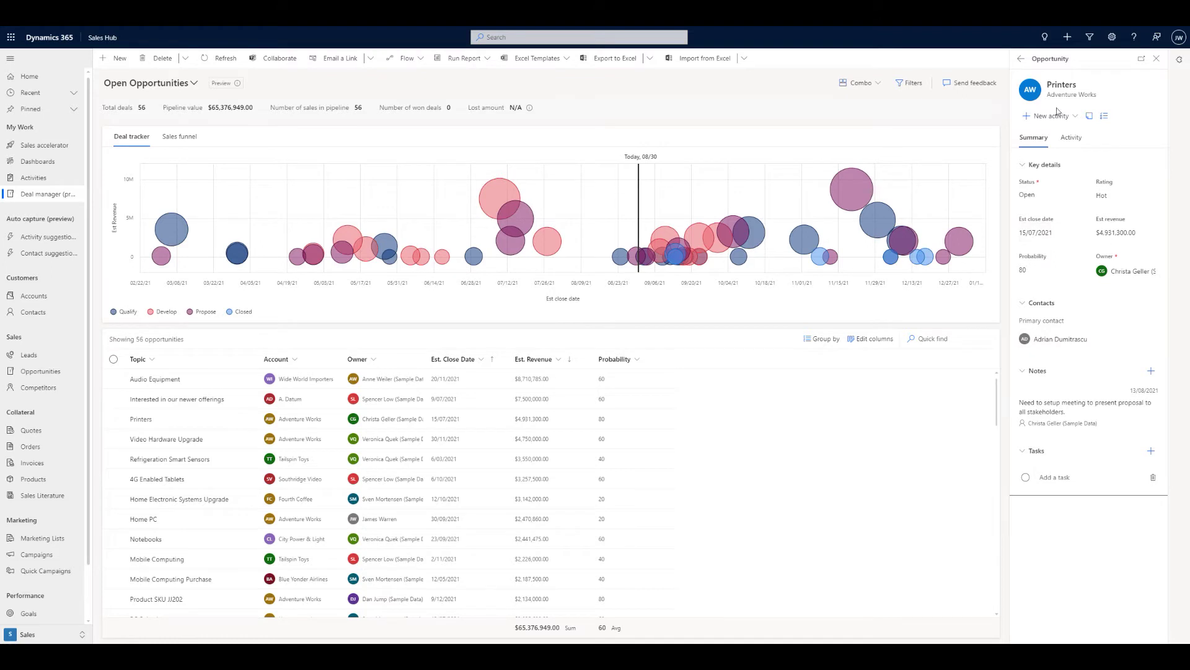
left_click(1105, 117)
left_click(1029, 82)
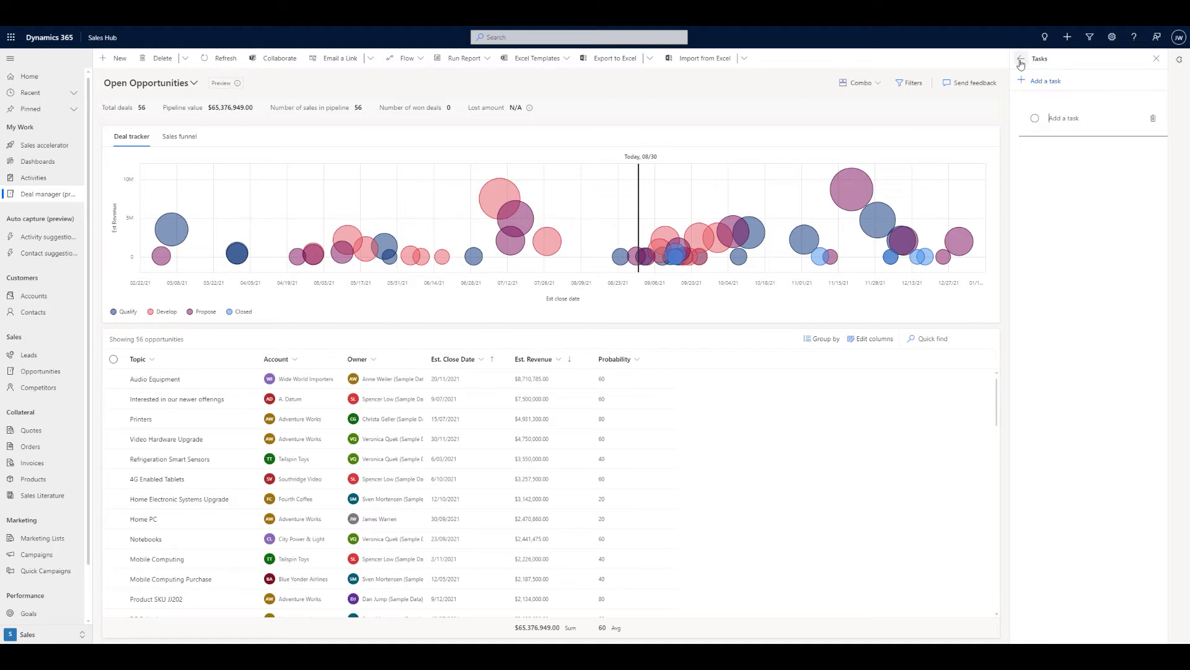
left_click(1157, 60)
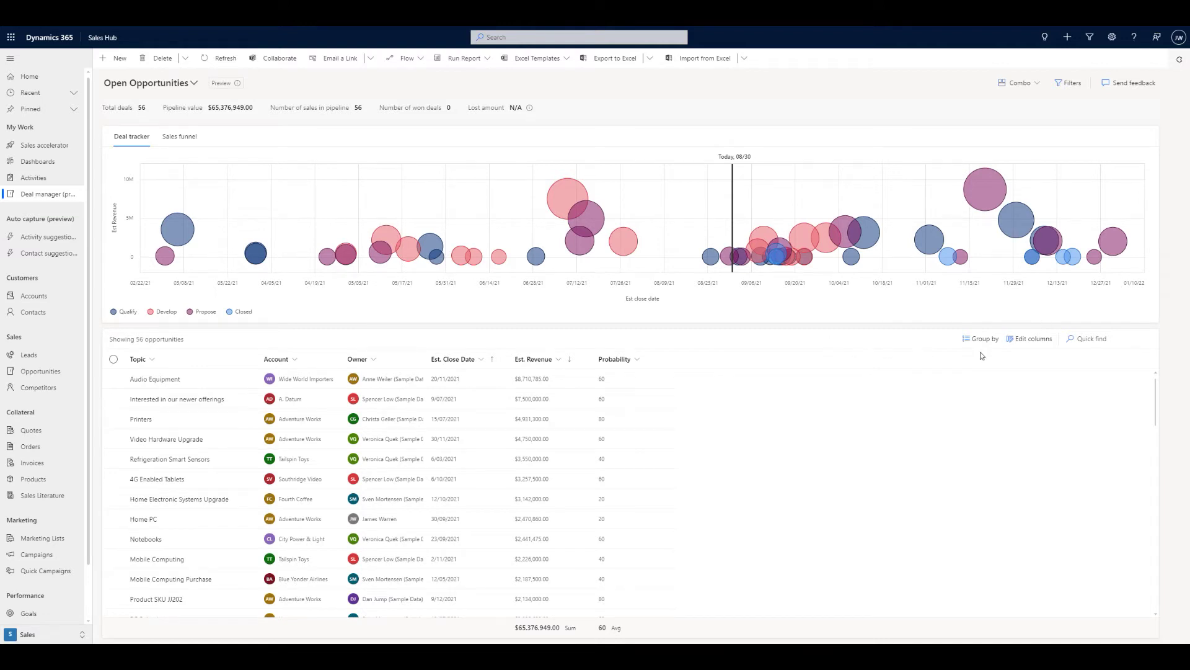
Change the Deal manager layout to List so only the opportunities grid is shown
left_click(1020, 82)
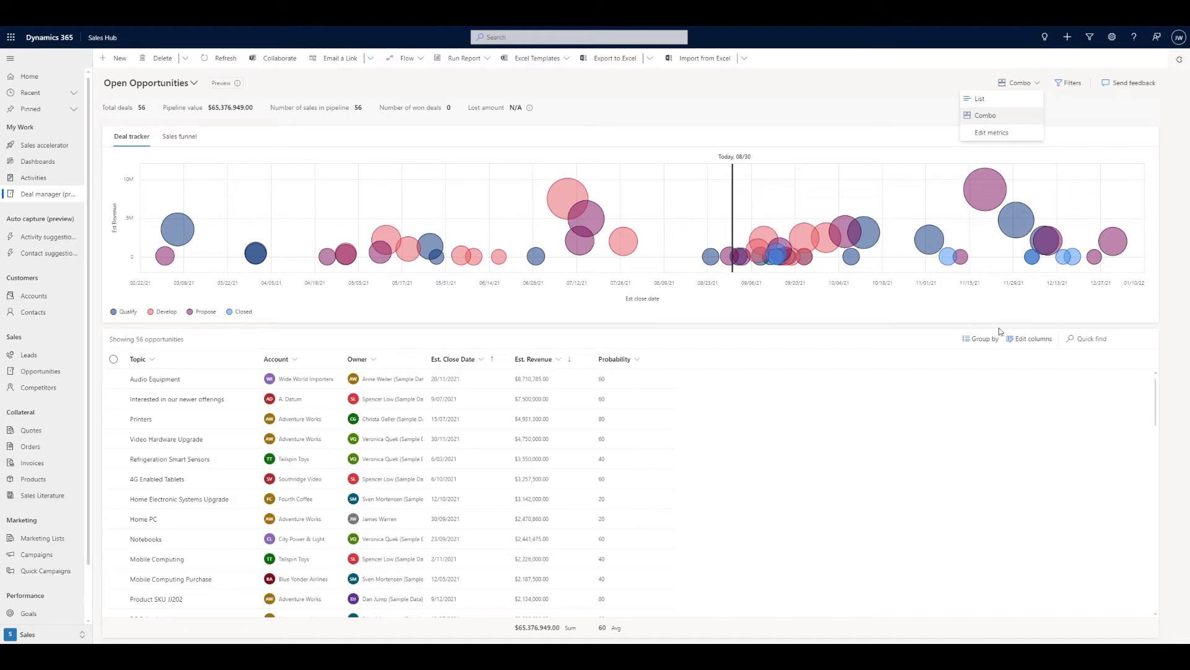
left_click(884, 343)
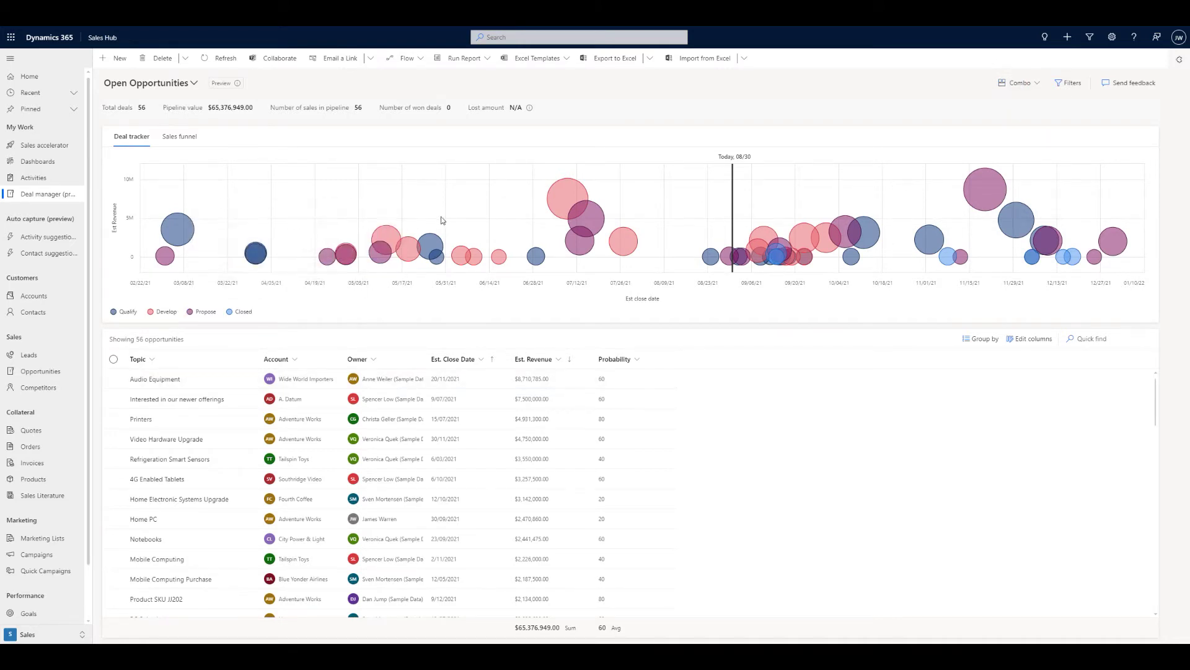
left_click(1022, 80)
left_click(1003, 98)
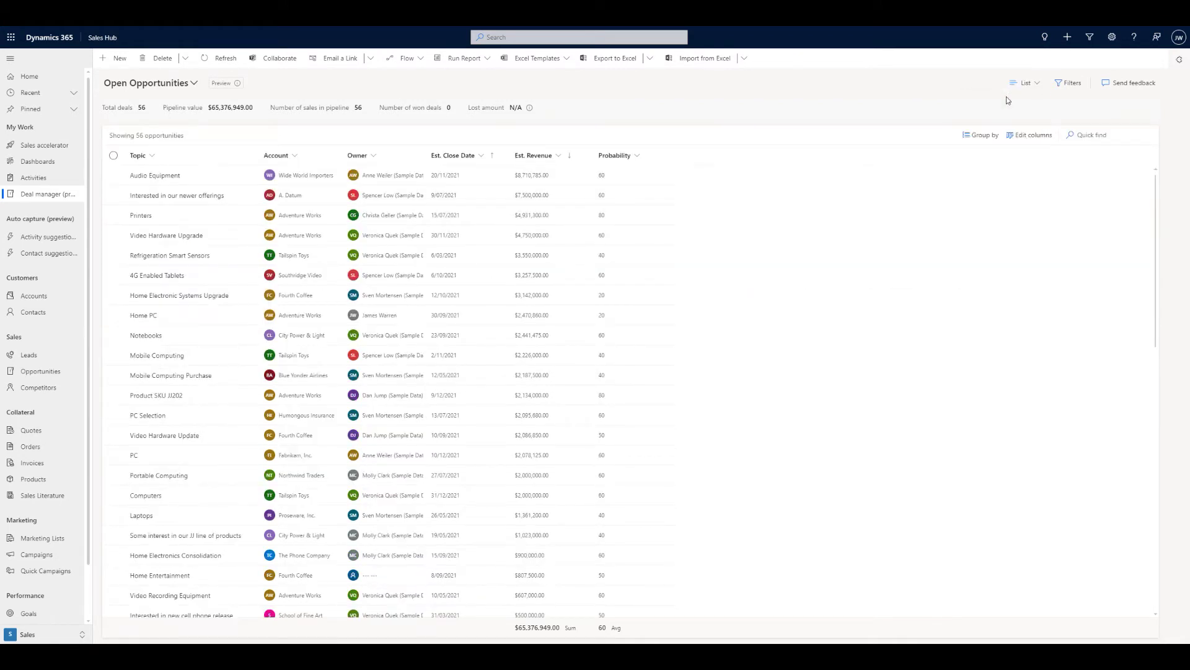
Group the open opportunities by Account and expand the A. Datum Corporation group
left_click(978, 135)
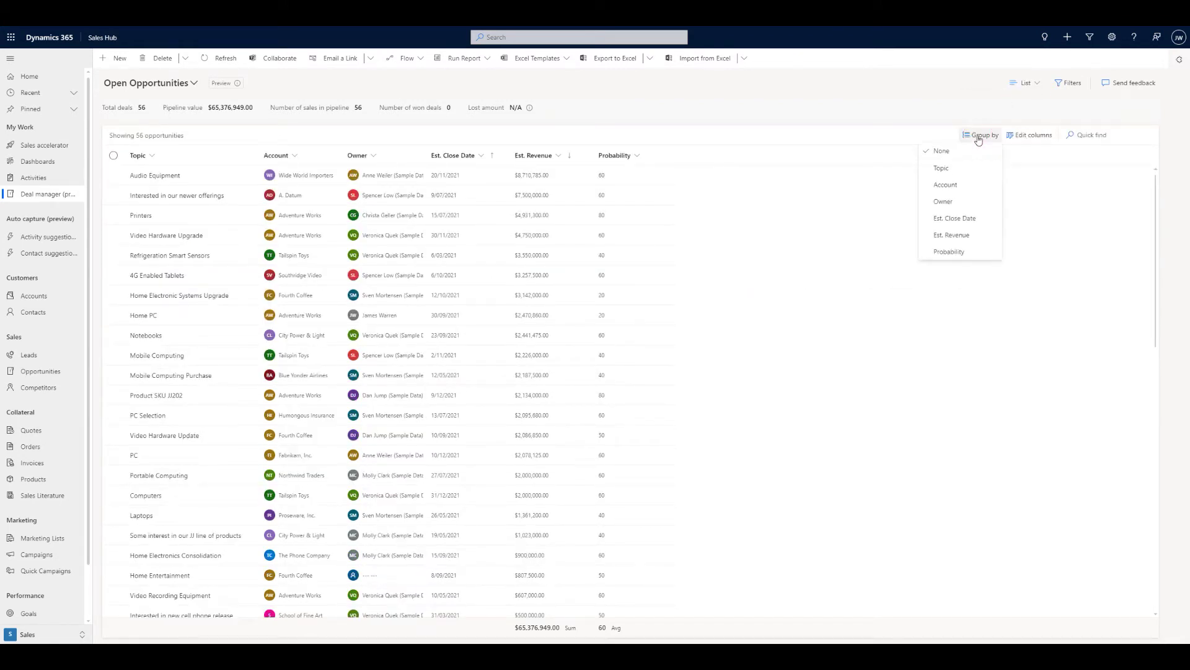
left_click(960, 187)
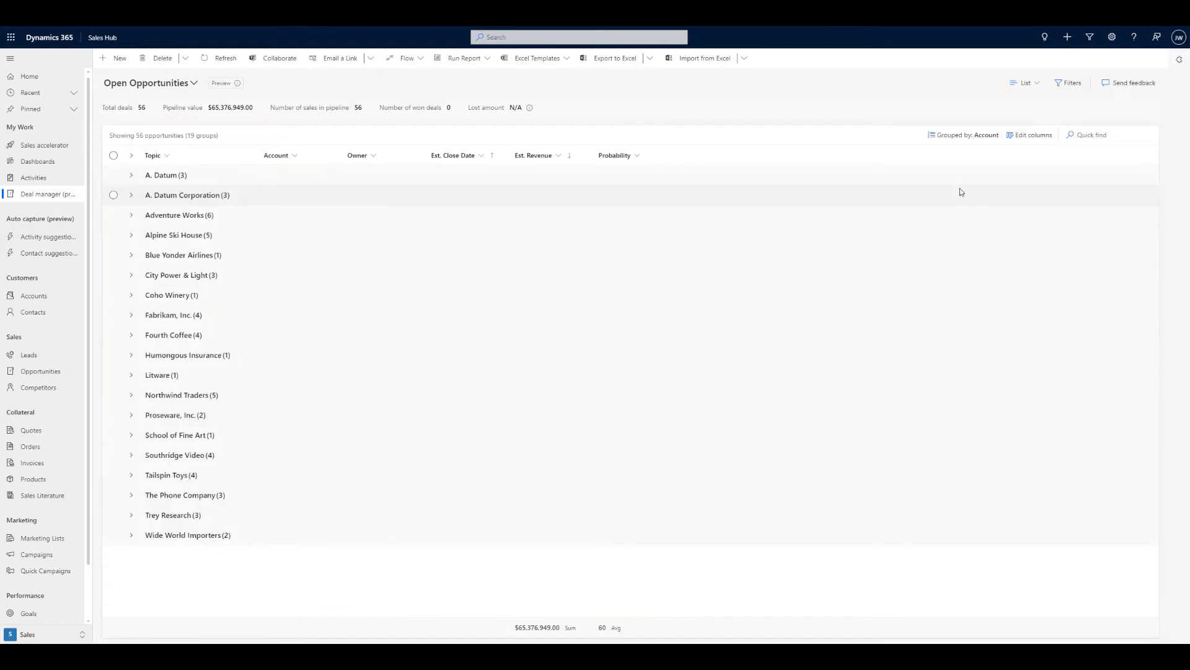
left_click(131, 195)
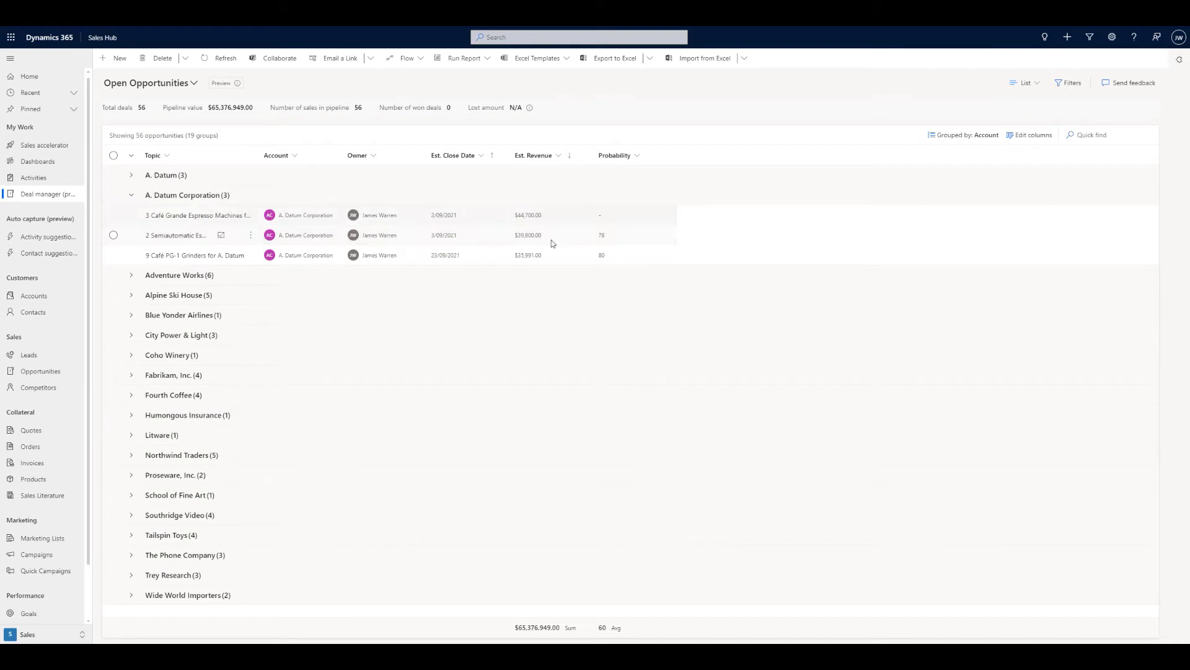
Regroup the open opportunities by Owner with the first named owner's group expanded, and return the Deal manager to the Combo layout
left_click(984, 135)
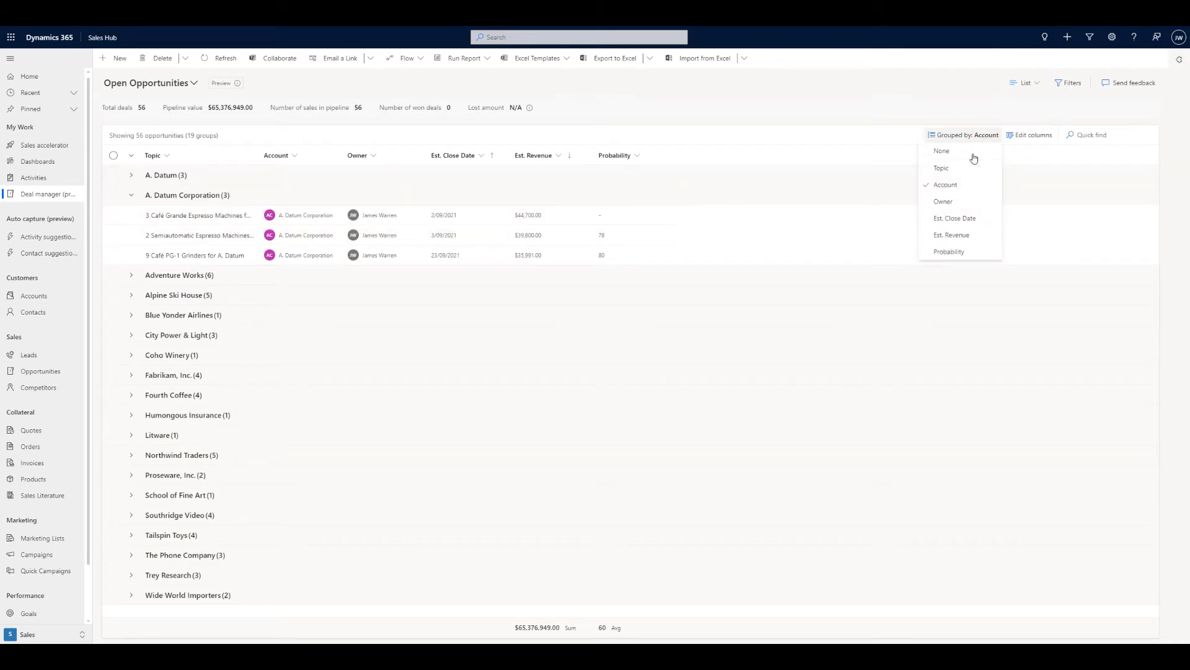
left_click(961, 203)
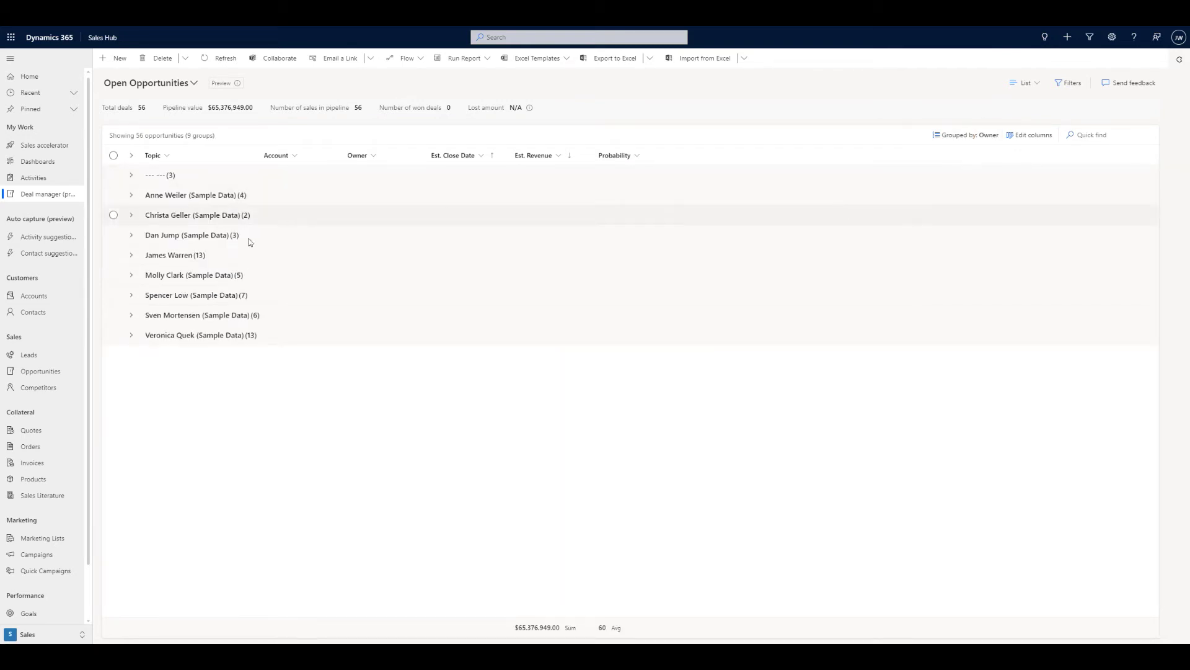
left_click(132, 195)
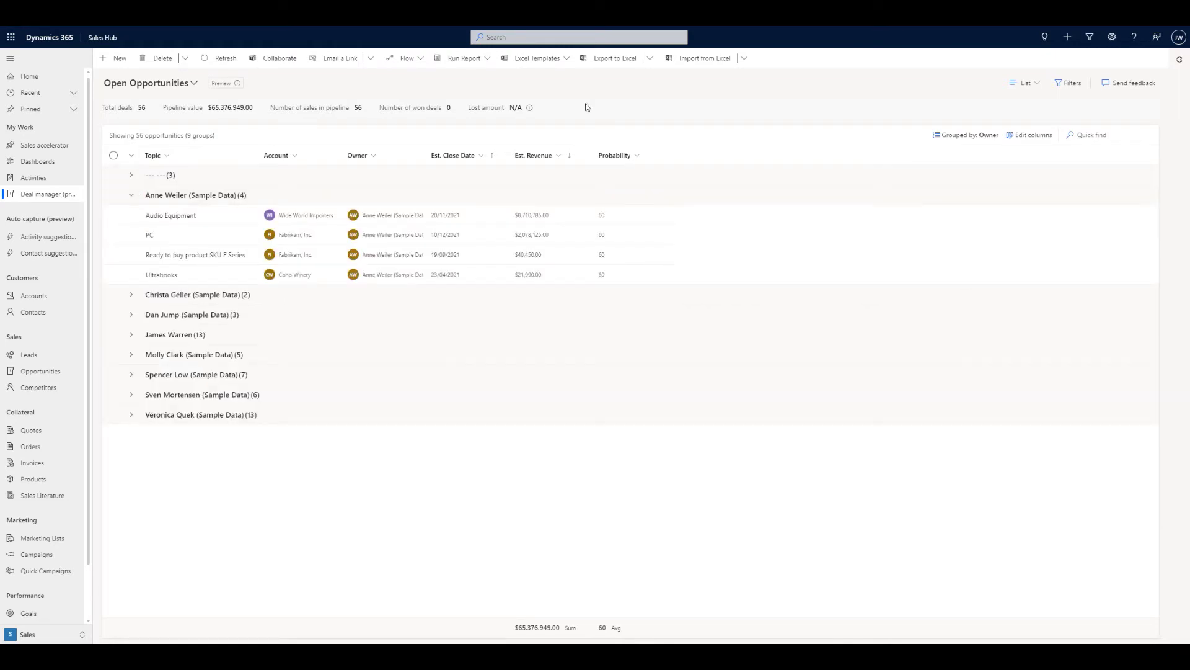
left_click(1028, 83)
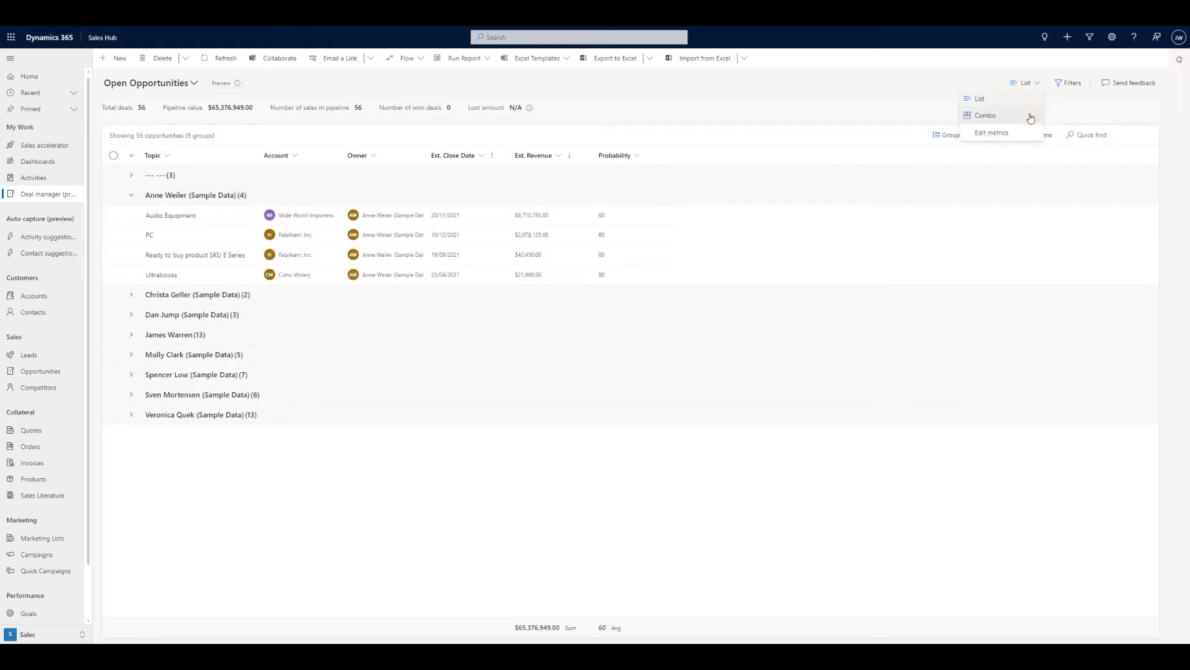
left_click(1024, 115)
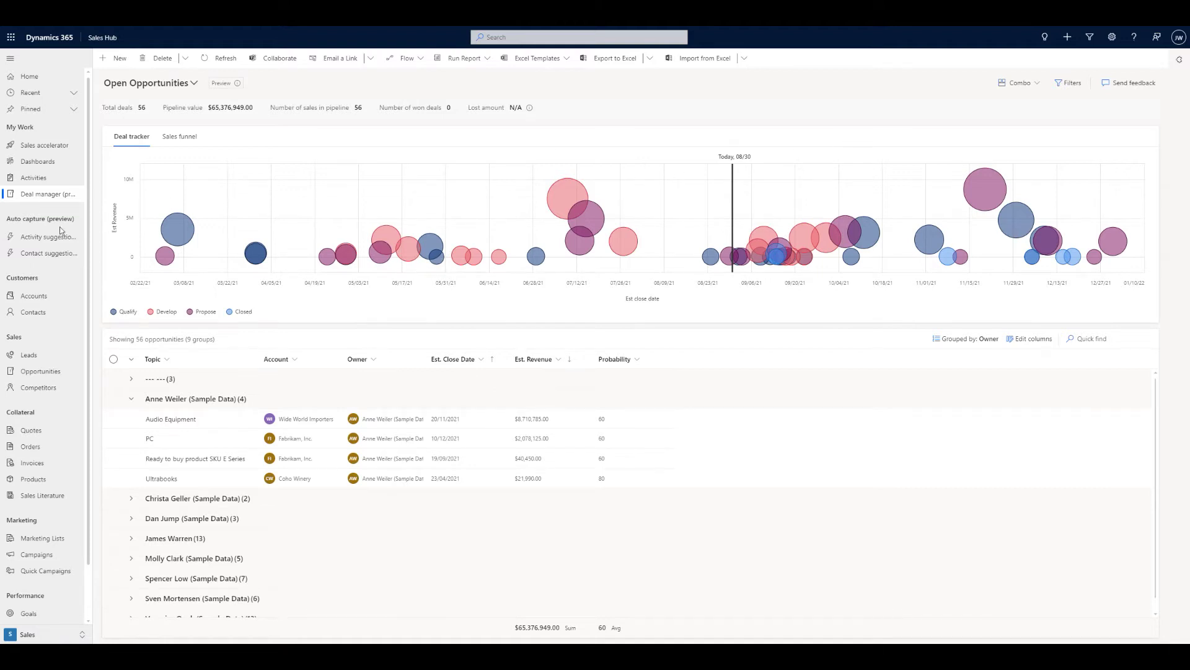
Sync and connect the suggested email "Success! Microsoft Dynamics 365 Marketing is ready for use." to the Microsoft account, and open that account
left_click(45, 241)
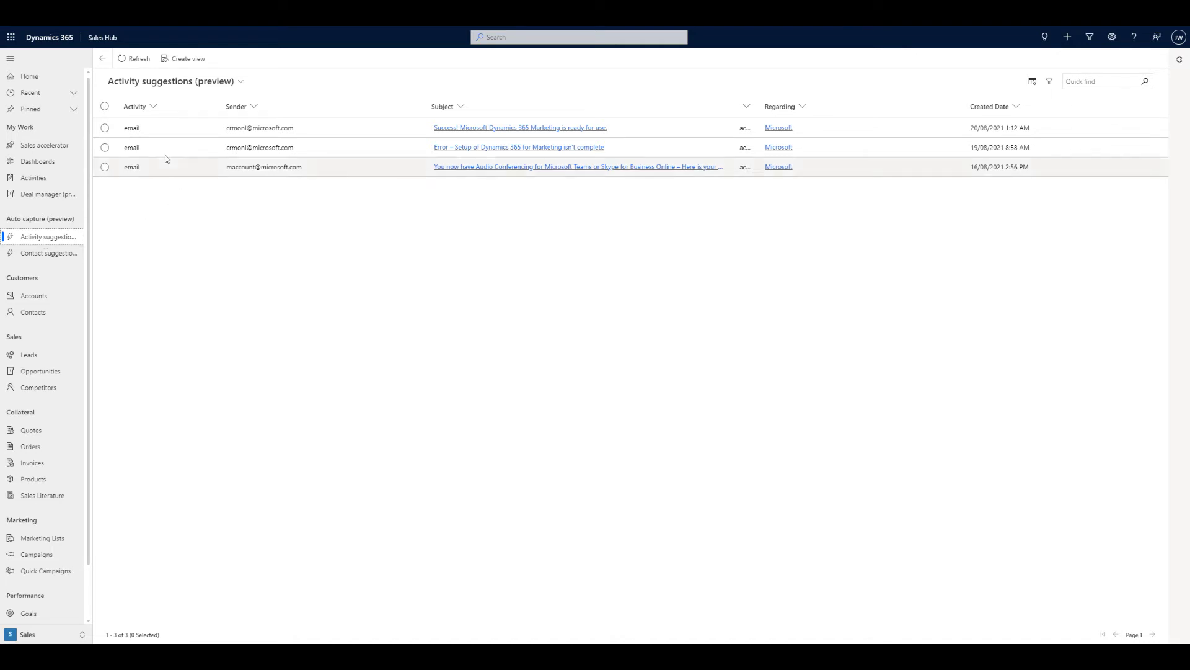
left_click(105, 129)
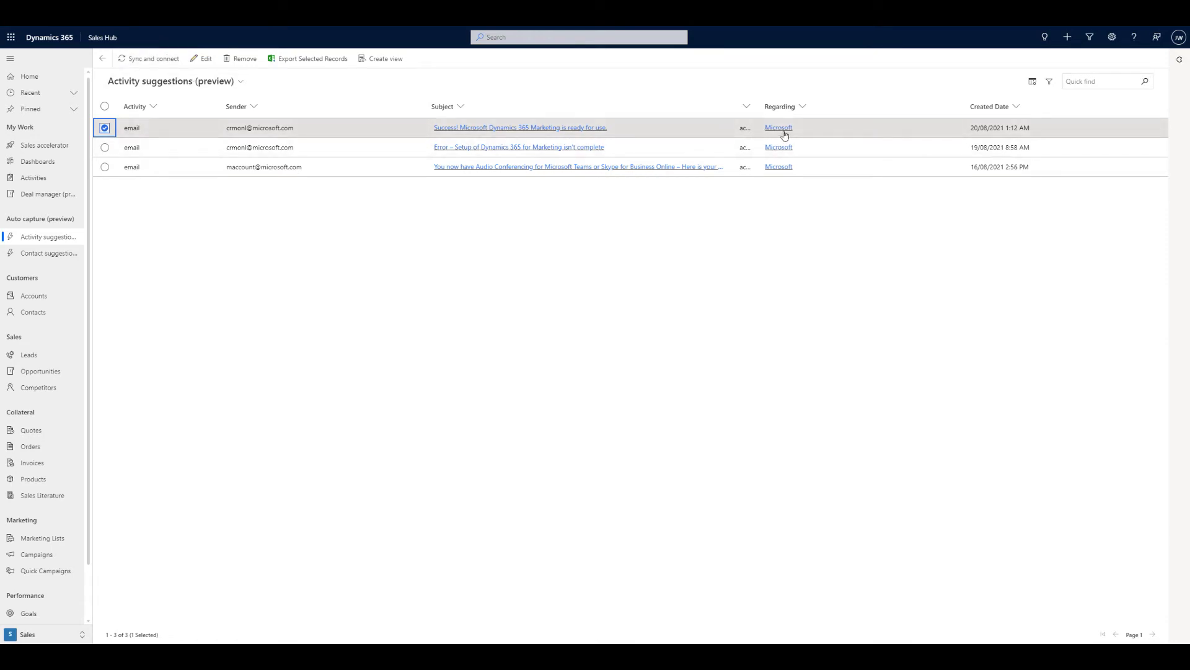
left_click(198, 60)
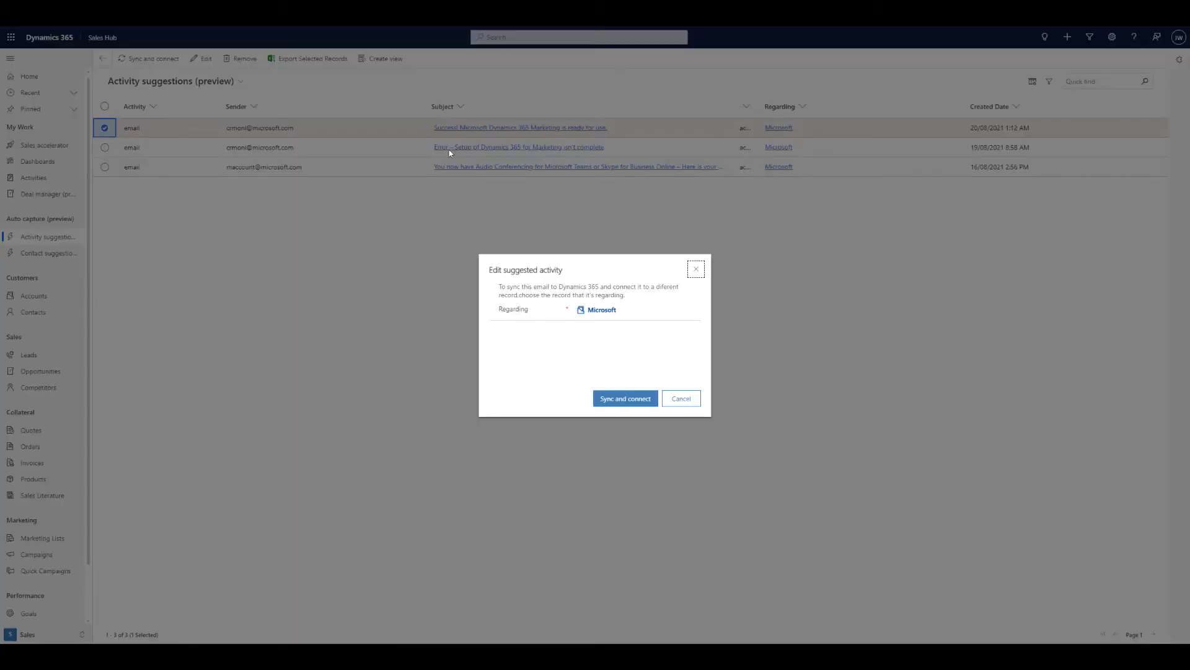
left_click(646, 401)
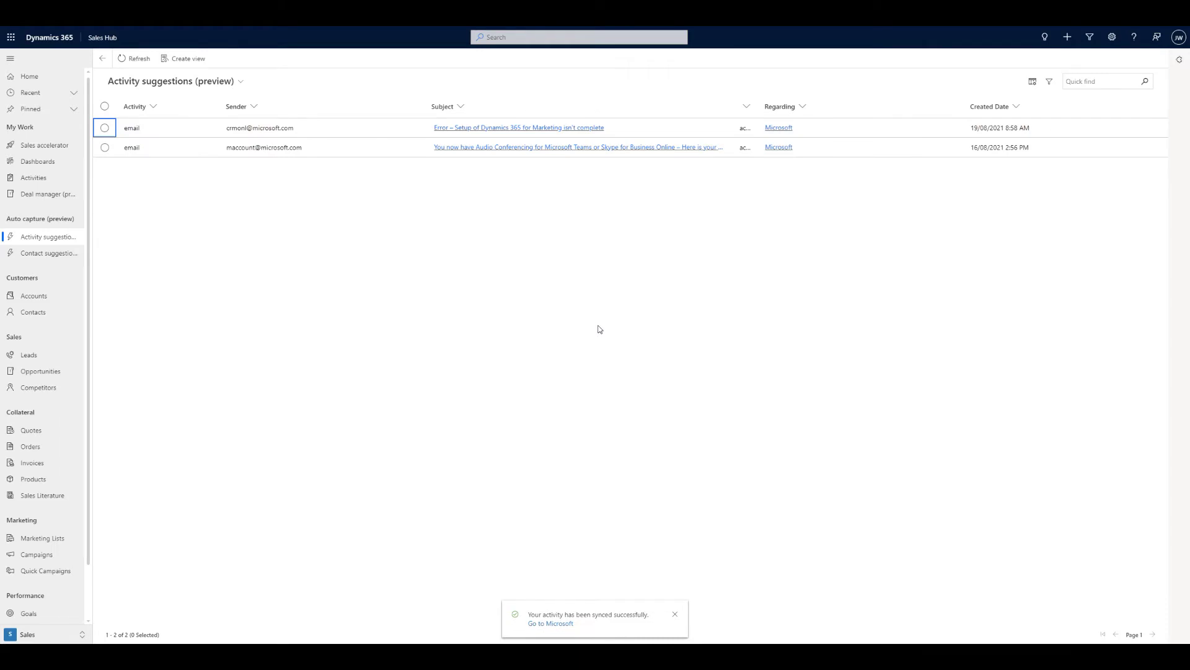
left_click(562, 624)
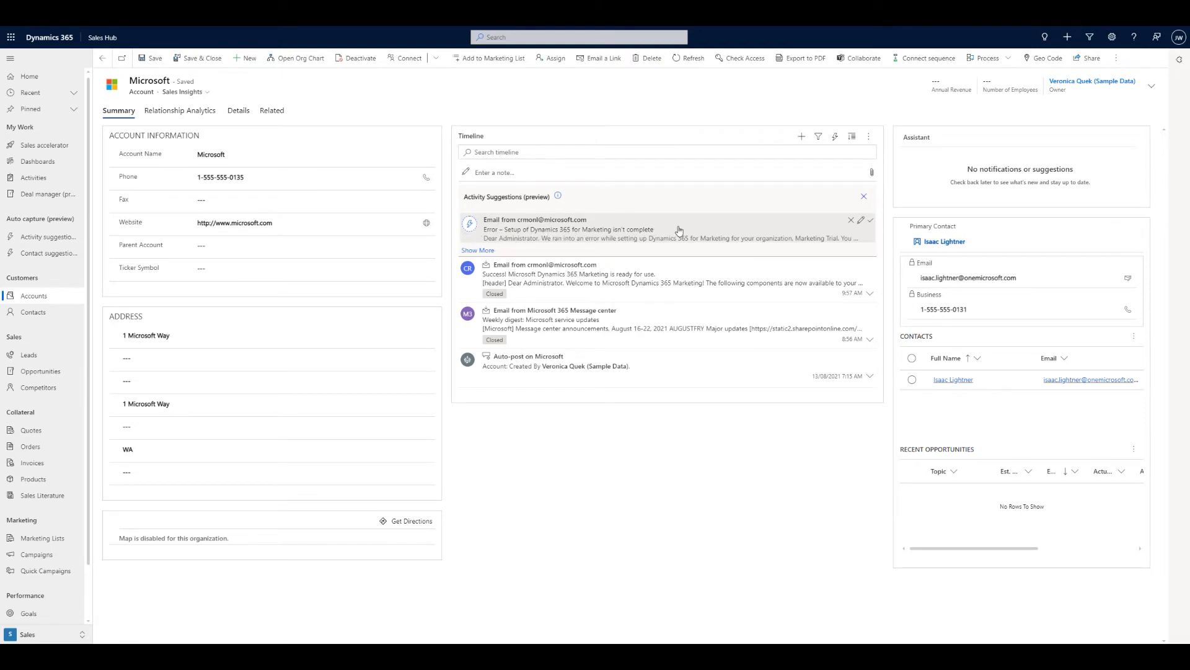
Open the contact suggestions and select the Microsoft Power Automate suggestion to view the options for saving it as a contact
left_click(65, 255)
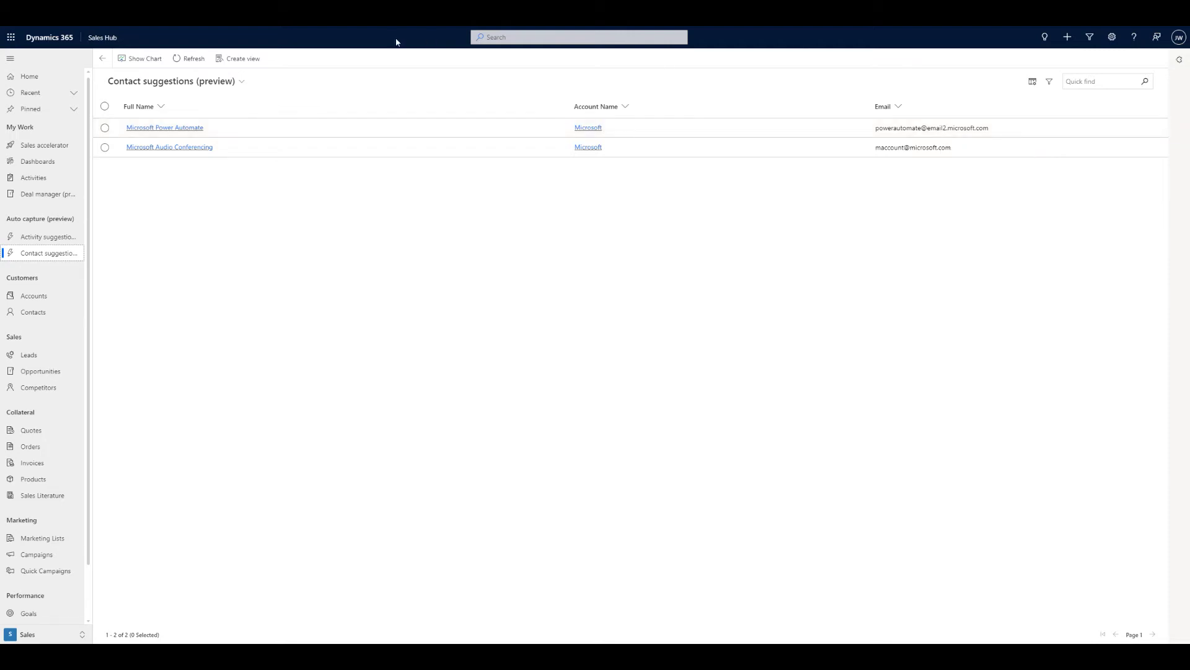
left_click(105, 127)
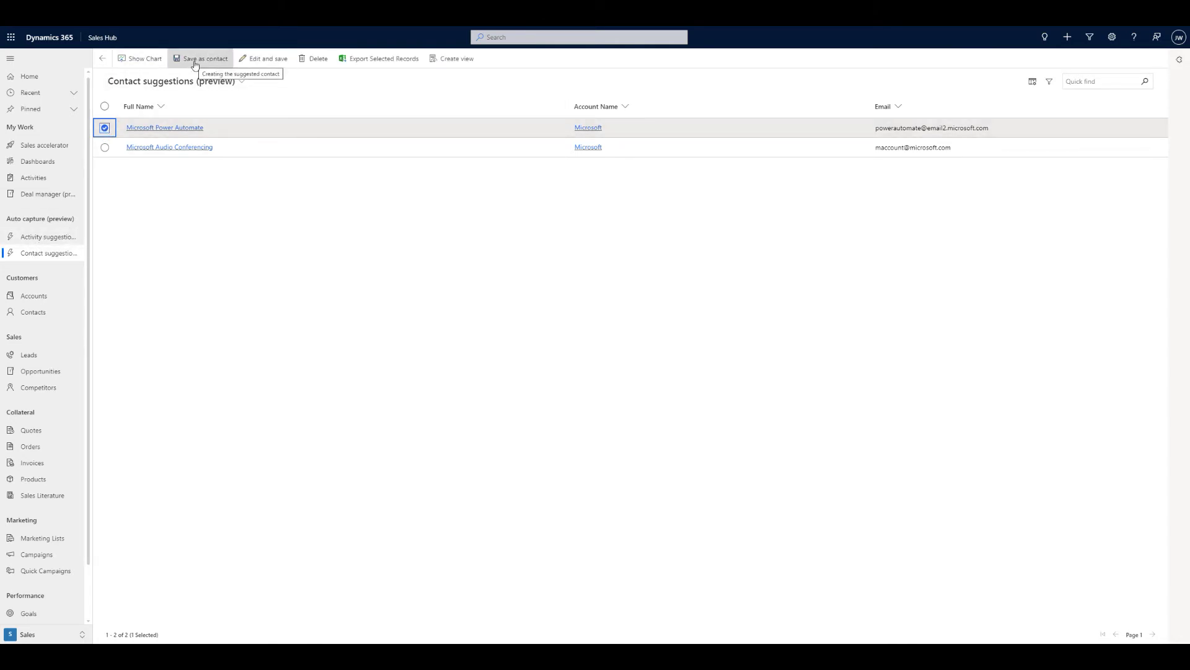
Open the A. Datum account located in Guangzhou, review its relationship analytics, and return to its summary
left_click(60, 301)
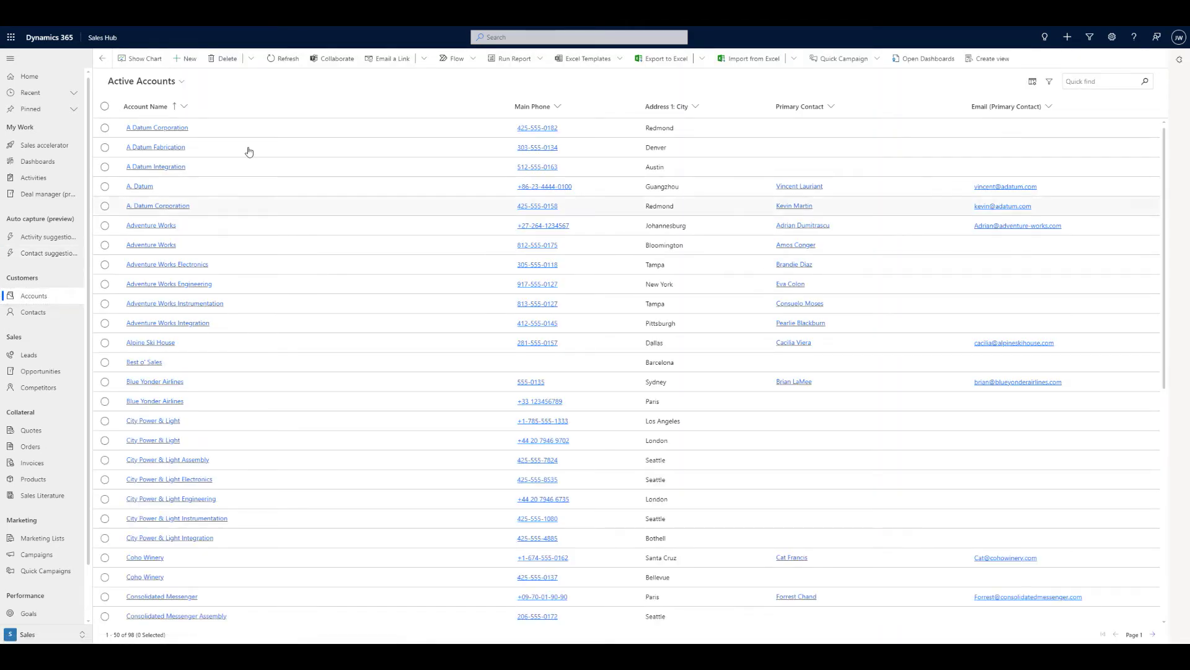
left_click(192, 191)
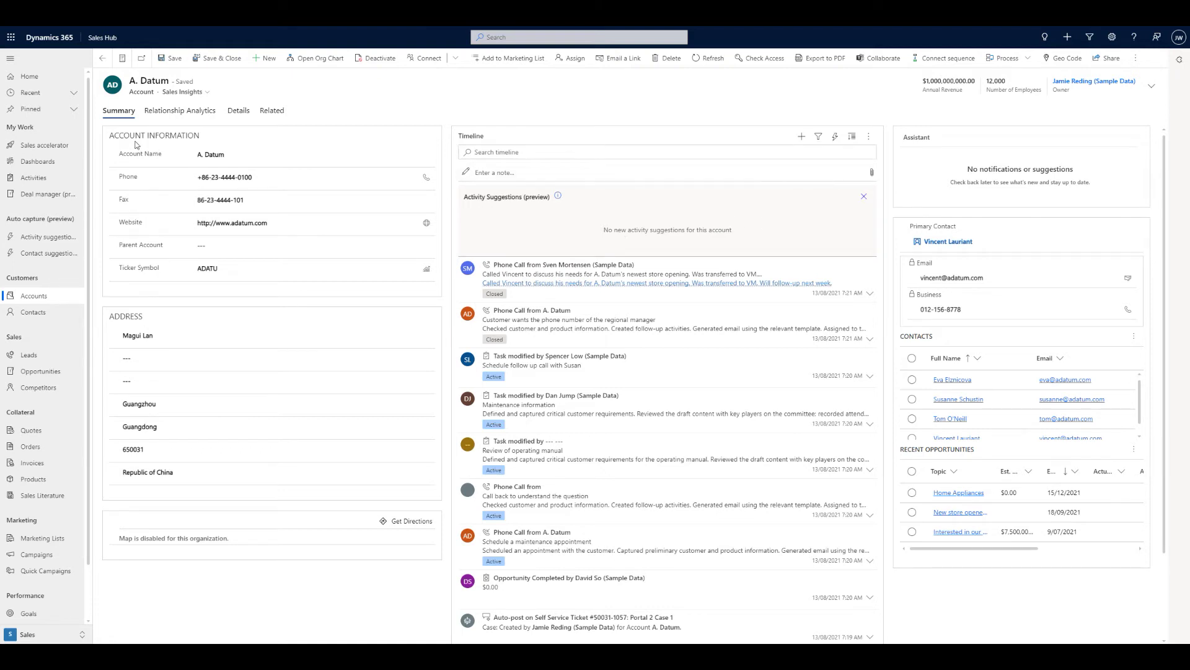
left_click(176, 112)
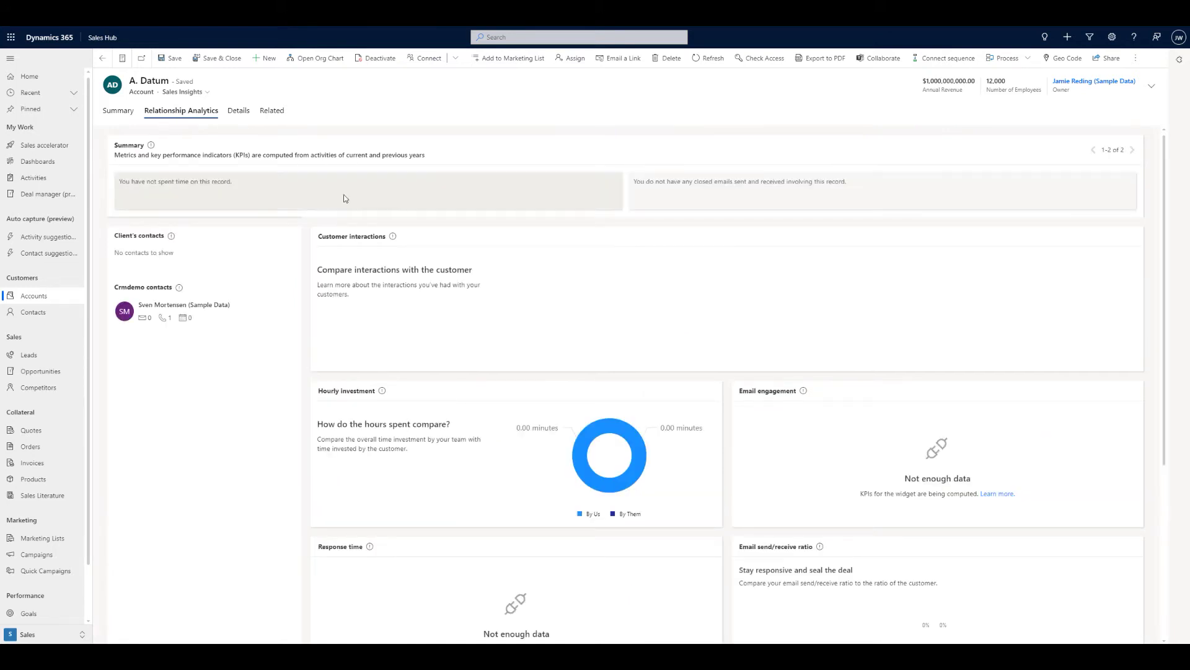
left_click(127, 111)
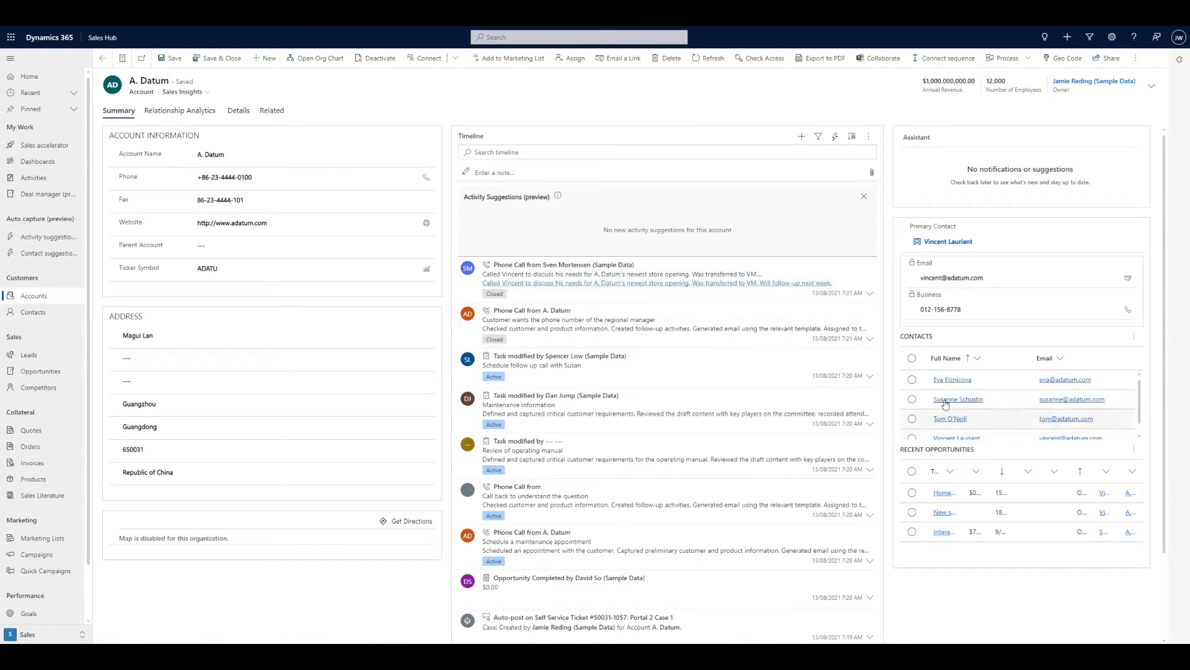
Preview the task suggested by the timeline's most recent phone call in an editable task form, and discard it
triple_click(542, 284)
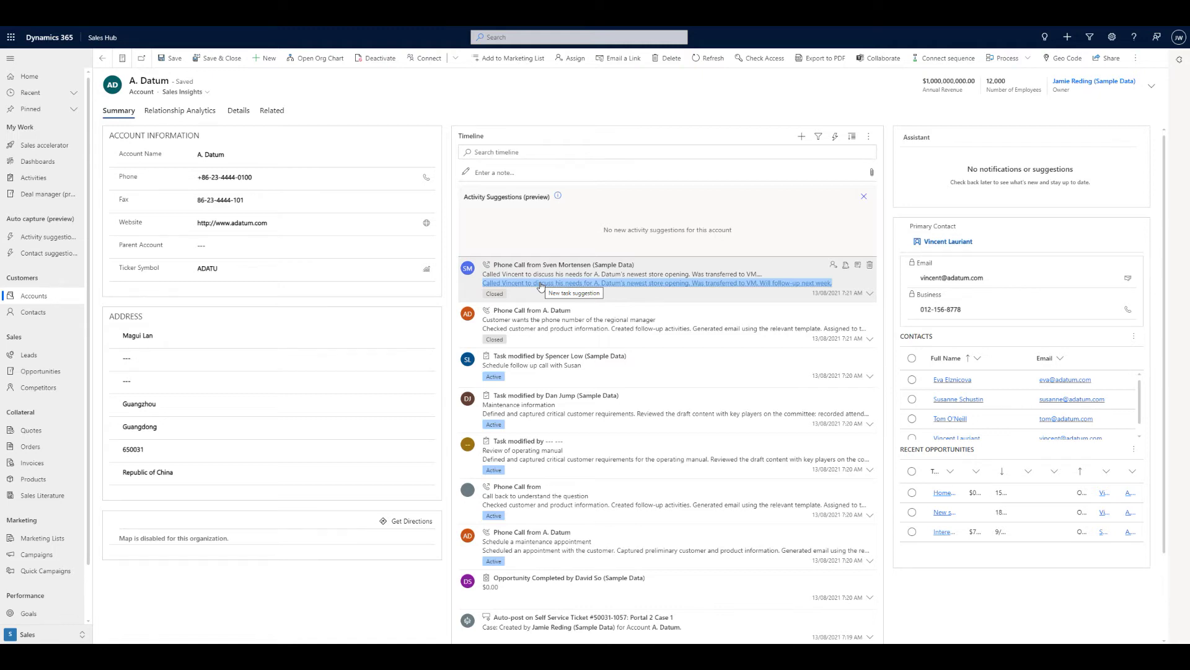
left_click(541, 285)
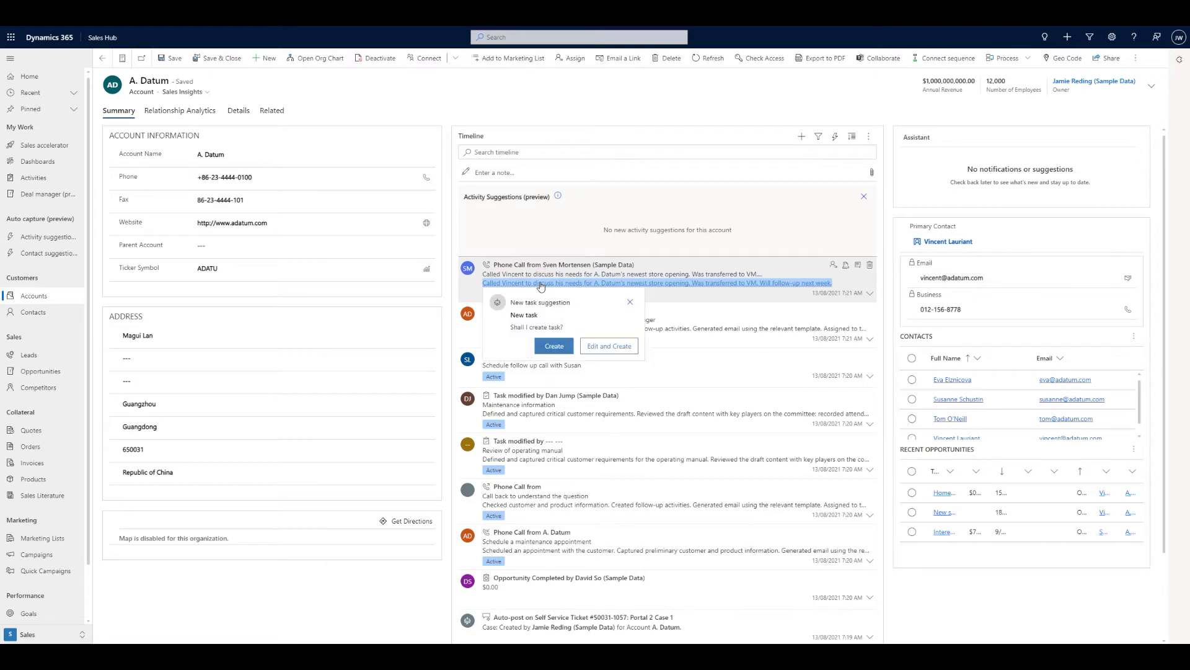
left_click(608, 352)
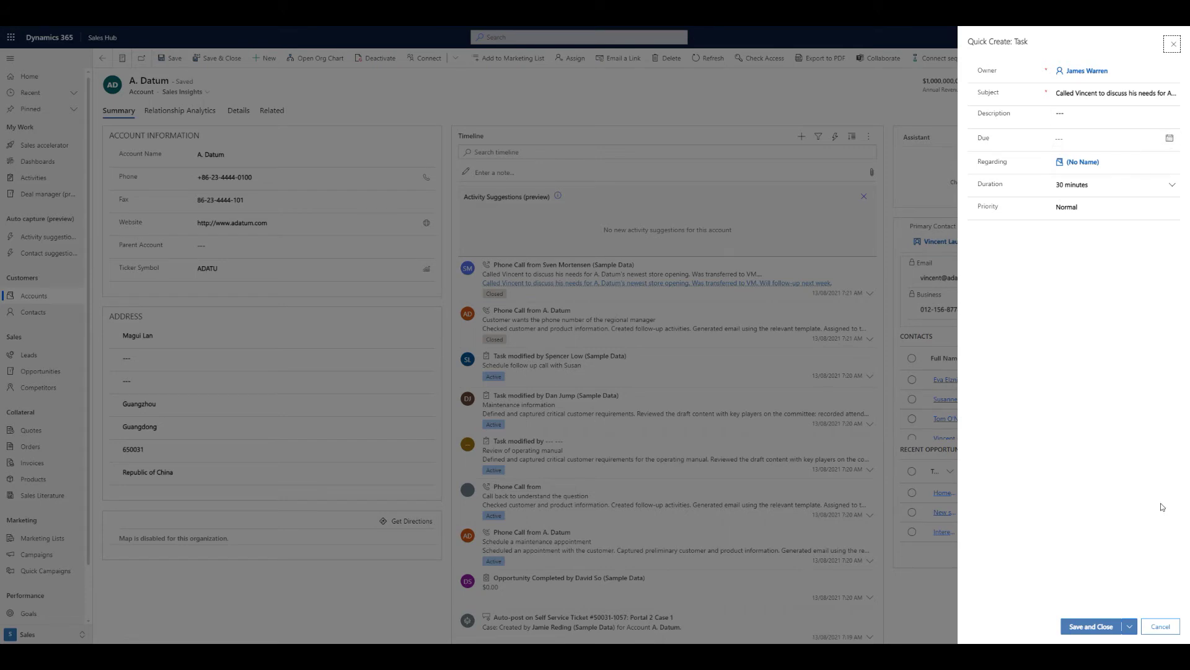
left_click(1161, 627)
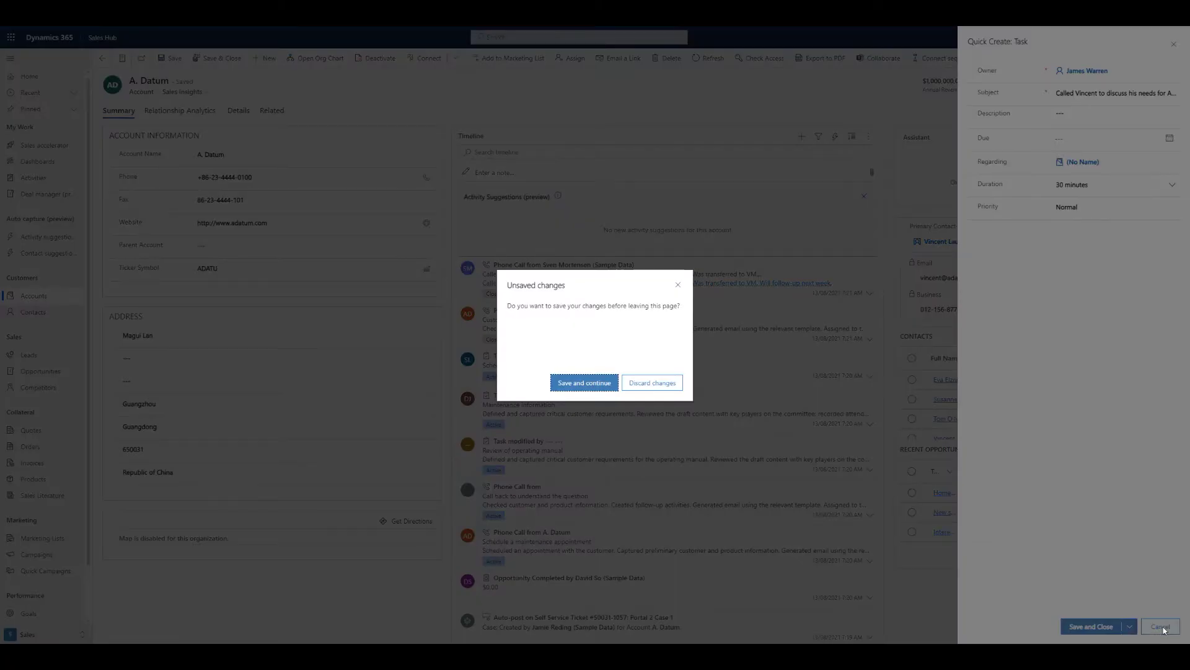
left_click(633, 385)
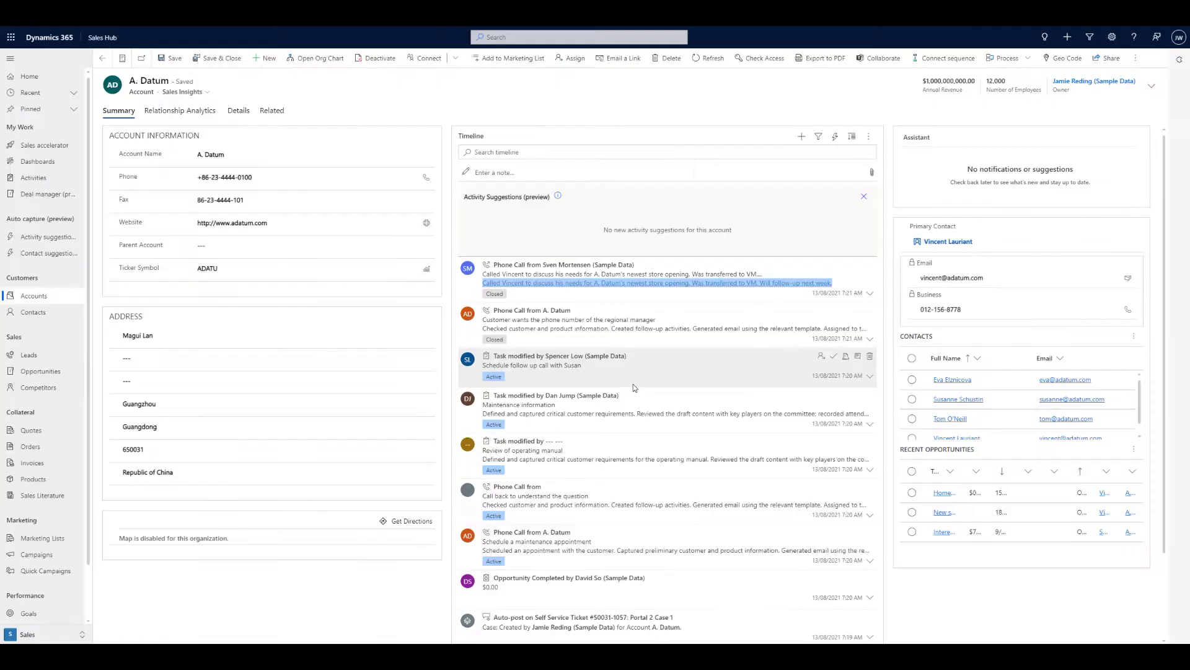
Switch the A. Datum record to the Account form and dismiss the activity suggestions in its timeline
left_click(1133, 456)
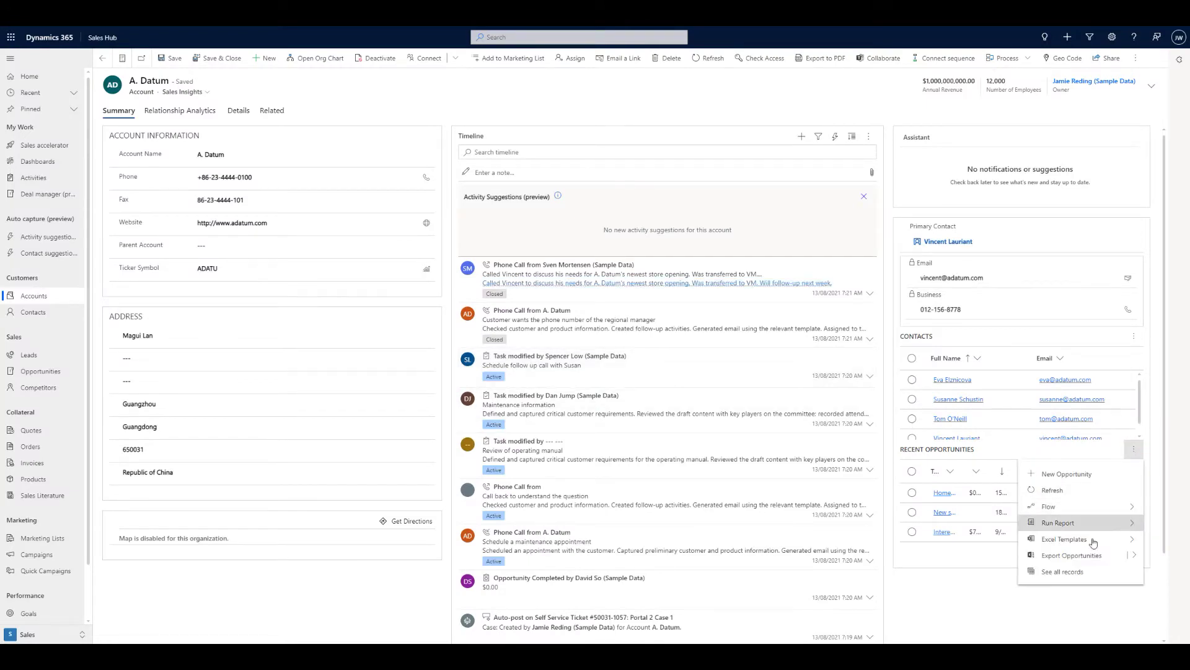
left_click(961, 595)
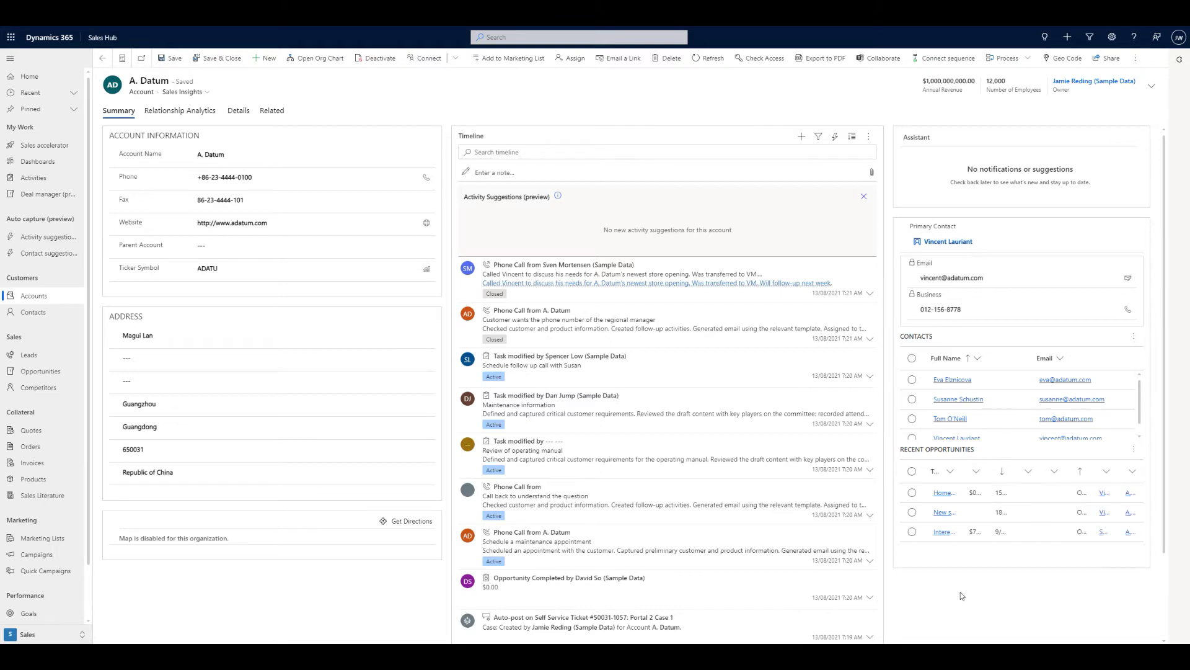
left_click(184, 92)
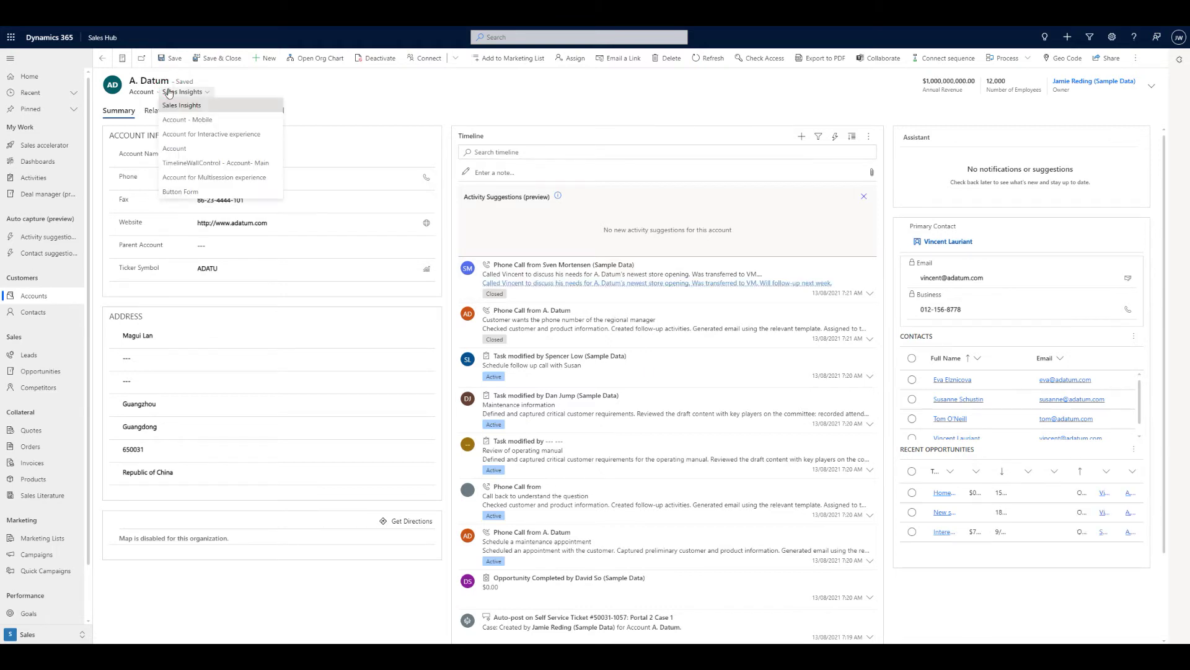
left_click(195, 151)
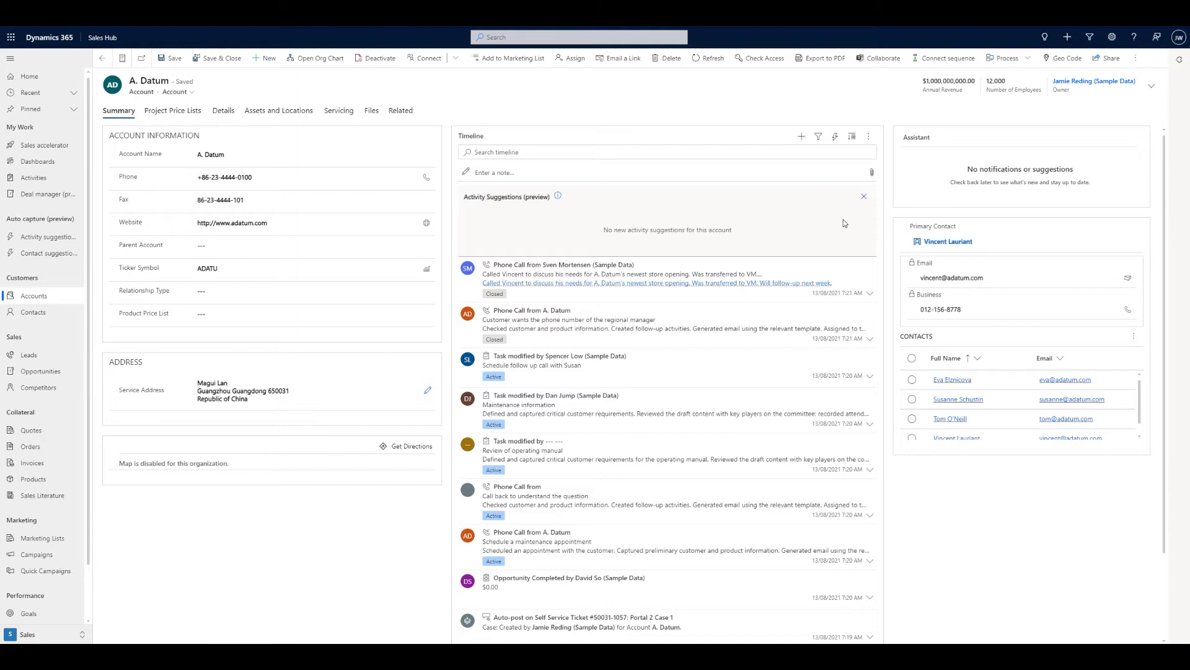
left_click(864, 196)
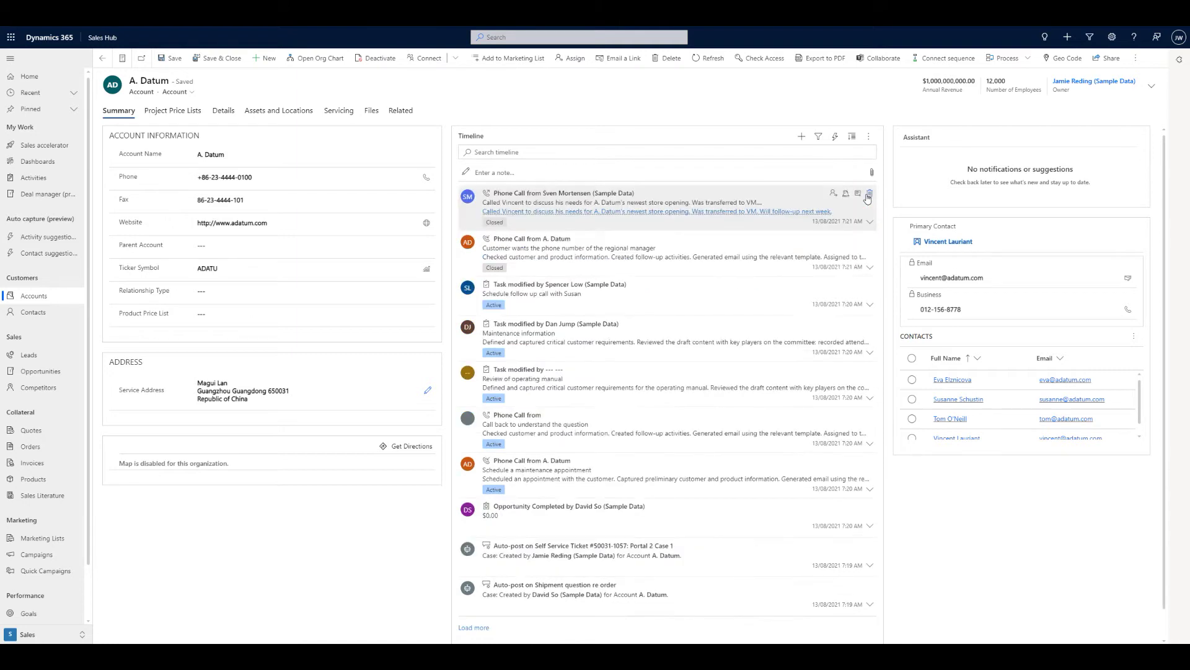
Reopen the phone call's new task suggestion for editing from the Account form's timeline, and discard the task
left_click(577, 211)
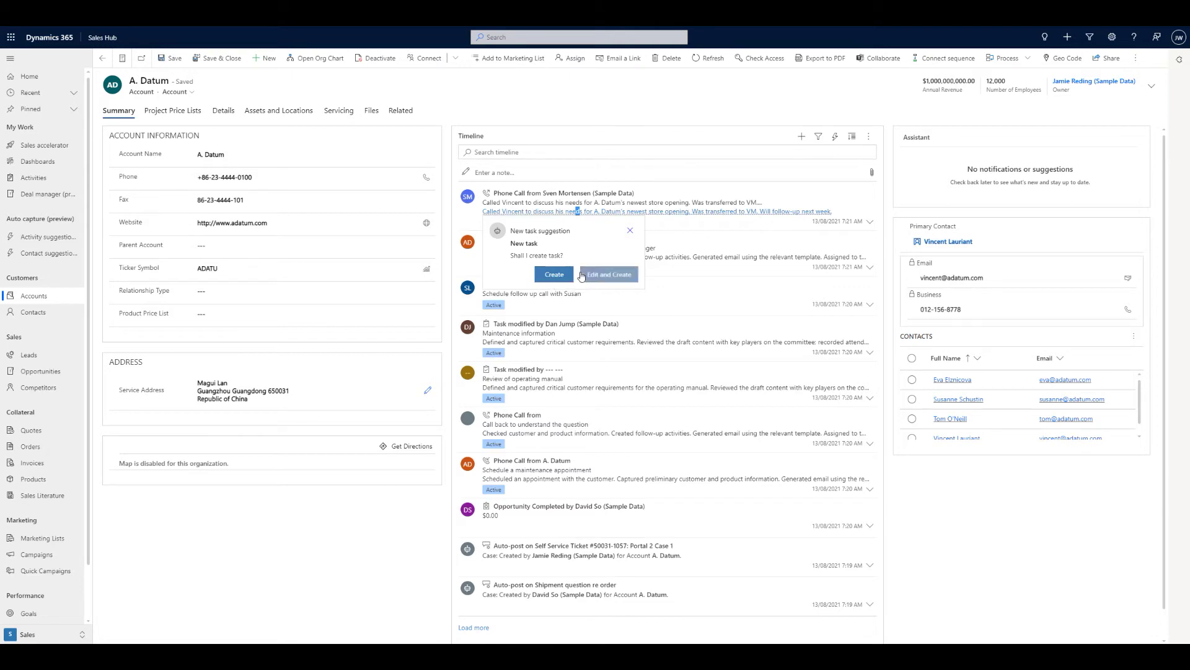
left_click(603, 277)
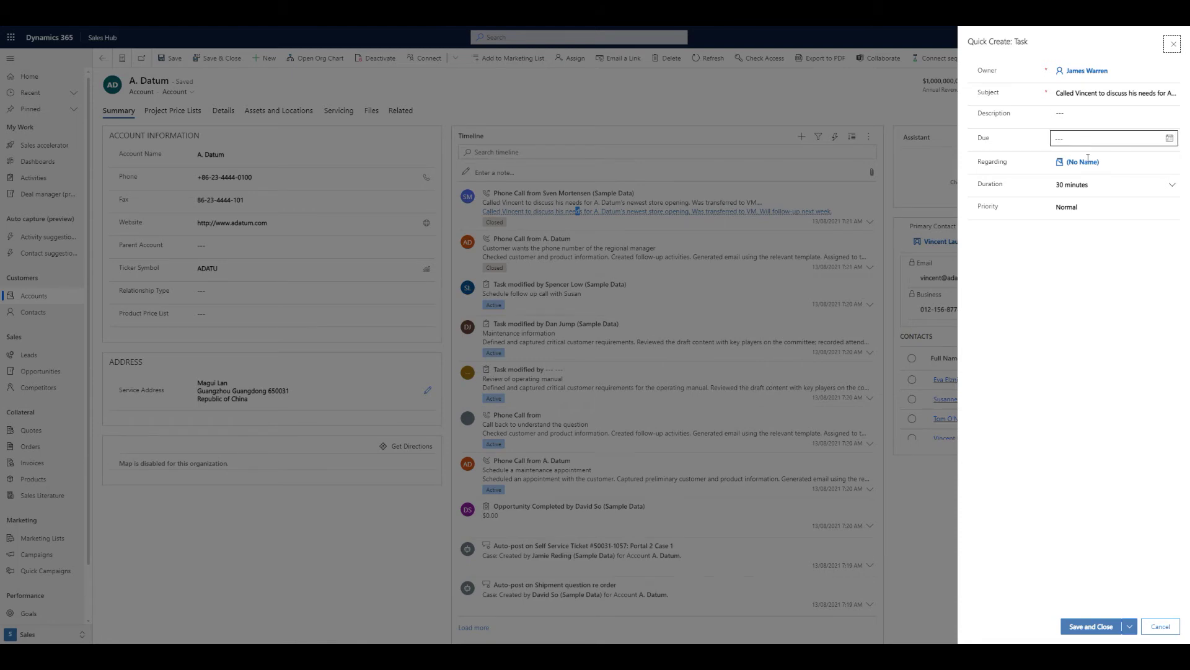
left_click(1159, 626)
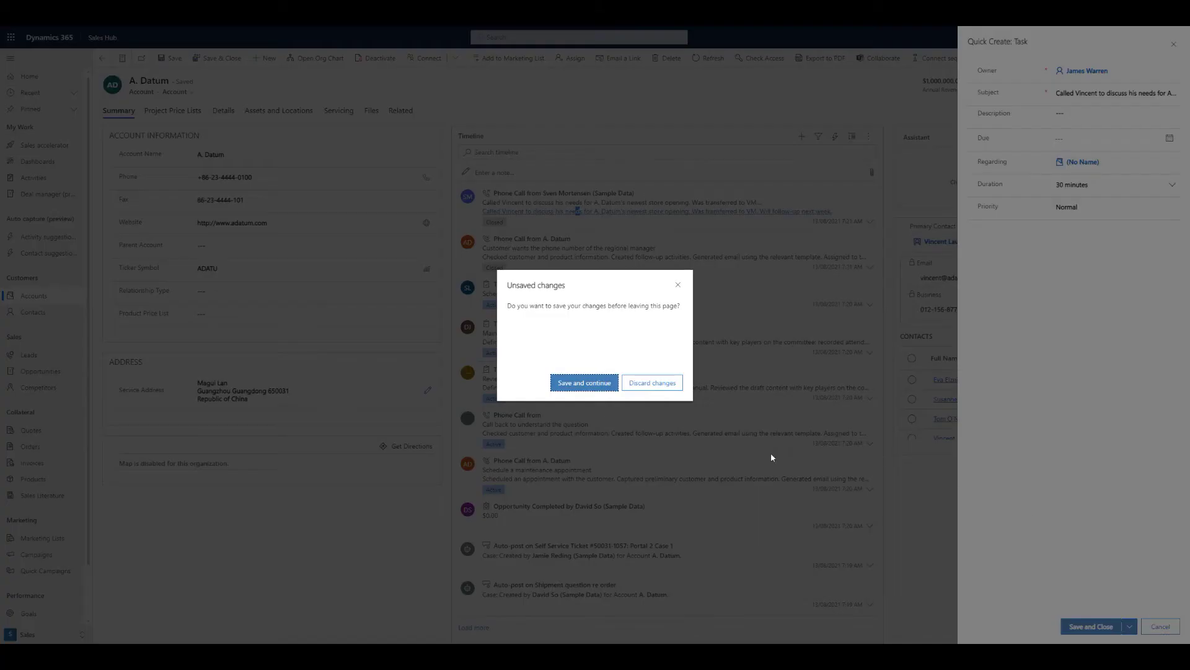
left_click(633, 383)
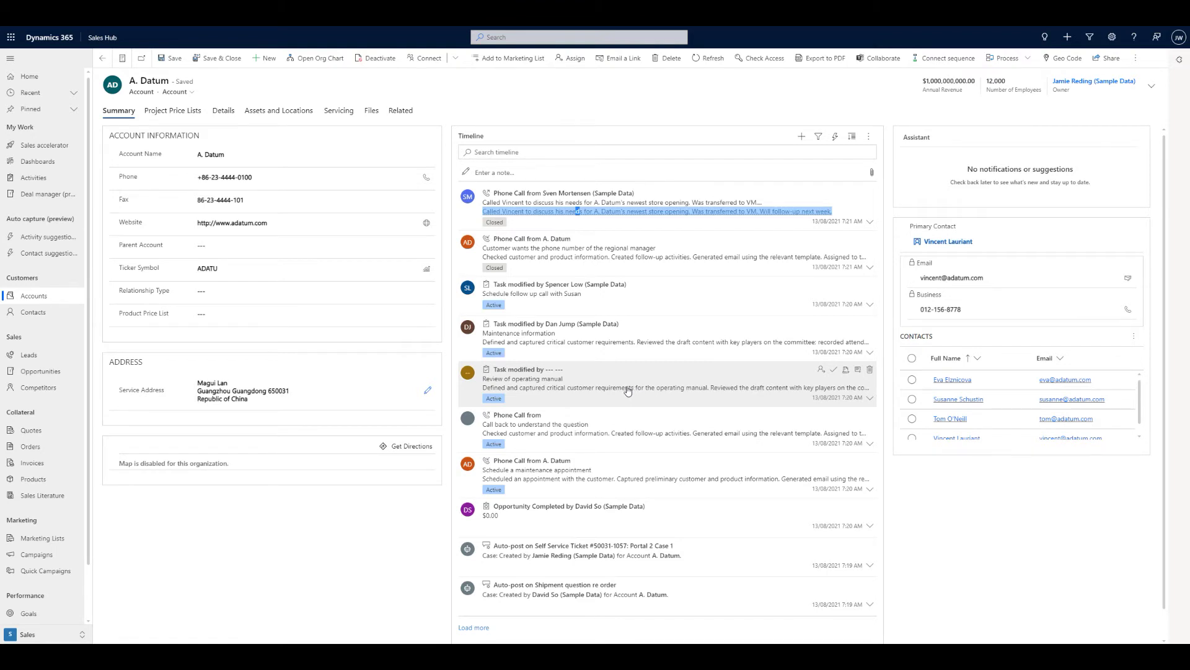
left_click(981, 498)
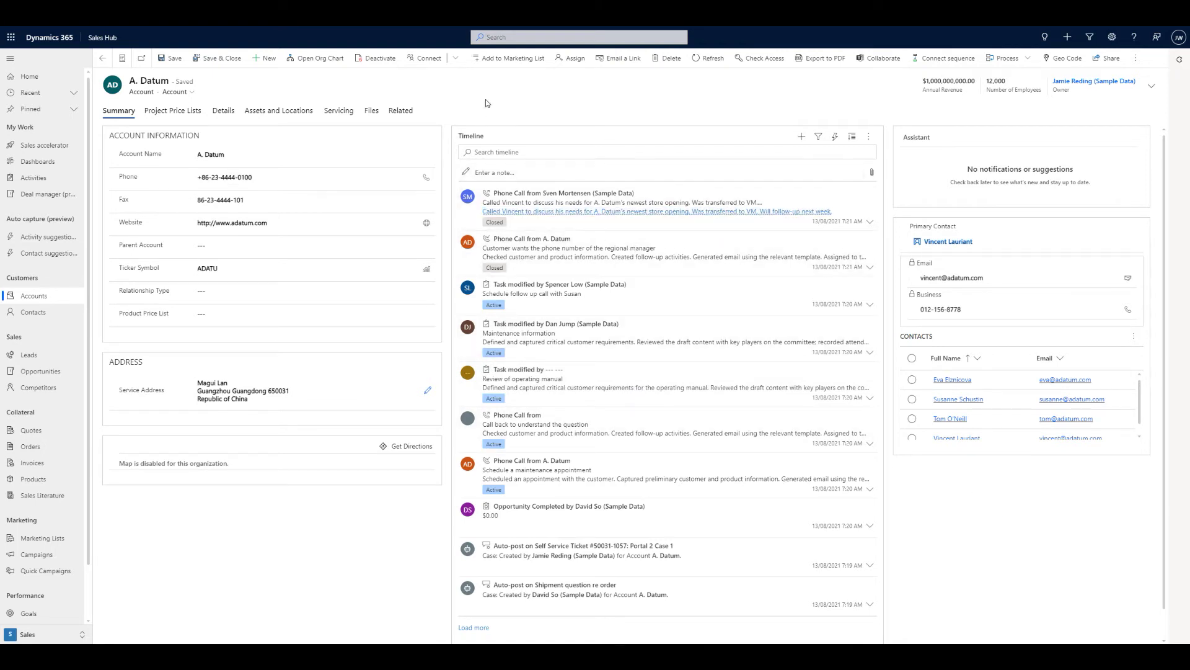
Preview the Account Summary PDF export of A. Datum, try to save it to SharePoint, and close the export
left_click(824, 58)
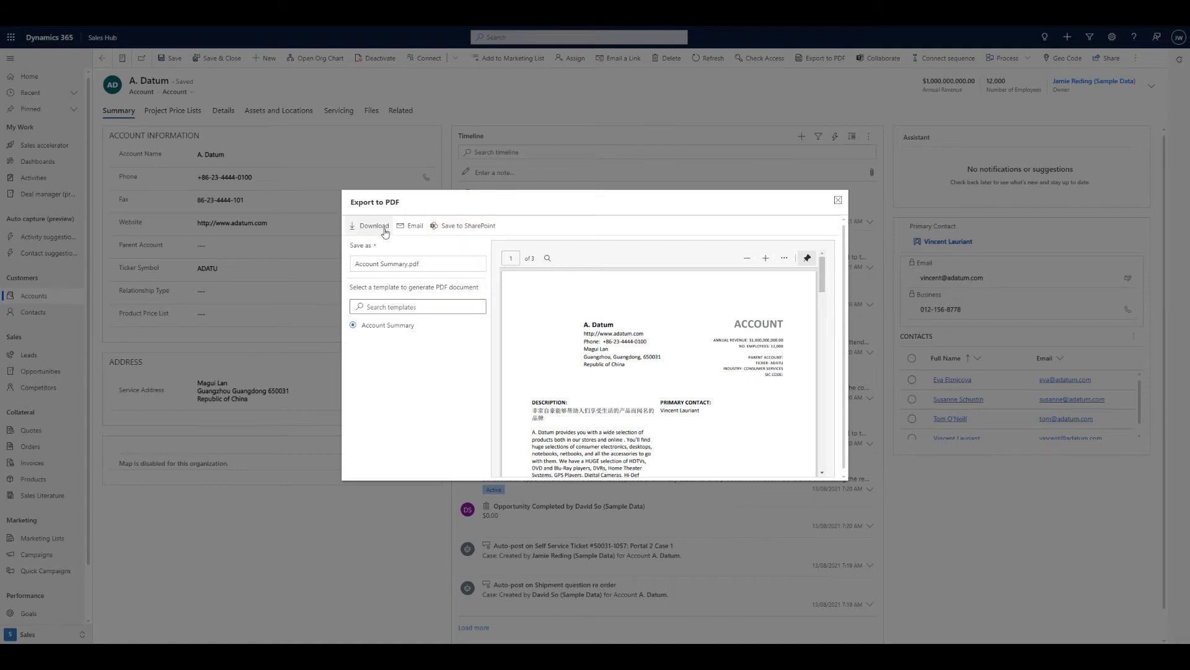
scroll(607, 355, "down", 3)
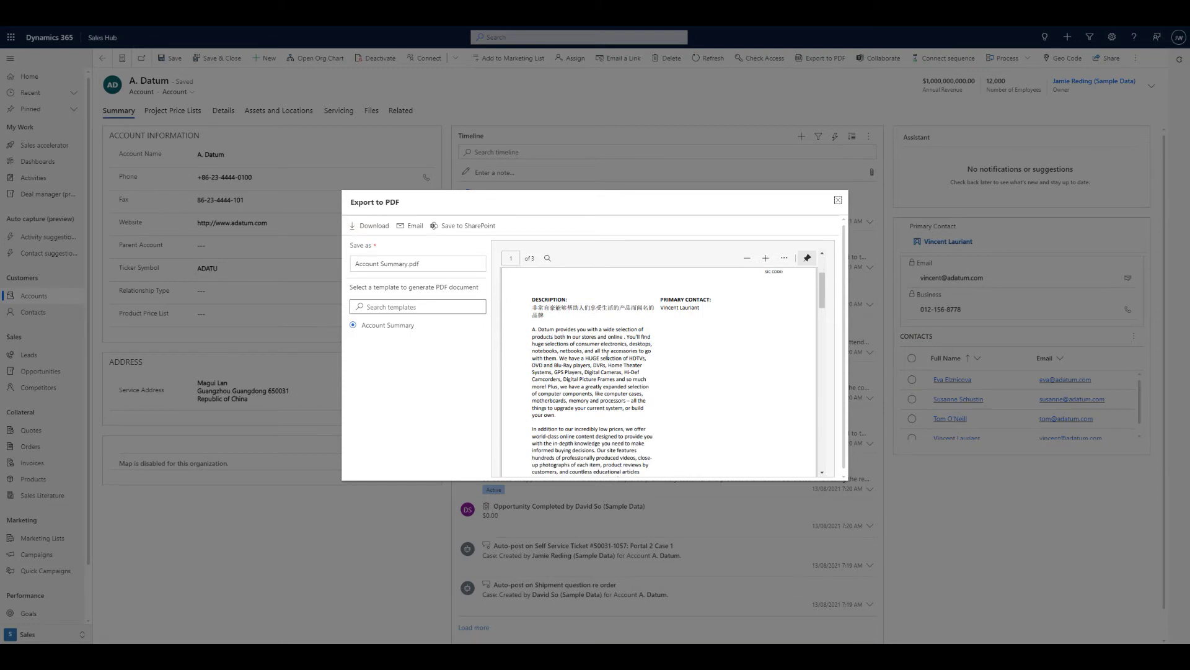
scroll(607, 355, "up", 3)
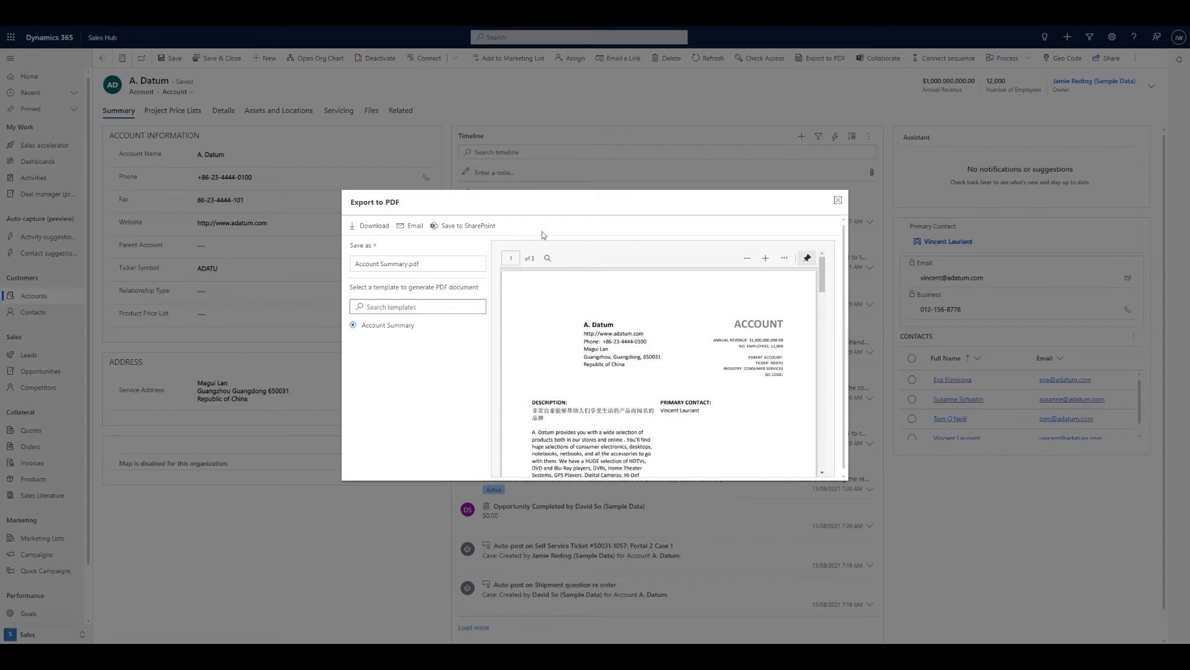
left_click(447, 226)
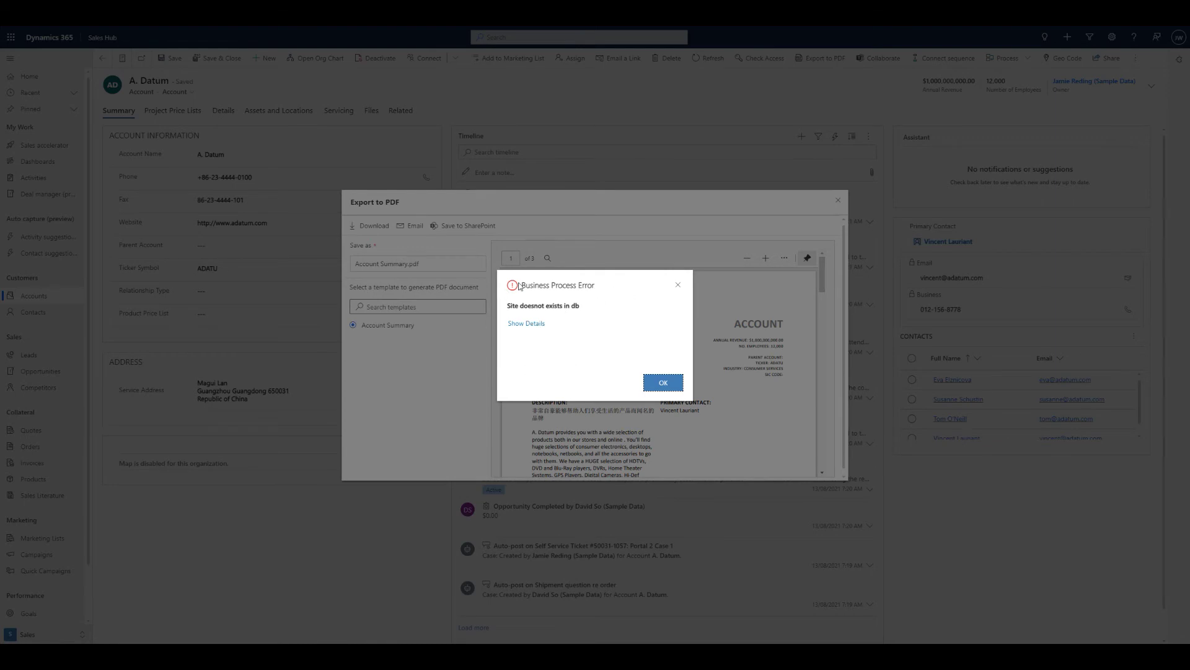
left_click(661, 383)
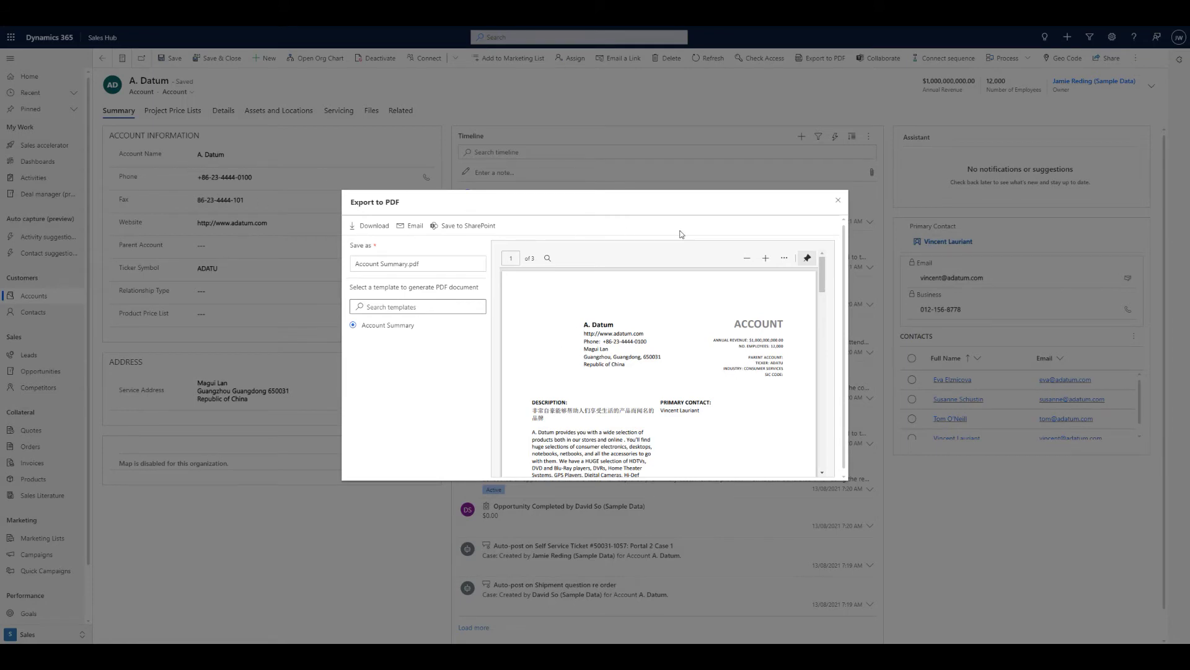
left_click(838, 200)
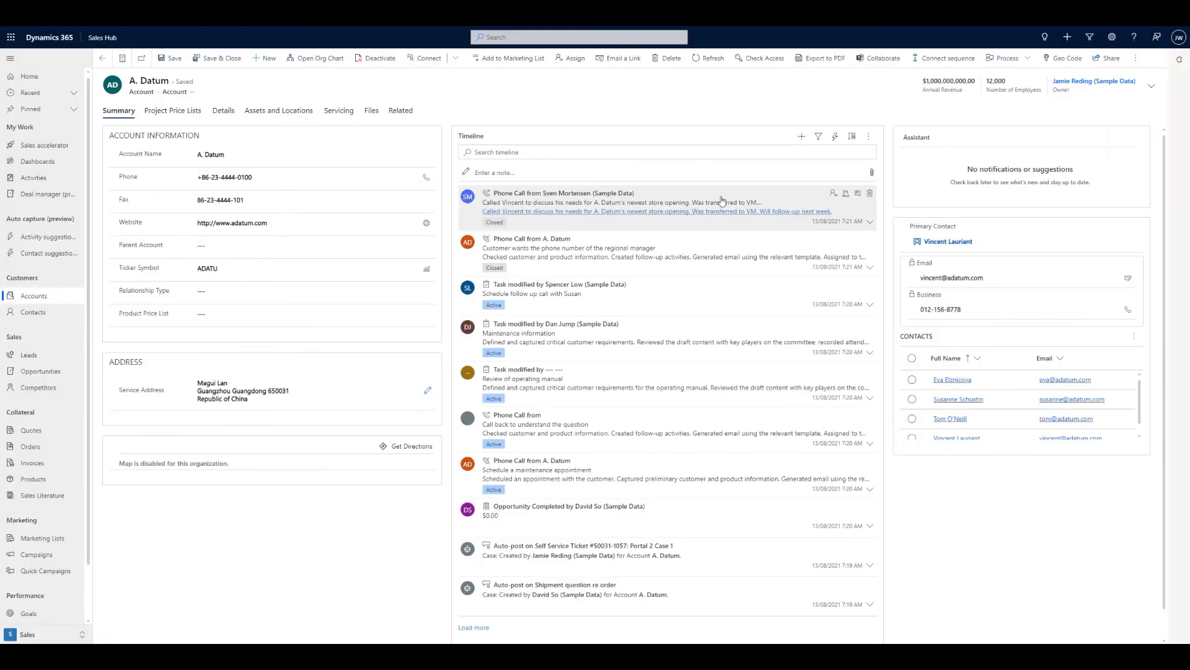
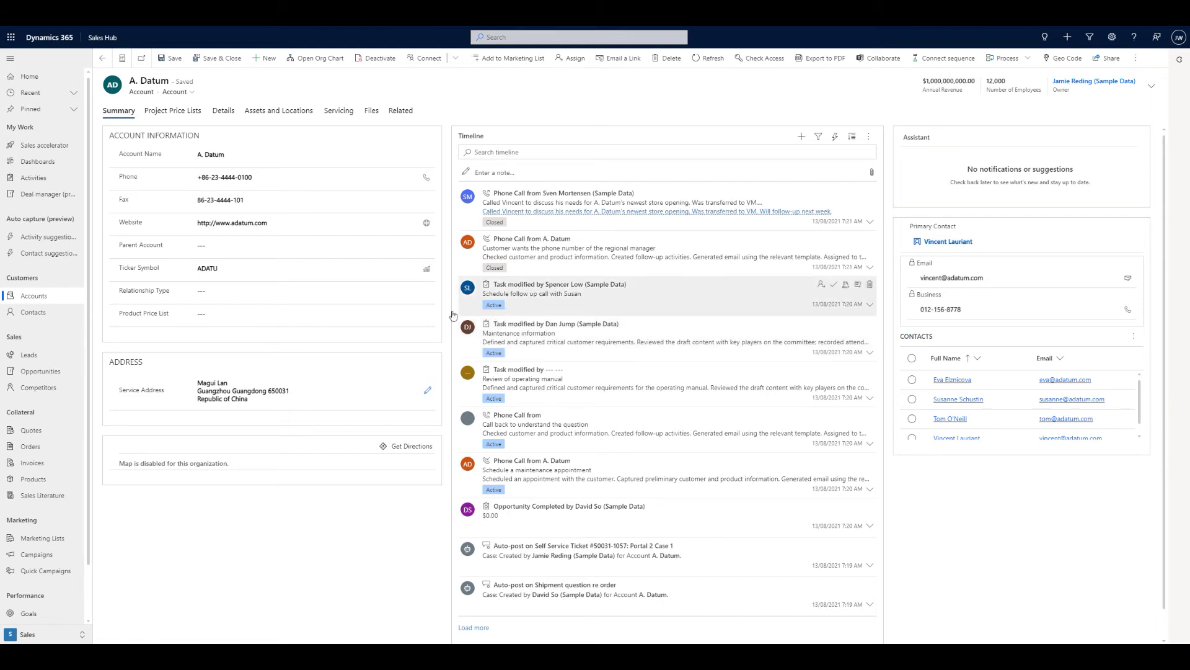
Open the first Trey Research contact in Active Contacts, and look at its account lookup and preferred contact method
left_click(34, 316)
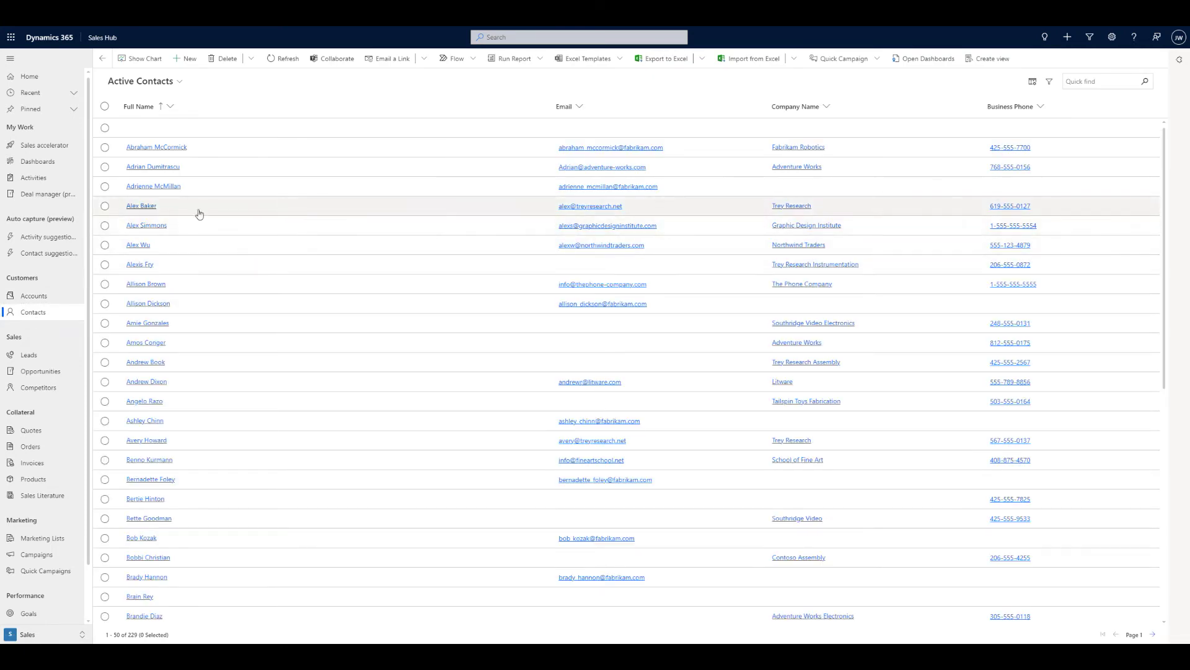
left_click(143, 212)
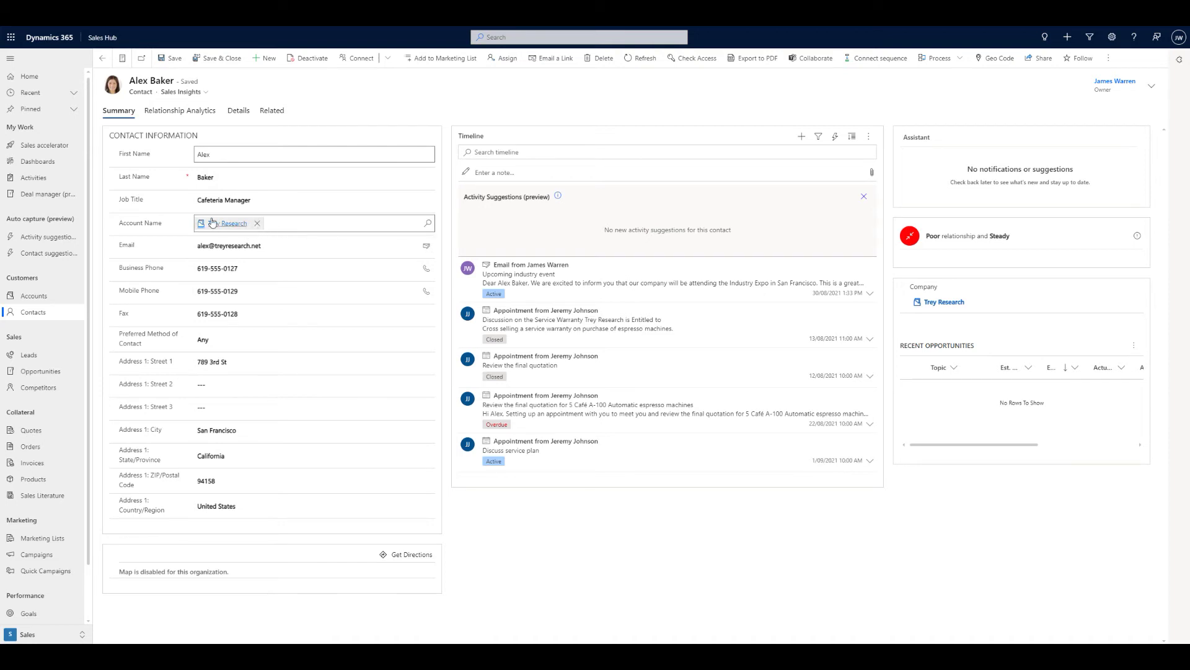
left_click(428, 226)
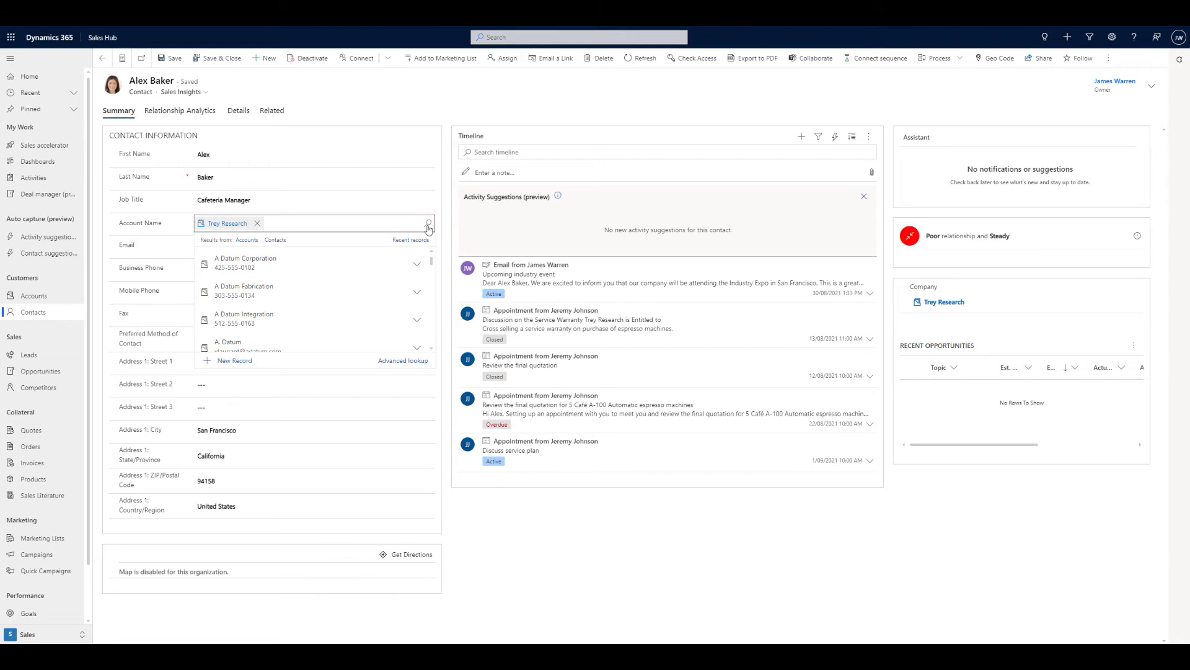
left_click(150, 246)
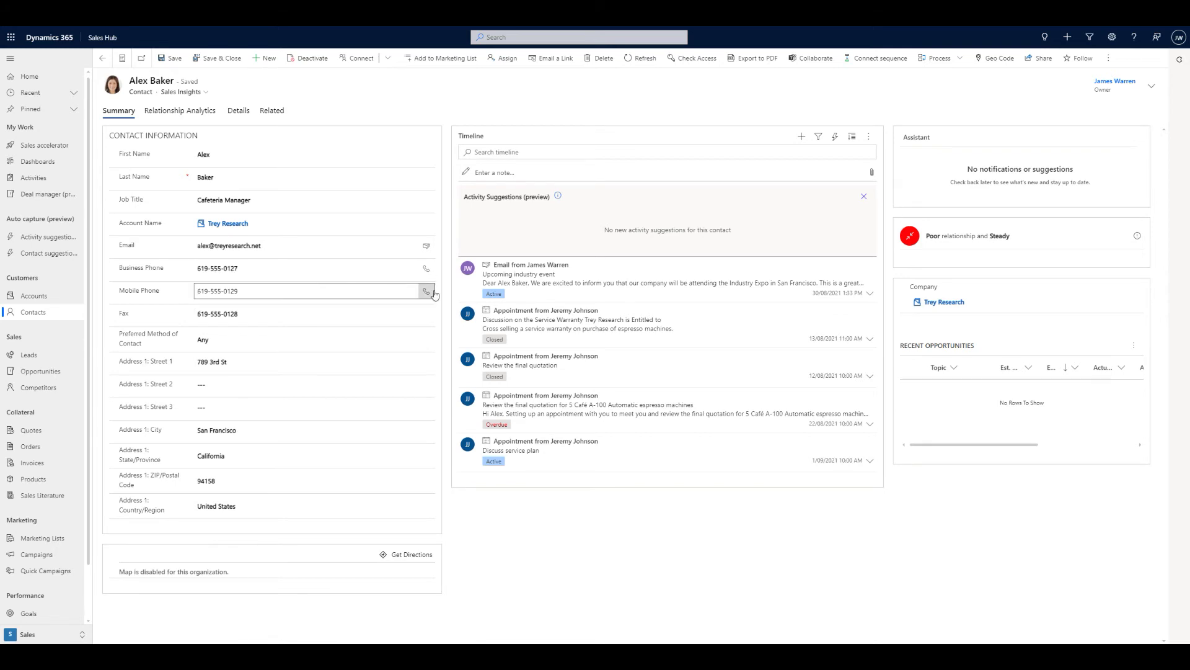
left_click(282, 339)
left_click(281, 339)
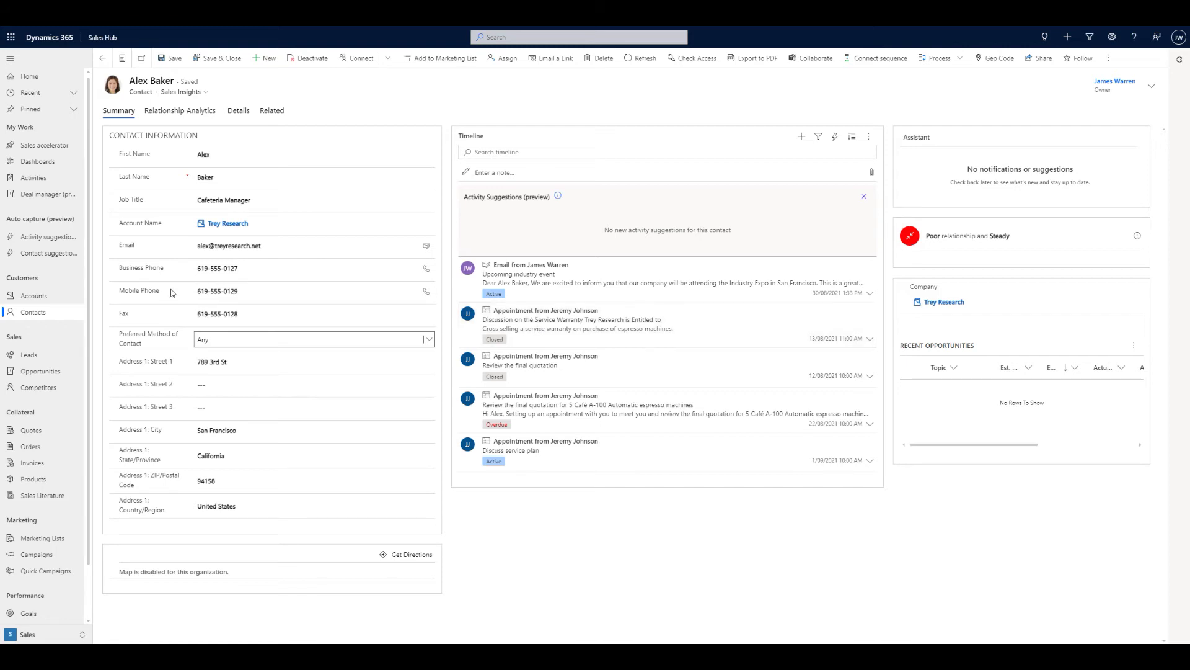
Place and end a Teams call to the contact's mobile phone, and dismiss the timeline's activity suggestions
left_click(427, 292)
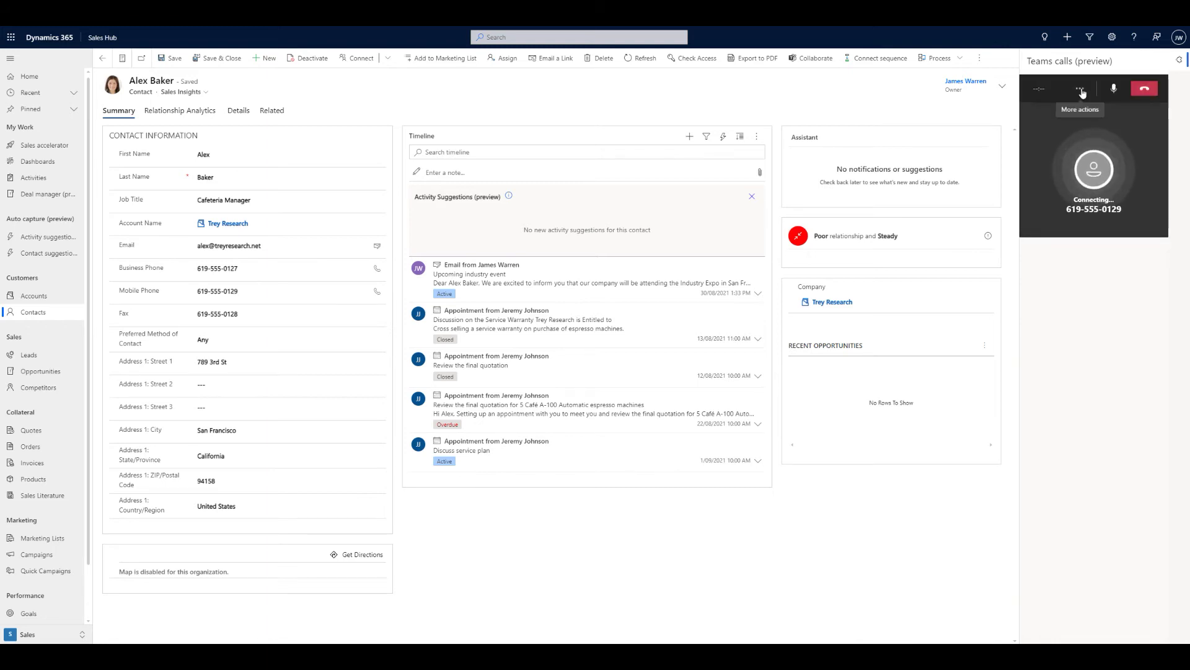
left_click(1144, 92)
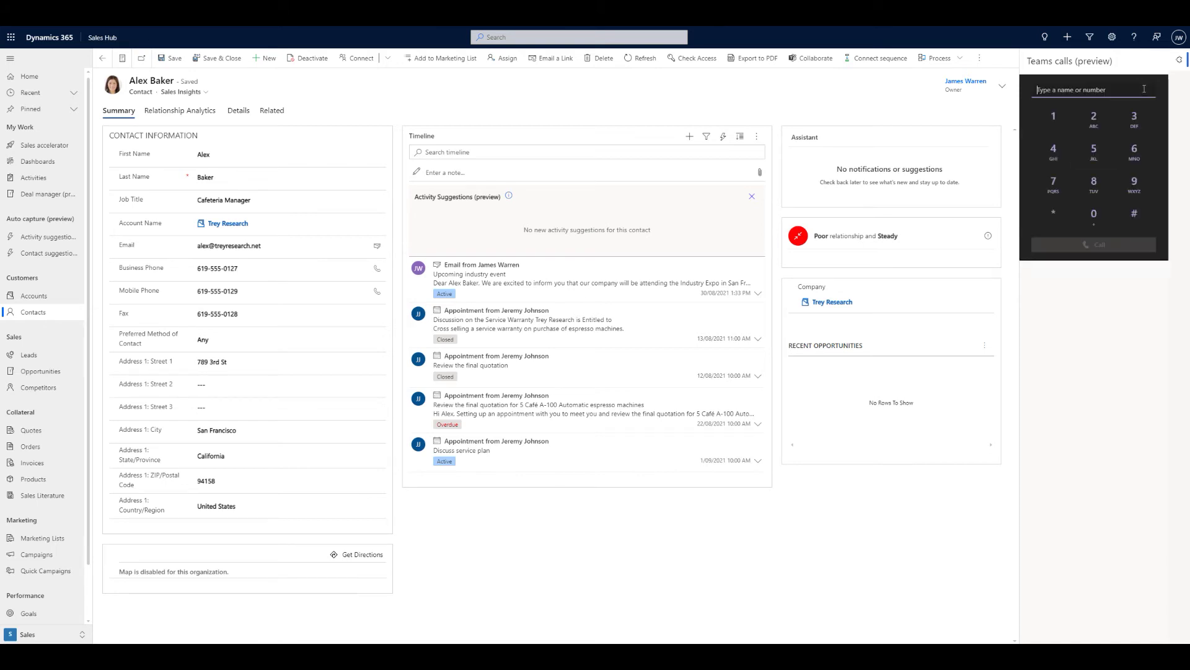
left_click(1144, 88)
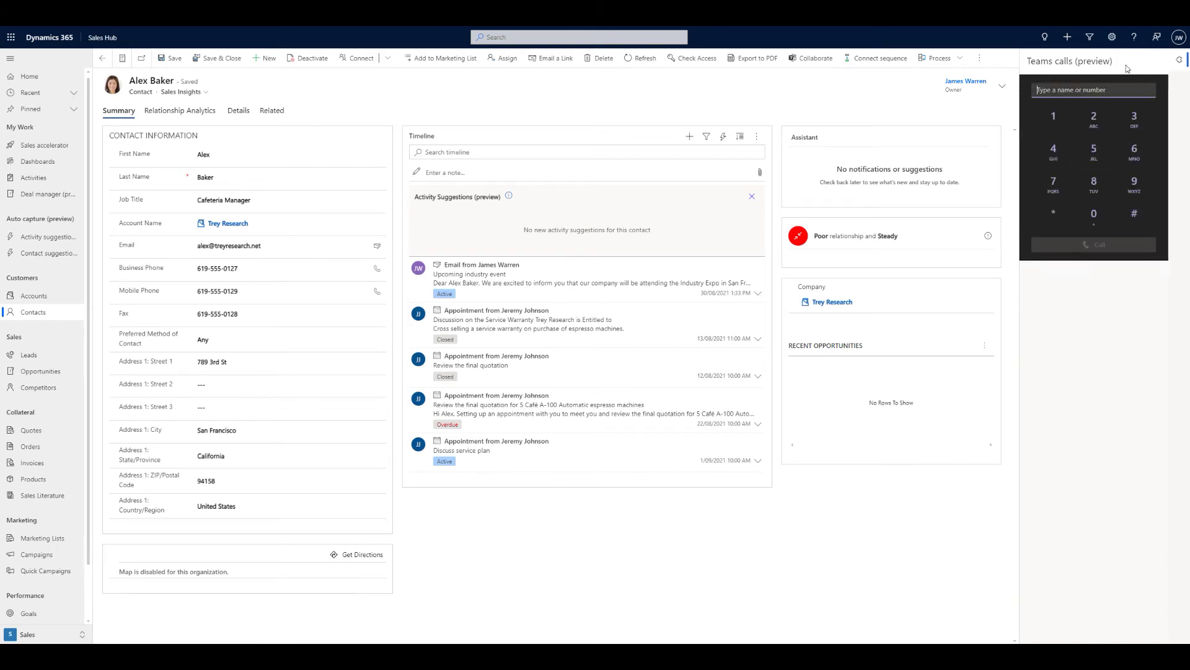
left_click(1180, 62)
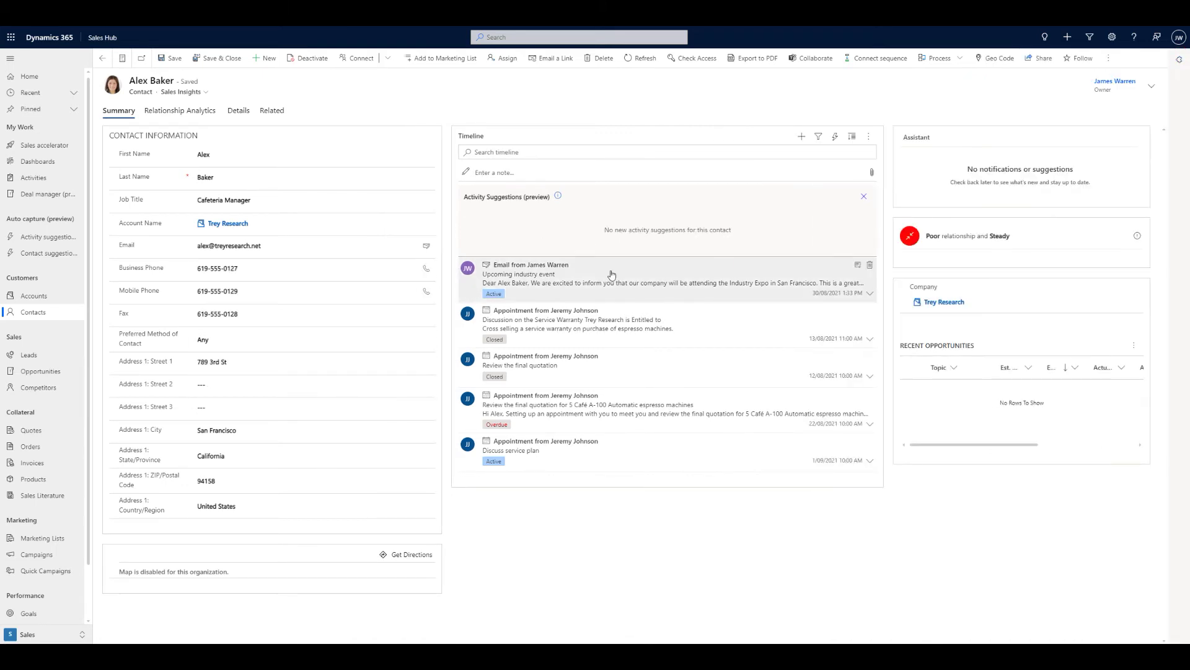
left_click(864, 196)
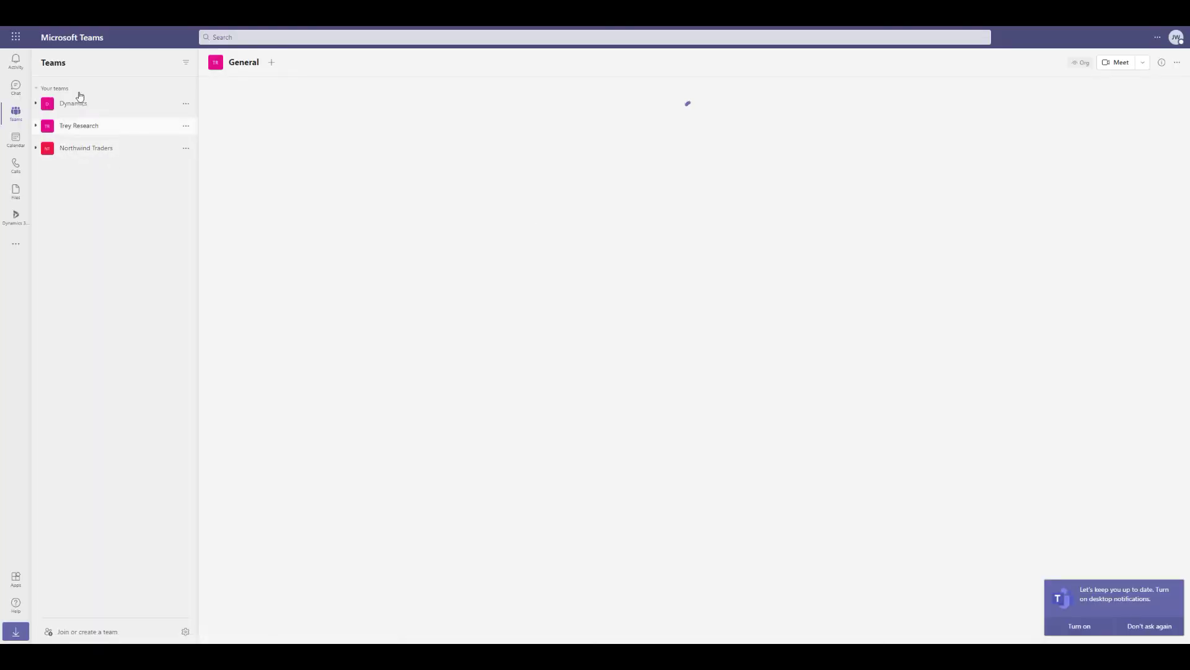
In Microsoft Teams, open the 18 Airpot Coffee Makers opportunity tab in the Northwind Traders team's General channel with its conversation shown
left_click(73, 151)
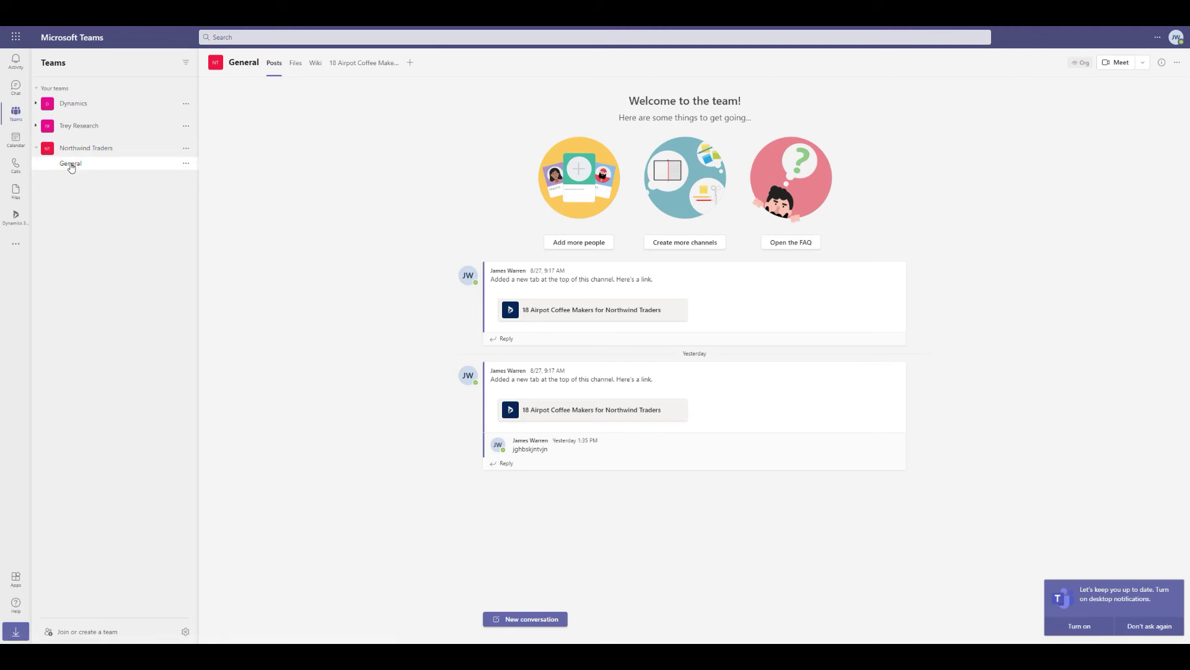
left_click(351, 64)
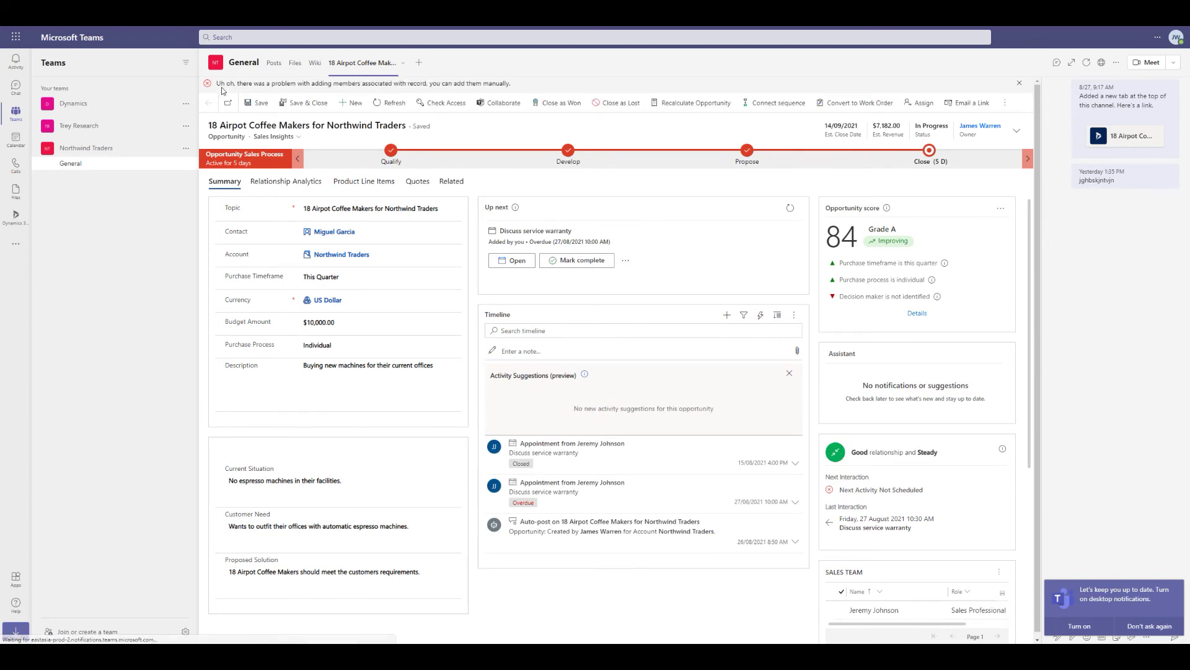
left_click(1057, 64)
left_click(1057, 65)
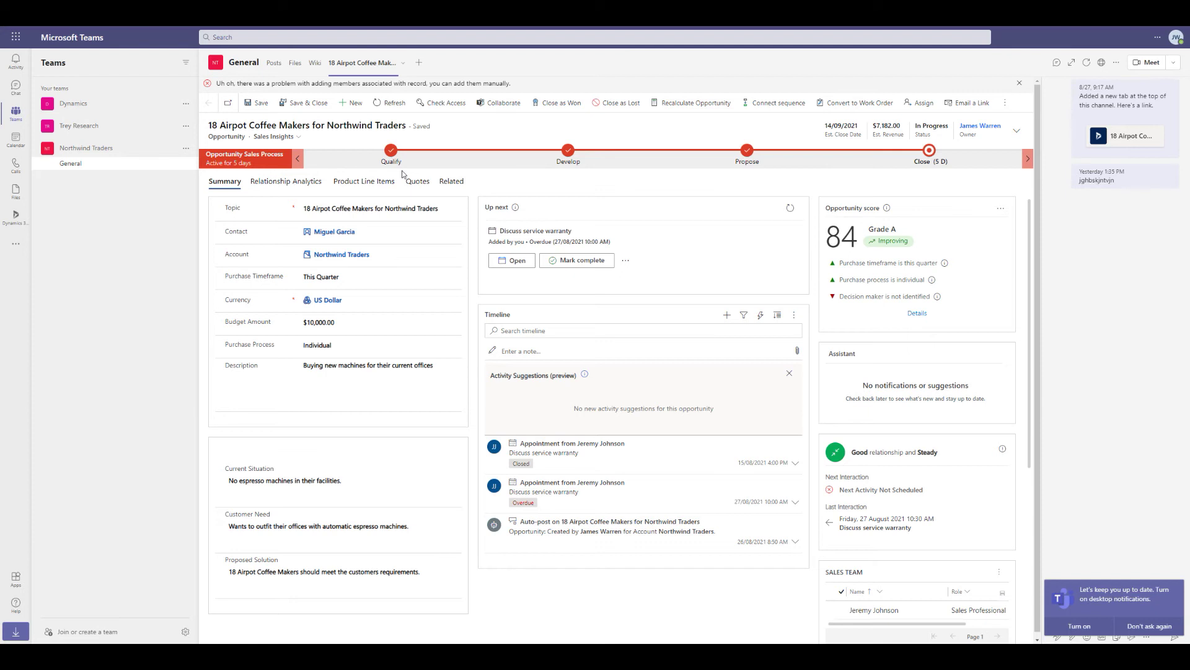
Decline the desktop notifications prompt and dismiss the activity suggestions in the opportunity's timeline
left_click(1134, 631)
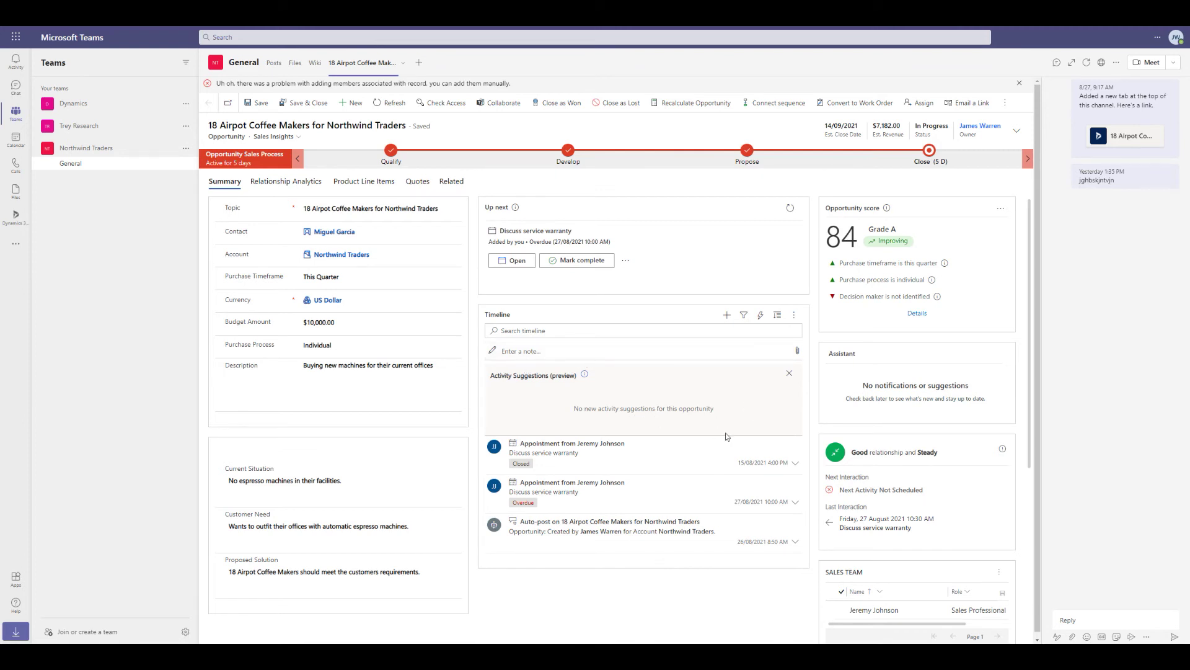
scroll(675, 454, "down", 1)
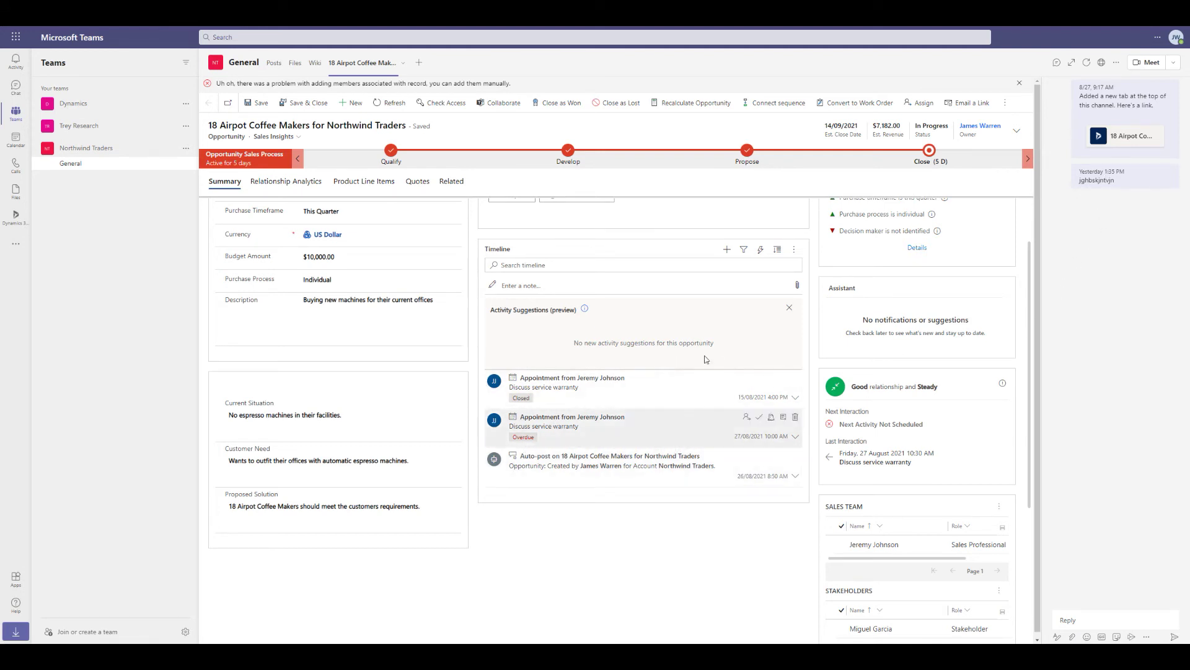
left_click(790, 307)
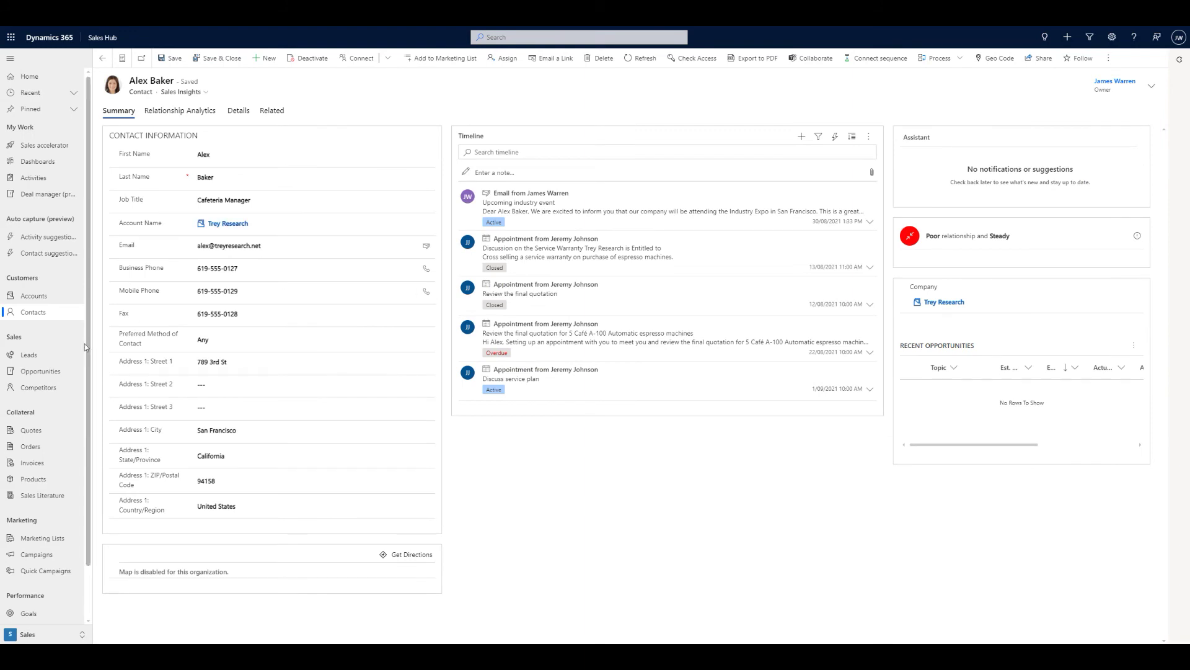
In Dynamics 365 Sales Hub, open the lead for 10 Airpot Coffee Makers for Fabrikam and dismiss its activity suggestions
left_click(39, 357)
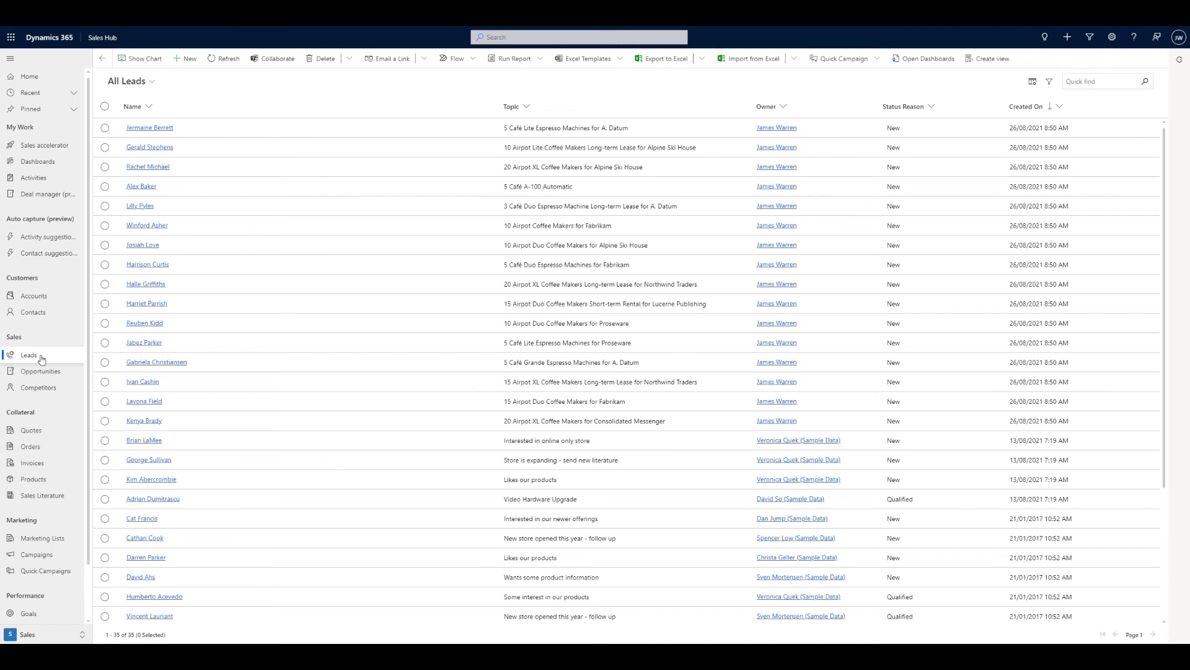
left_click(154, 227)
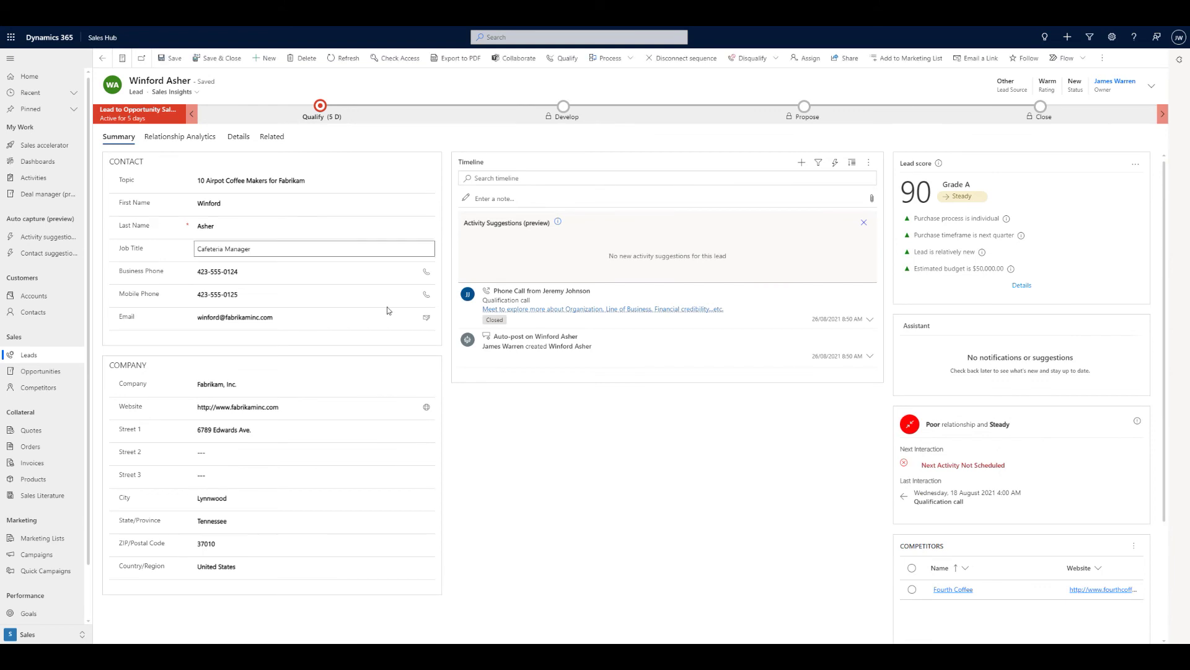
left_click(866, 224)
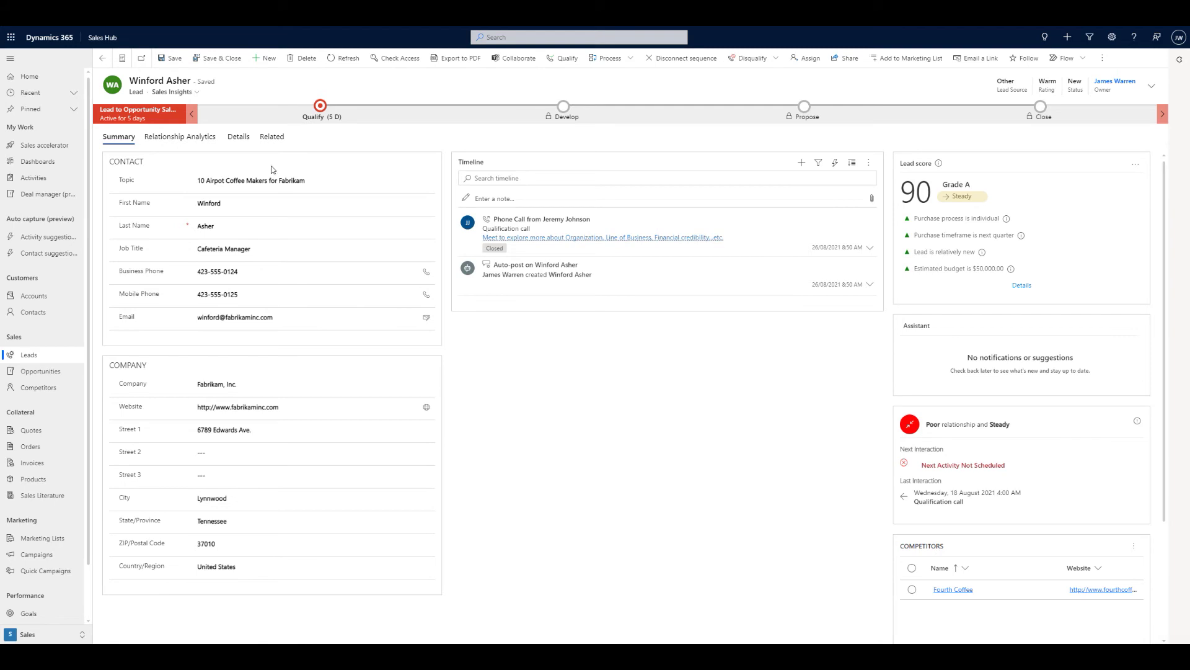
Compare the My Open Leads Scored and My Open Leads by Relationship views of the leads list, returning to the scored view
left_click(36, 357)
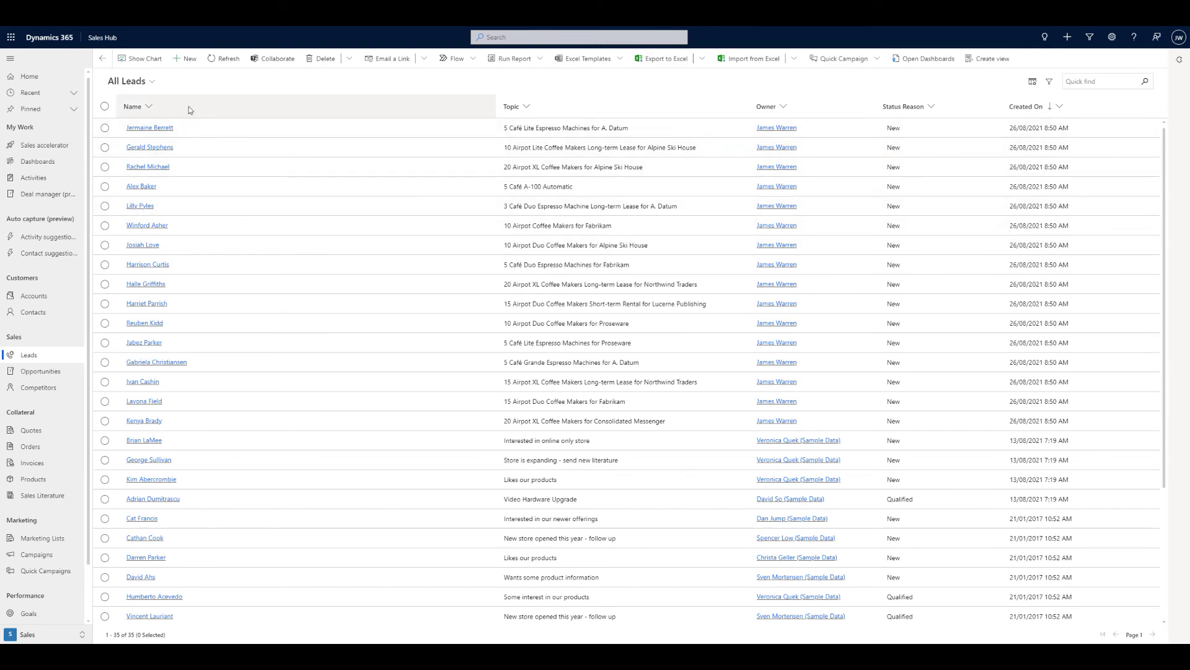
left_click(130, 82)
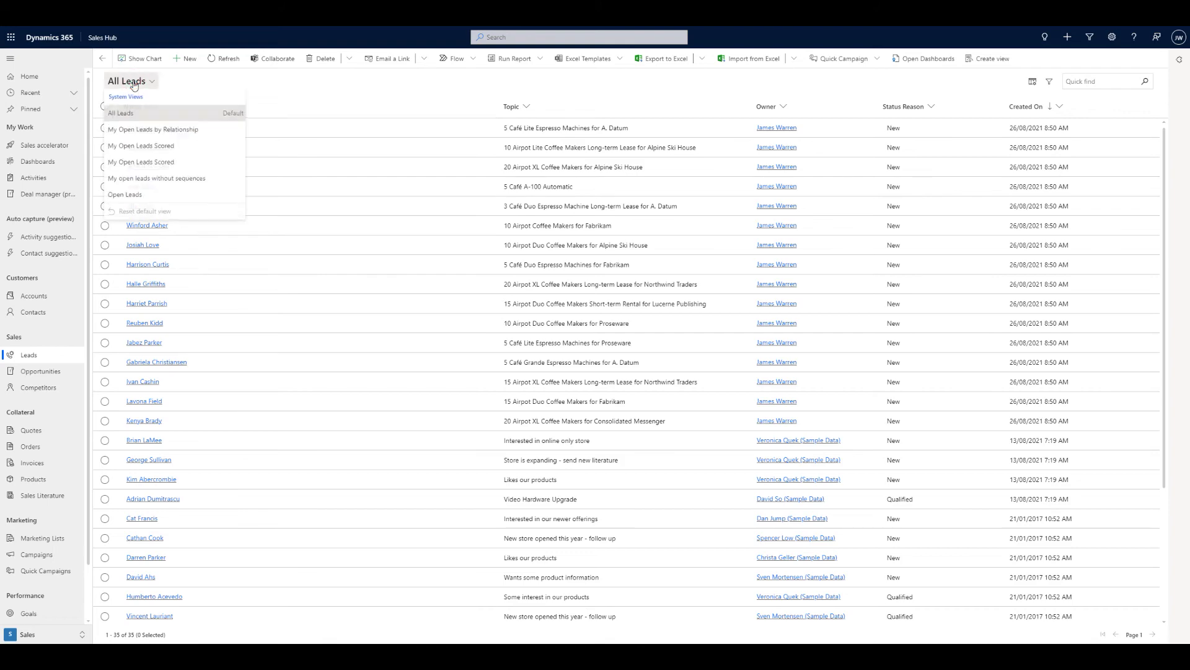
left_click(177, 151)
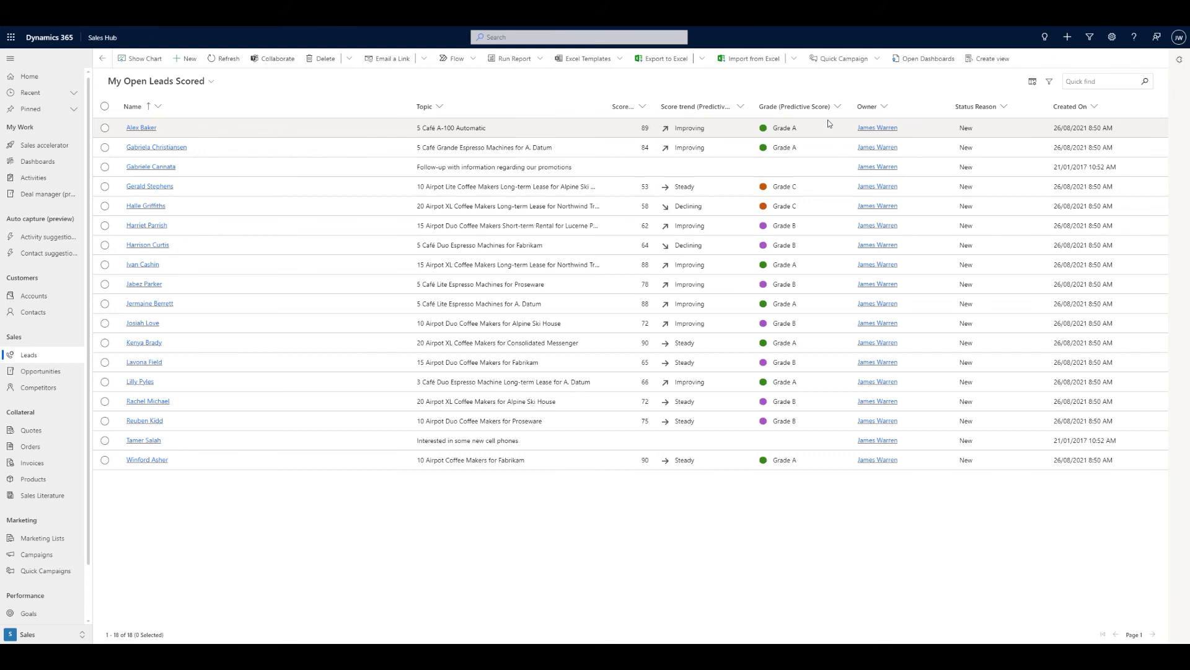
left_click(192, 83)
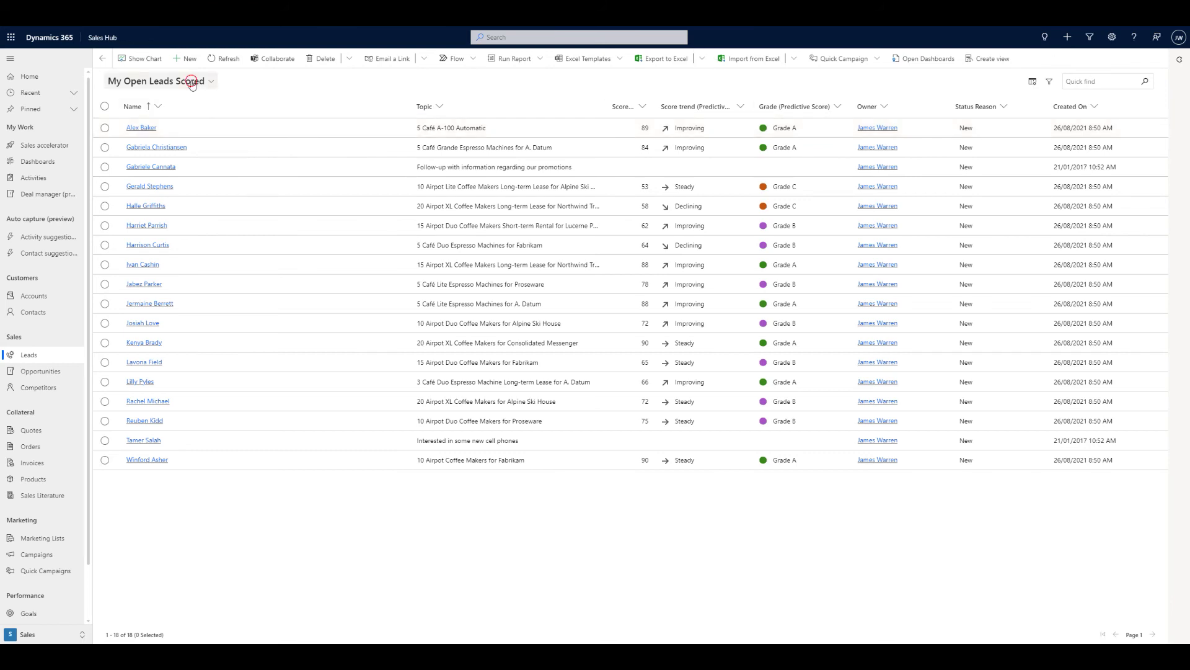
left_click(166, 126)
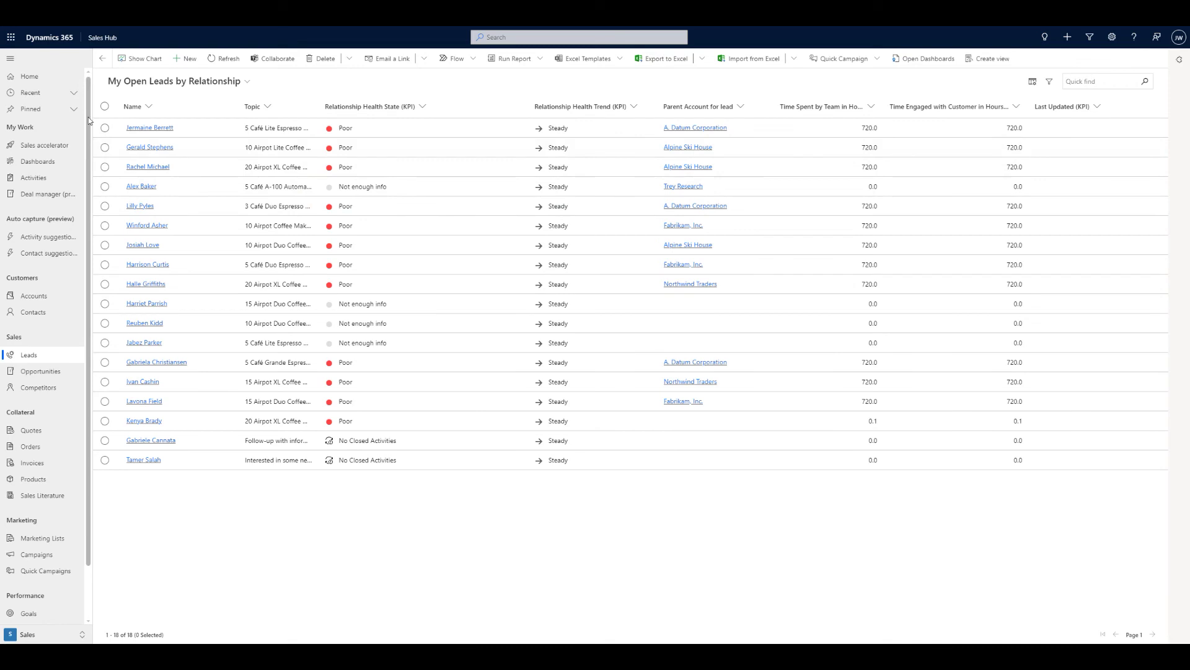
left_click(164, 81)
left_click(161, 148)
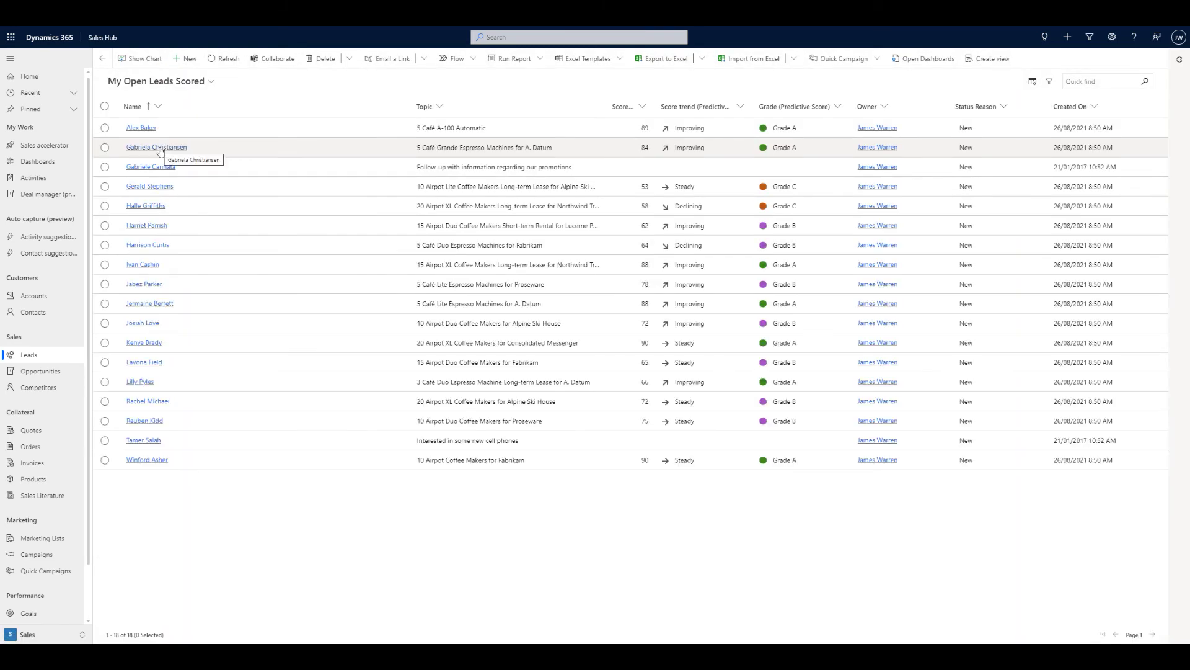
left_click(180, 88)
Open the Open Opportunities list and look through its available system views without switching
left_click(40, 371)
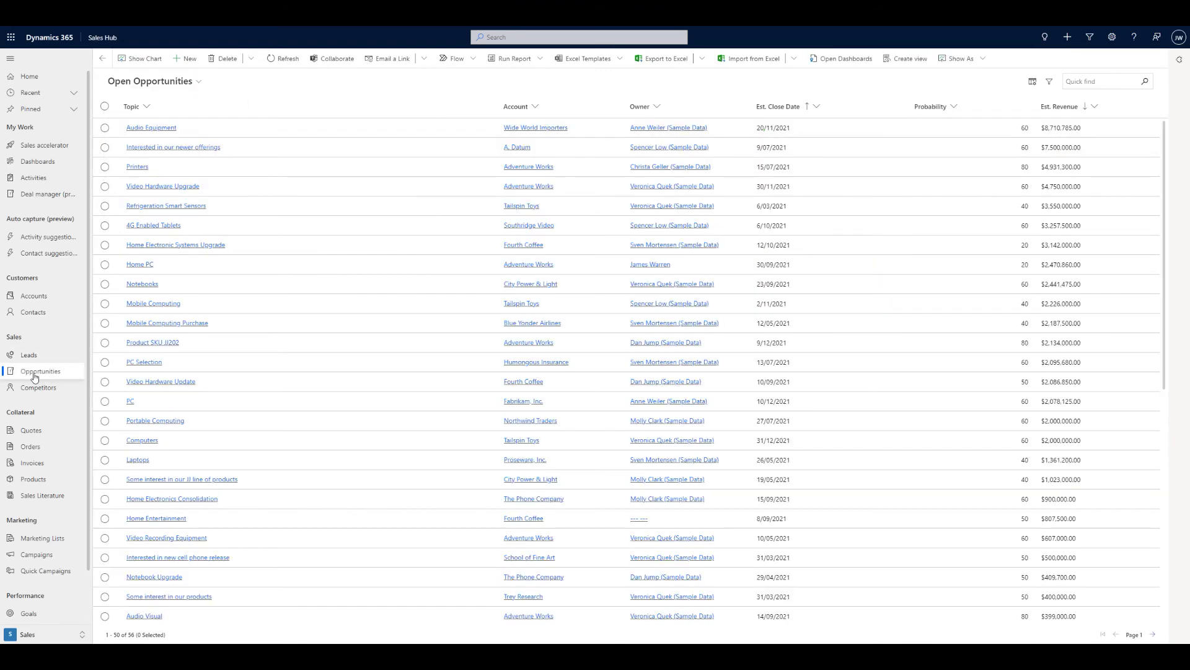
left_click(170, 86)
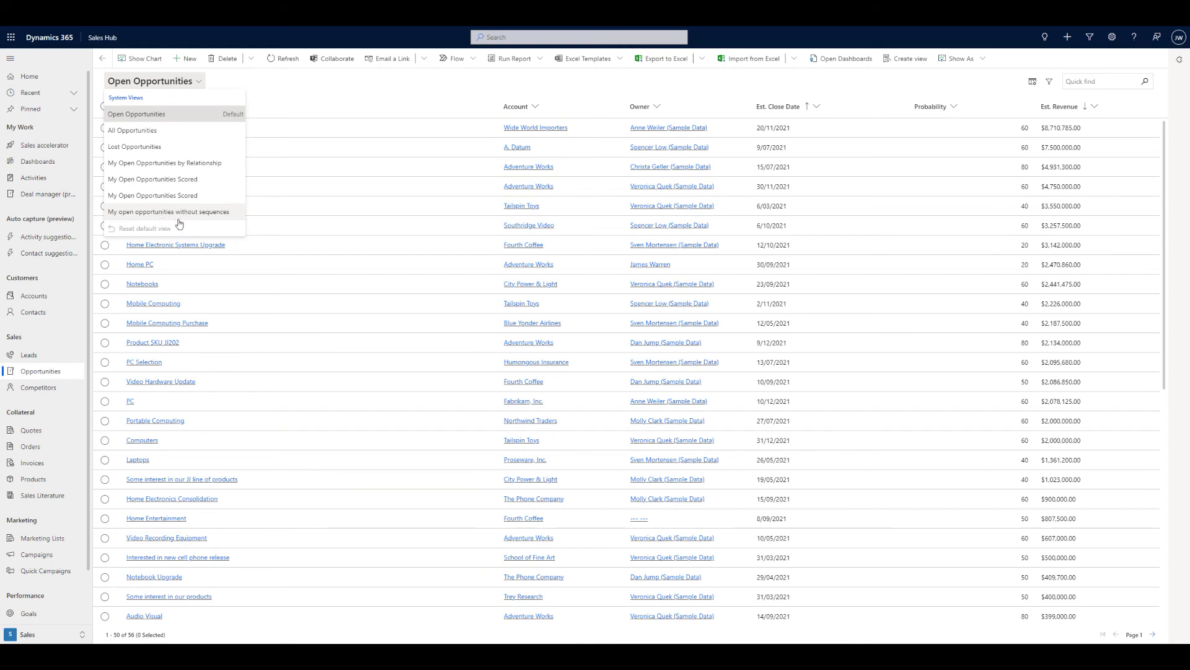
left_click(280, 94)
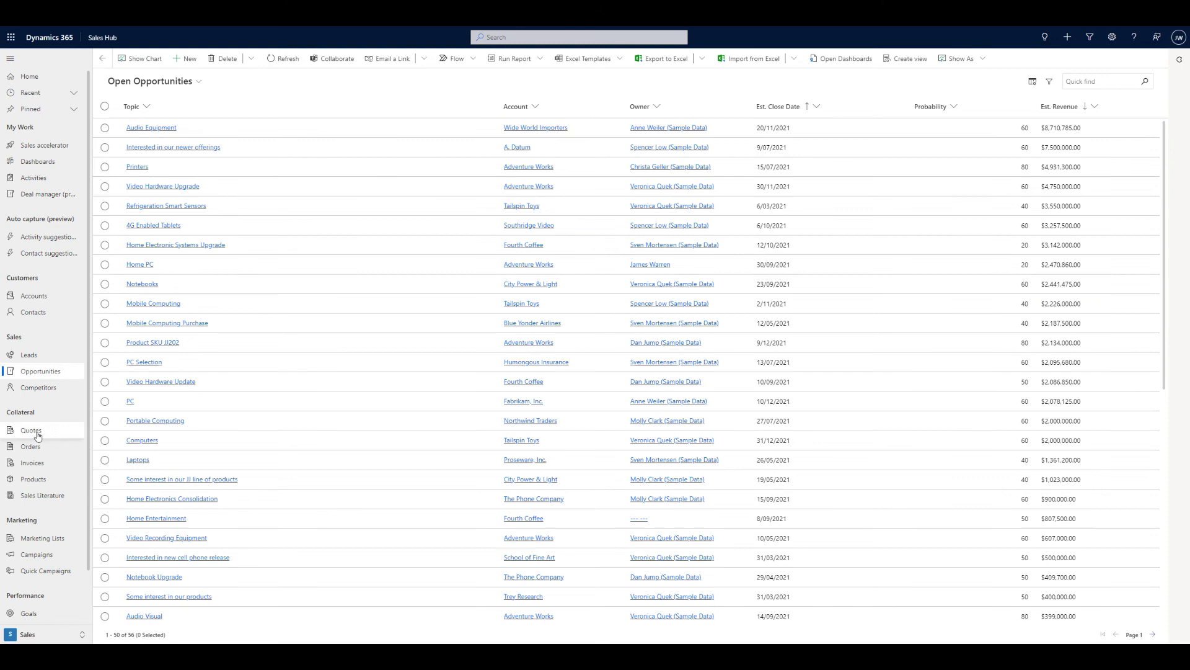
Open the Audio Equipment opportunity's product line items and start adding products
left_click(149, 129)
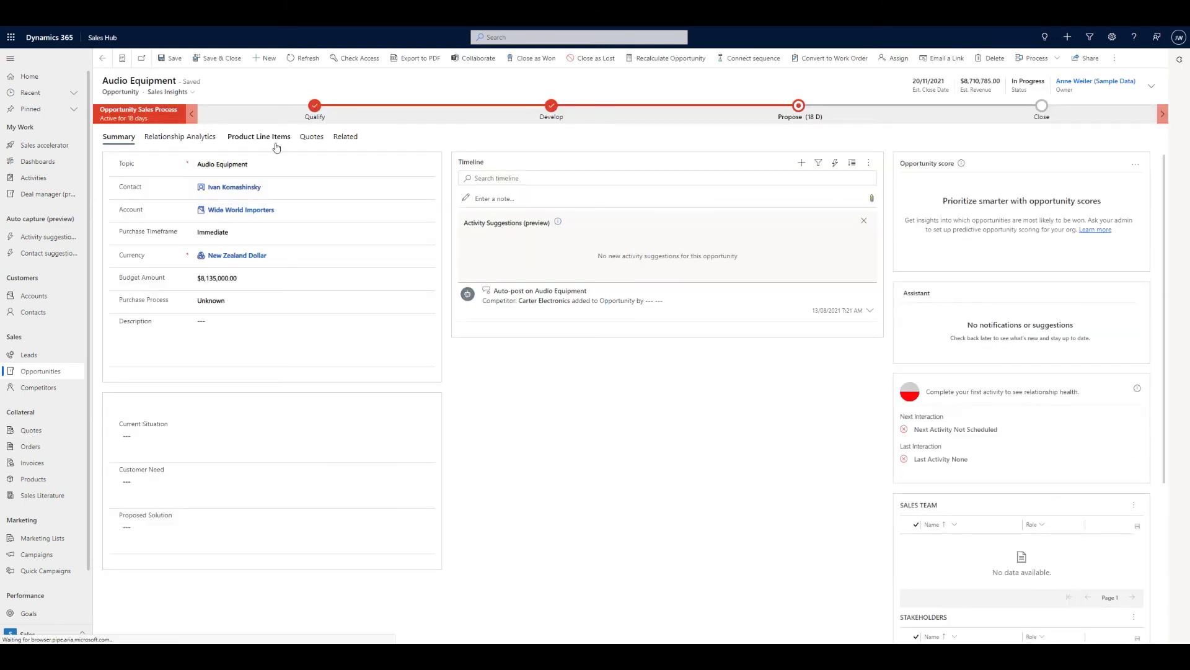
left_click(276, 142)
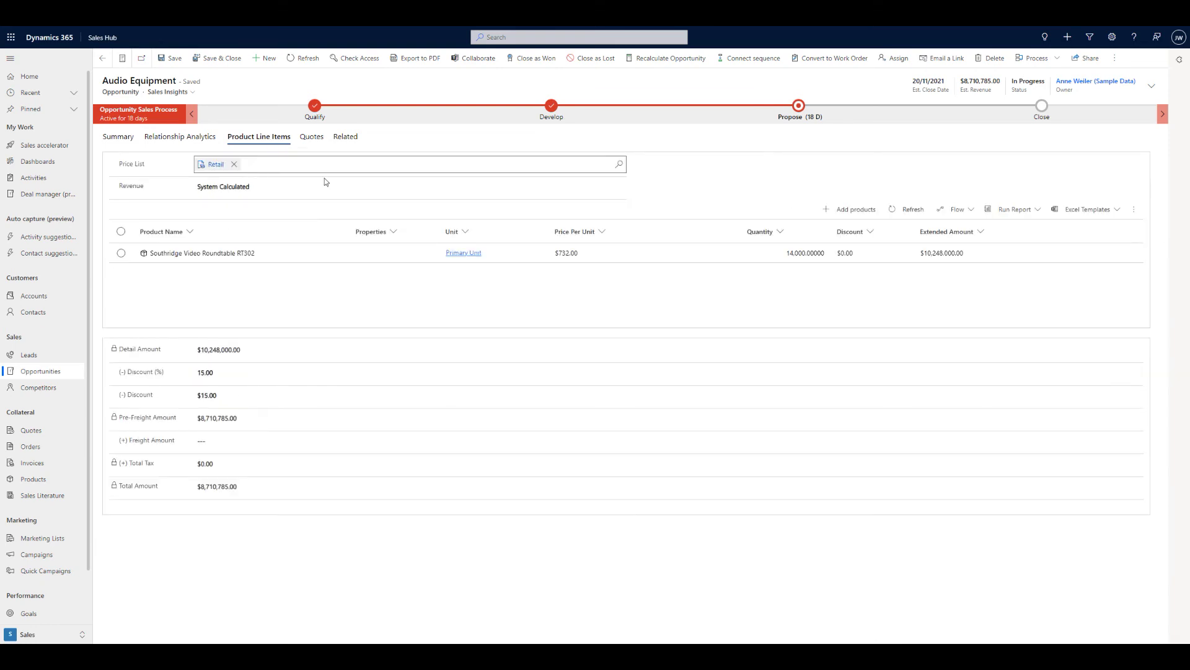
left_click(846, 212)
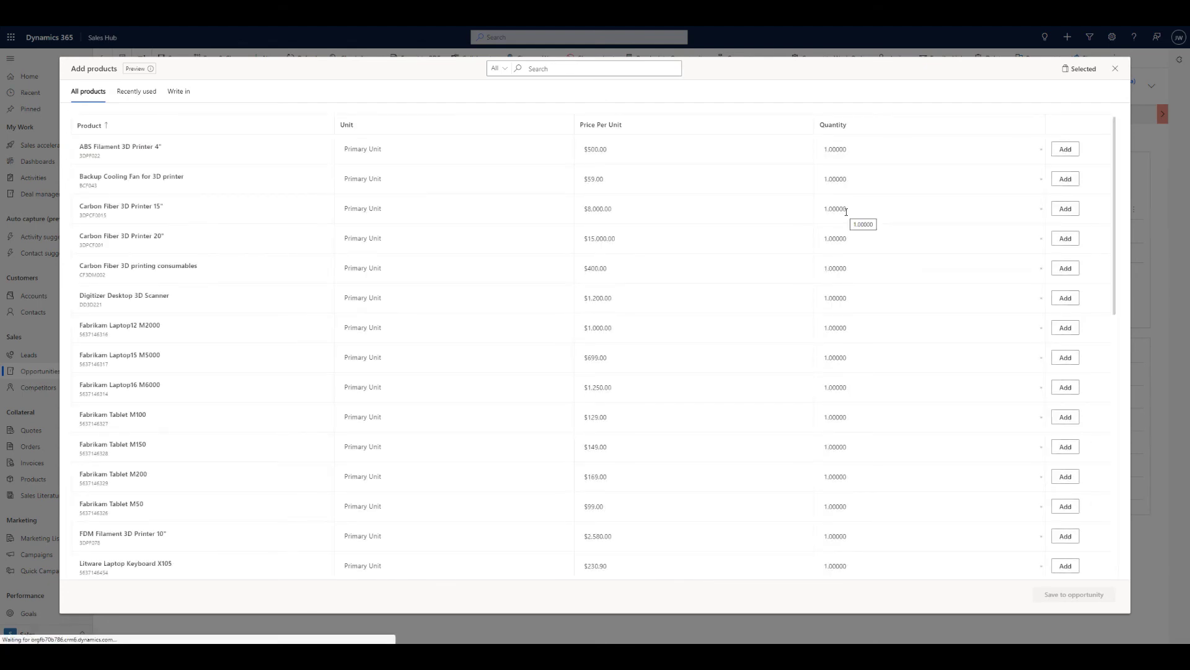
Browse the all, recently used and write-in products, search the products for "dig", and clear the search
scroll(641, 242, "down", 10)
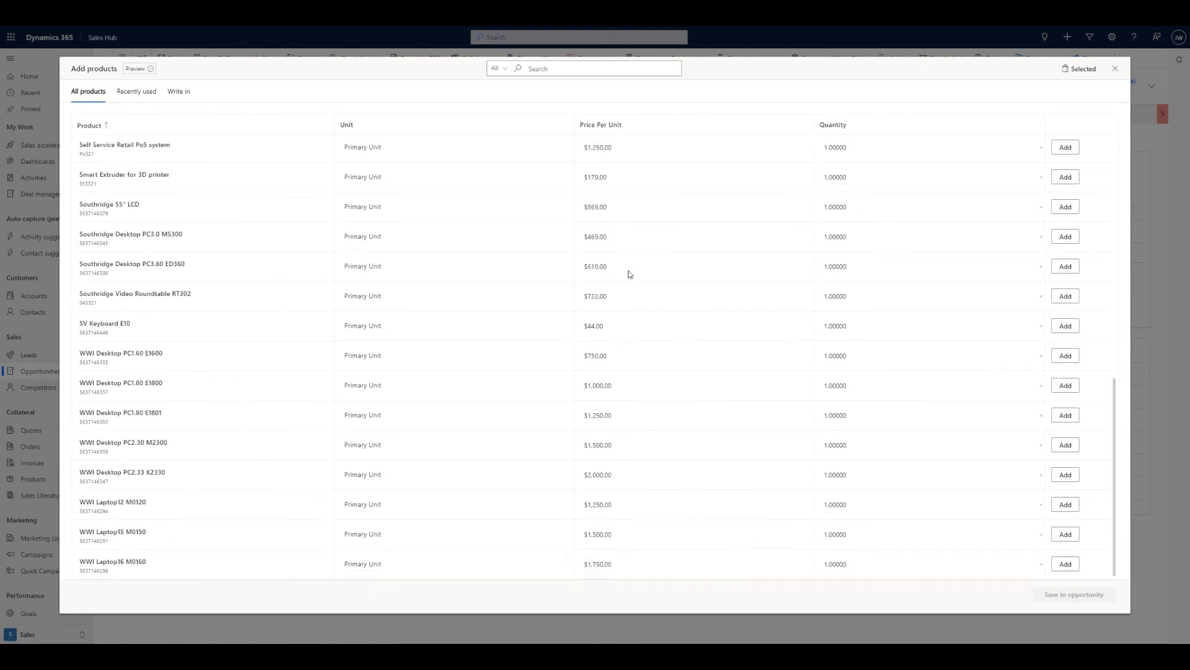
scroll(623, 274, "up", 10)
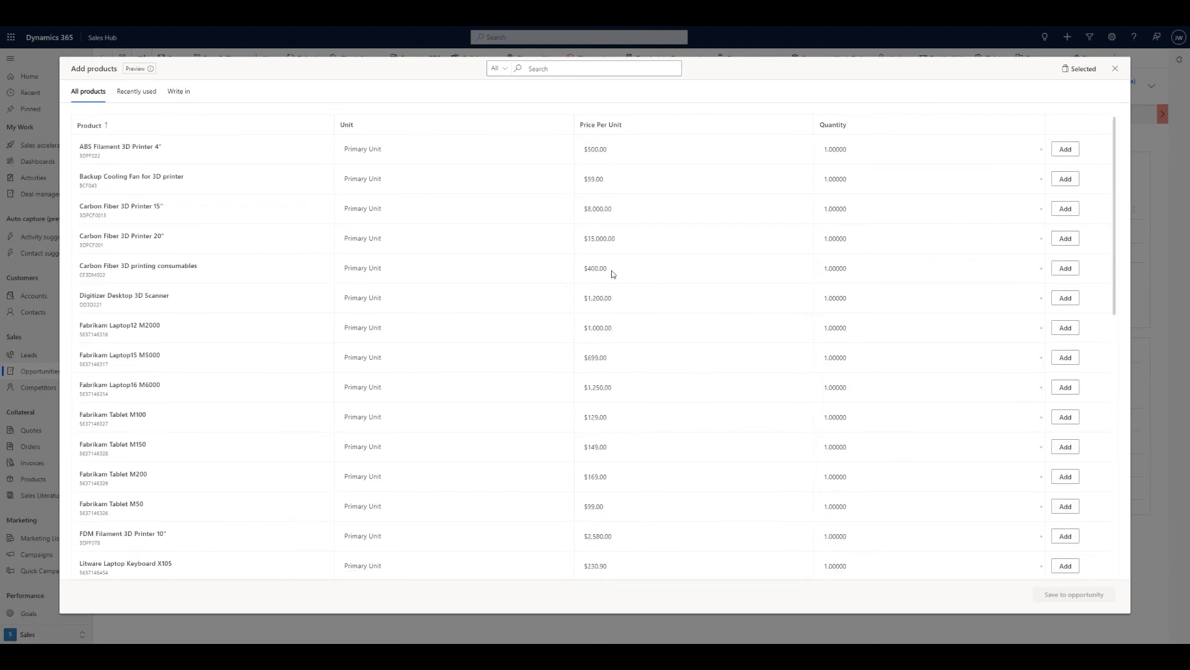
left_click(140, 93)
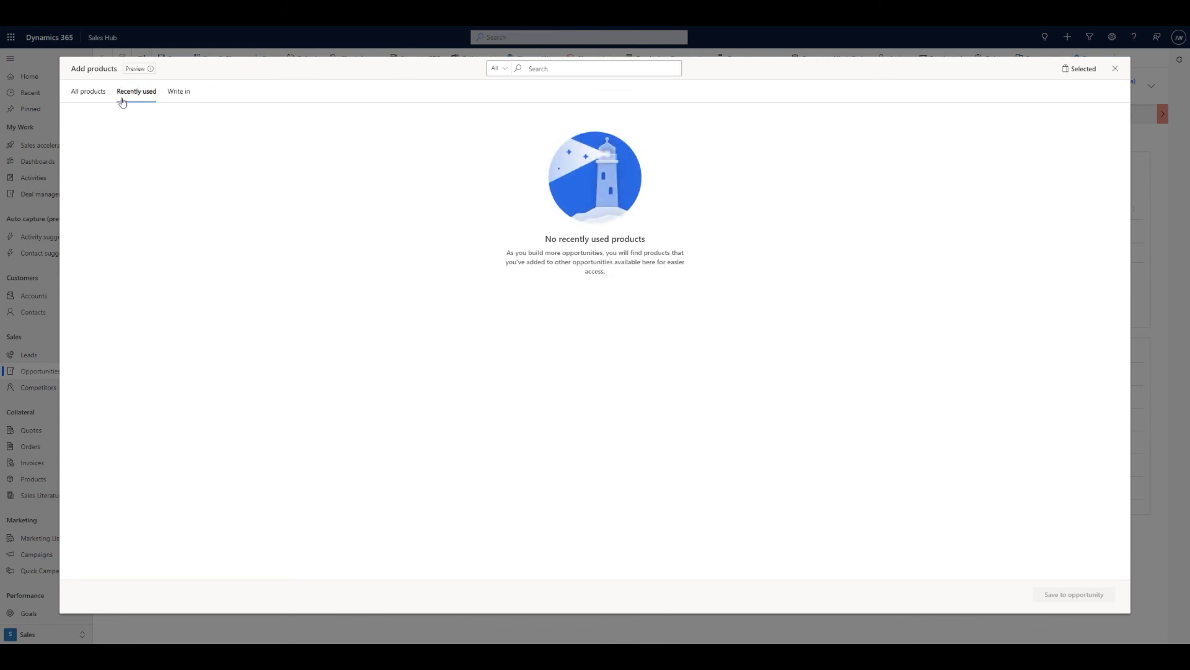
left_click(95, 97)
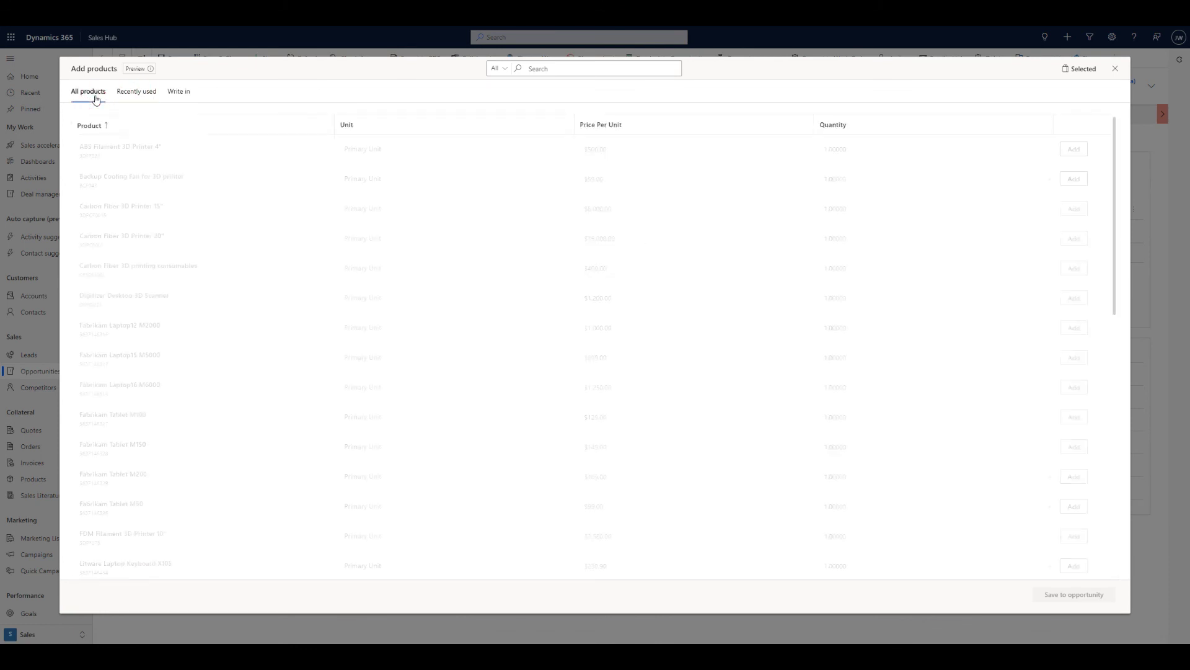
left_click(177, 92)
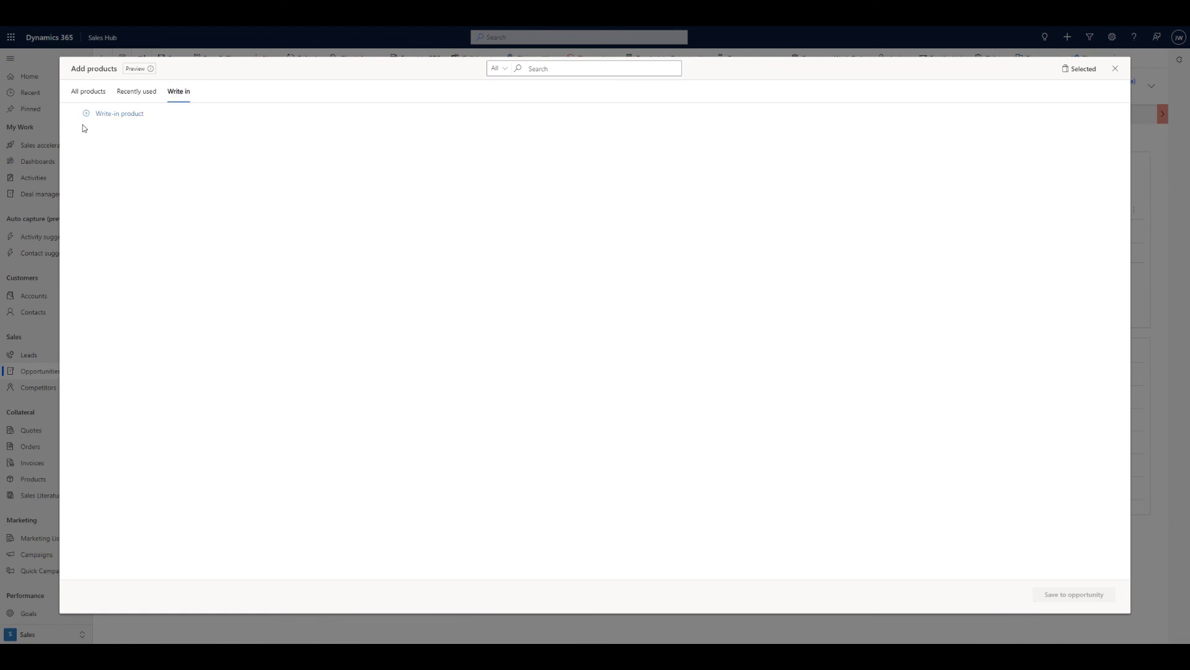
left_click(86, 93)
left_click(533, 68)
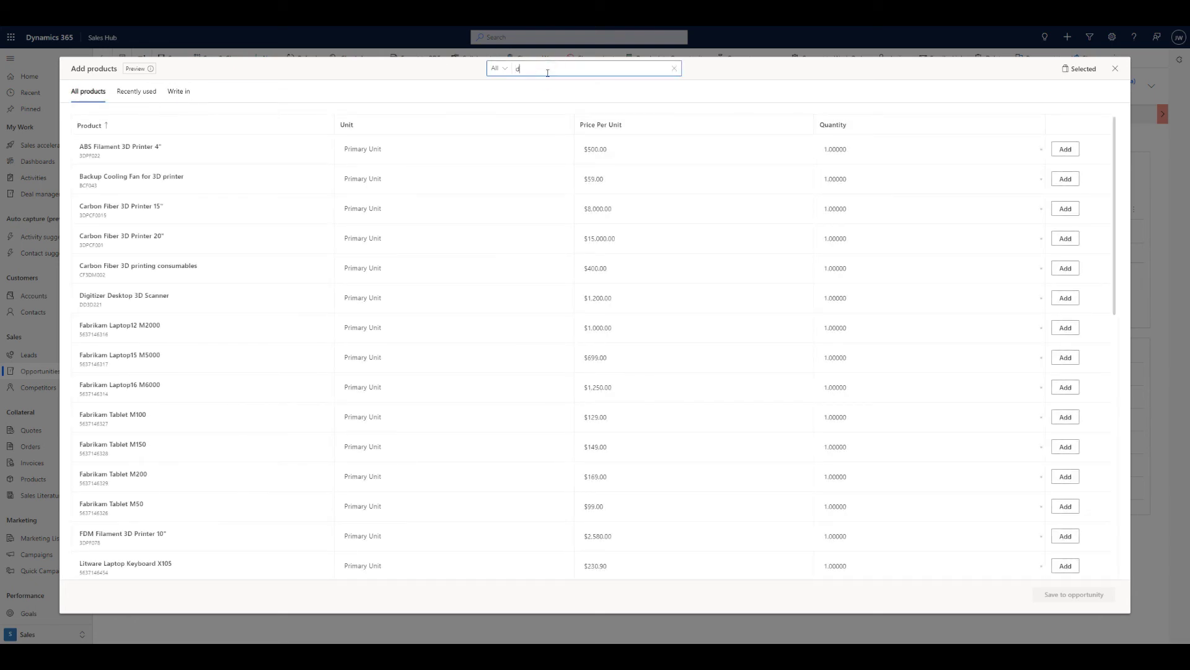
type("dig")
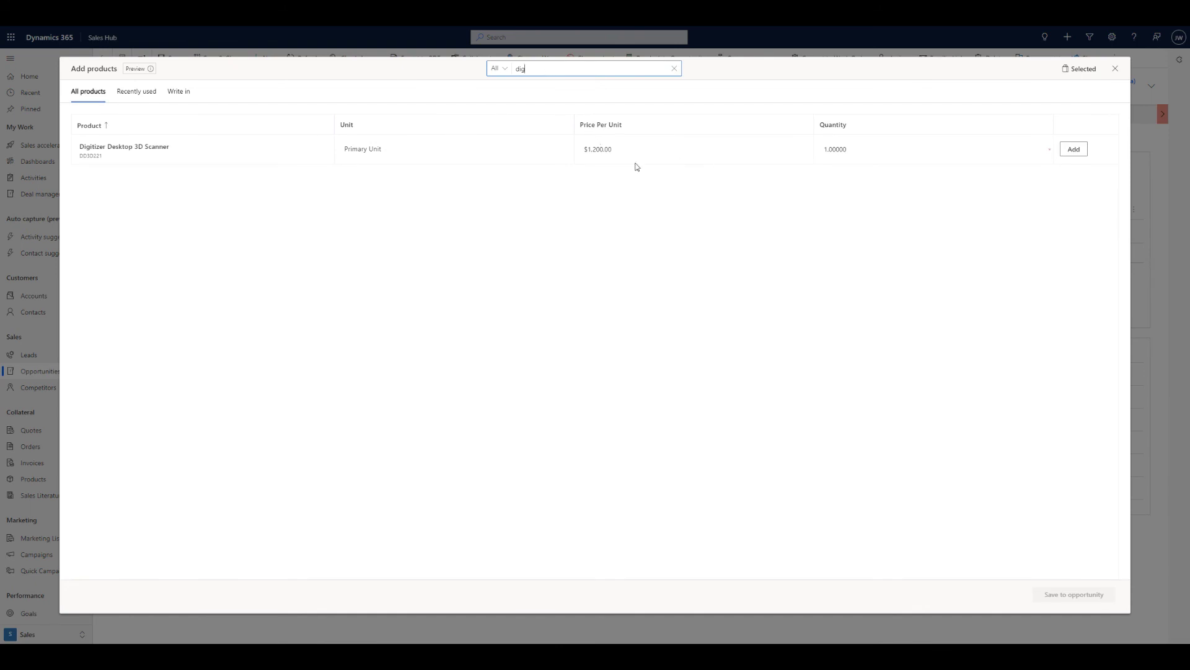
left_click(679, 73)
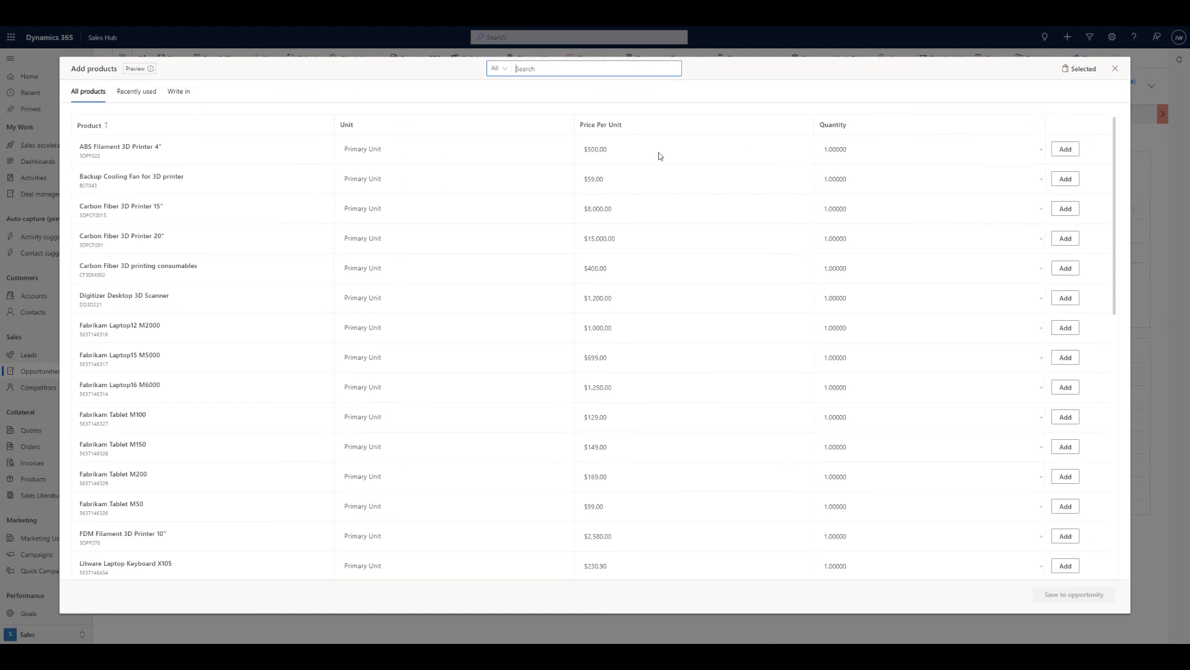
Set the quantity of ABS Filament 3D Printer 4" to 3 and of Carbon Fiber 3D Printer 15" to 5
left_click(862, 150)
type("1")
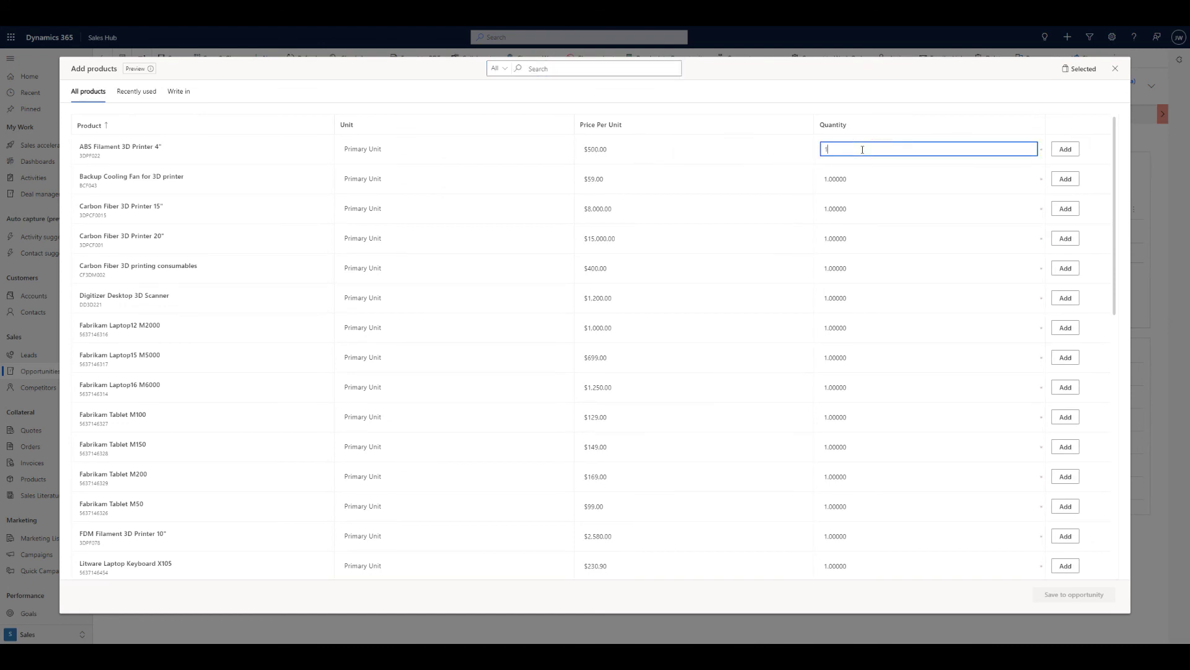
key("BackSpace")
type("3")
left_click(847, 209)
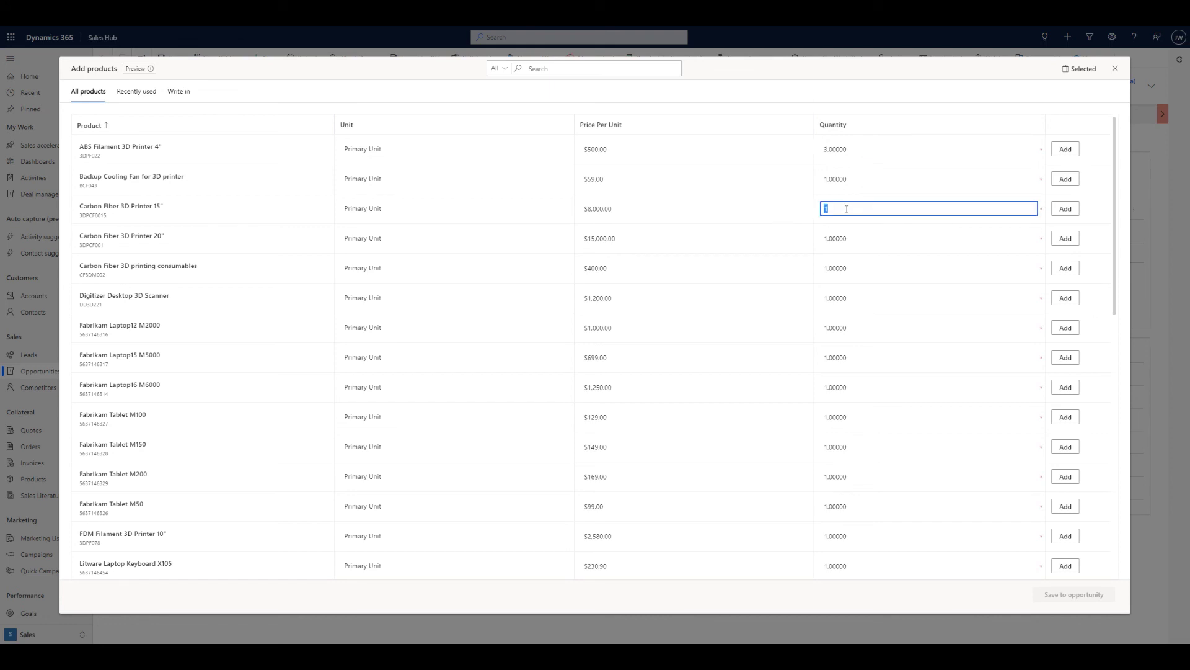
type("5")
left_click(973, 266)
Add ABS Filament 3D Printer 4", Carbon Fiber 3D Printer 15" and Carbon Fiber 3D printing consumables, and save them to the opportunity
left_click(1066, 149)
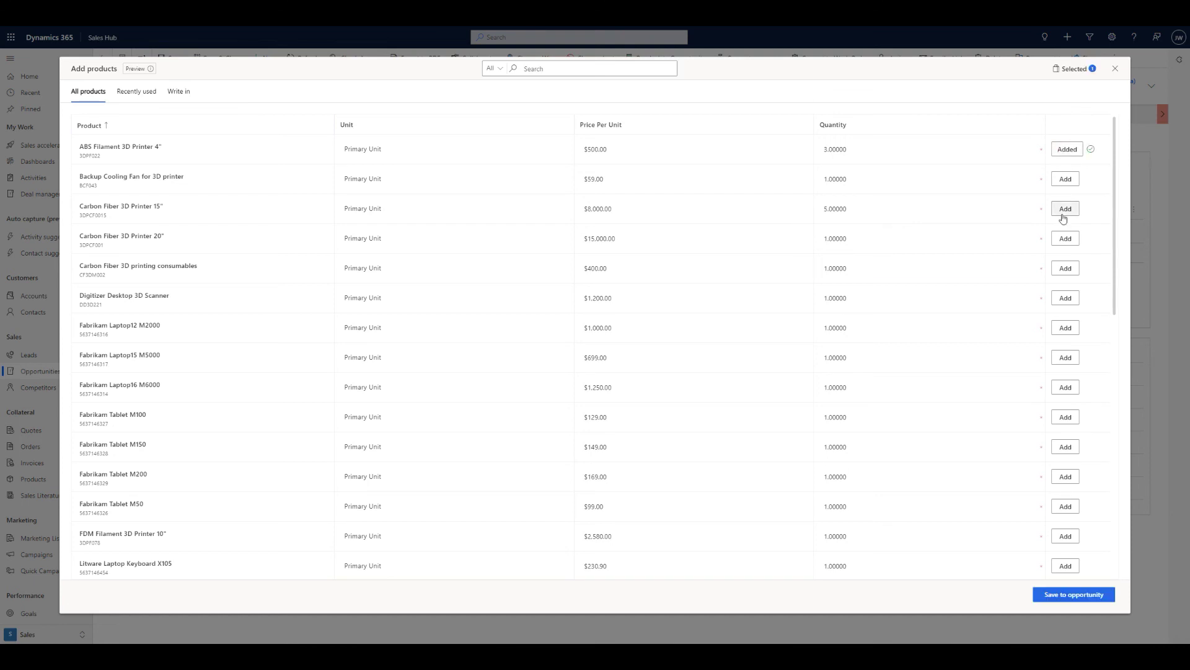
left_click(1064, 211)
left_click(1065, 268)
left_click(1065, 596)
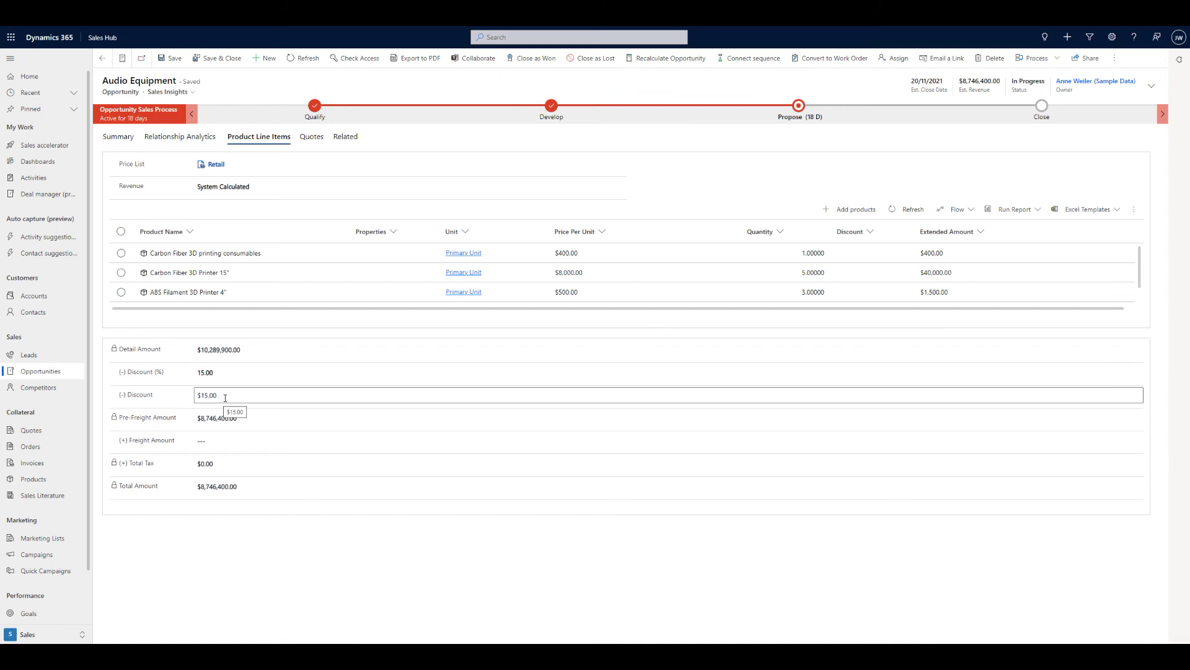
Look at the opportunity's freight amount field, and create a new quote from its quotes list
left_click(229, 439)
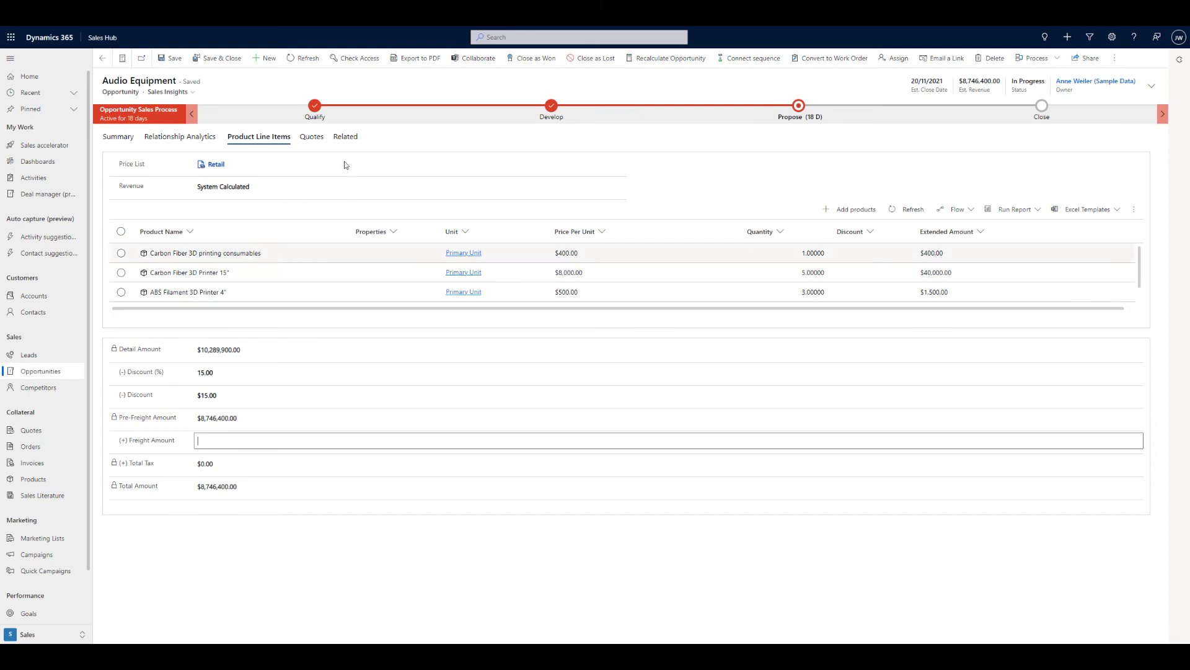
left_click(312, 138)
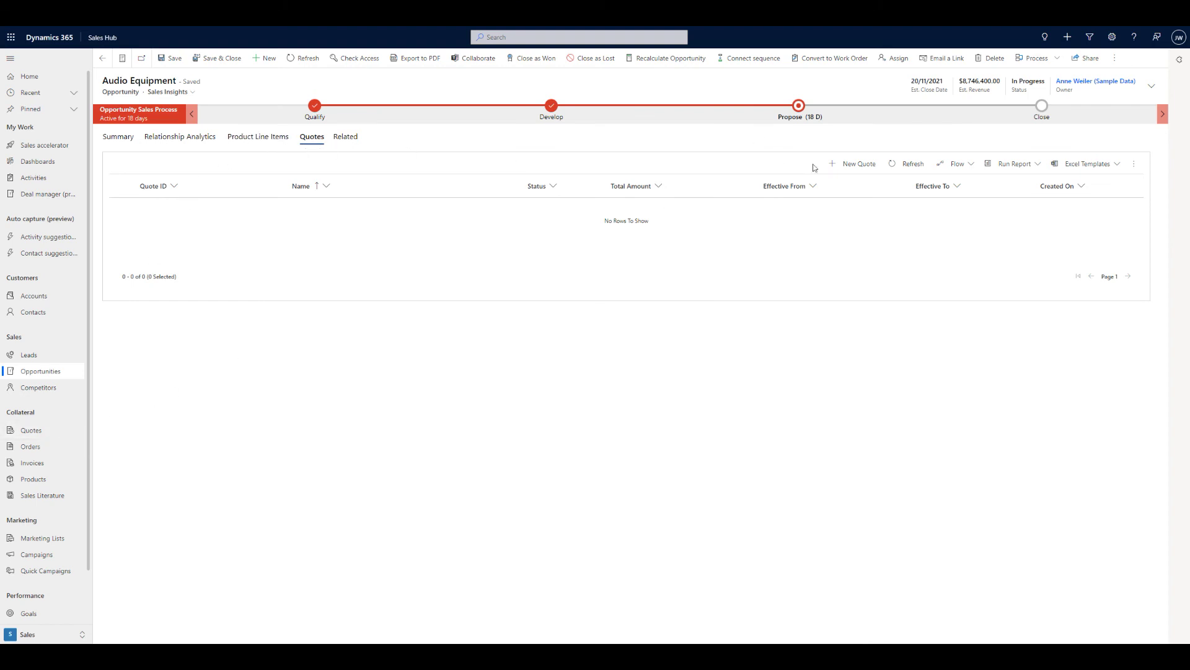
left_click(844, 165)
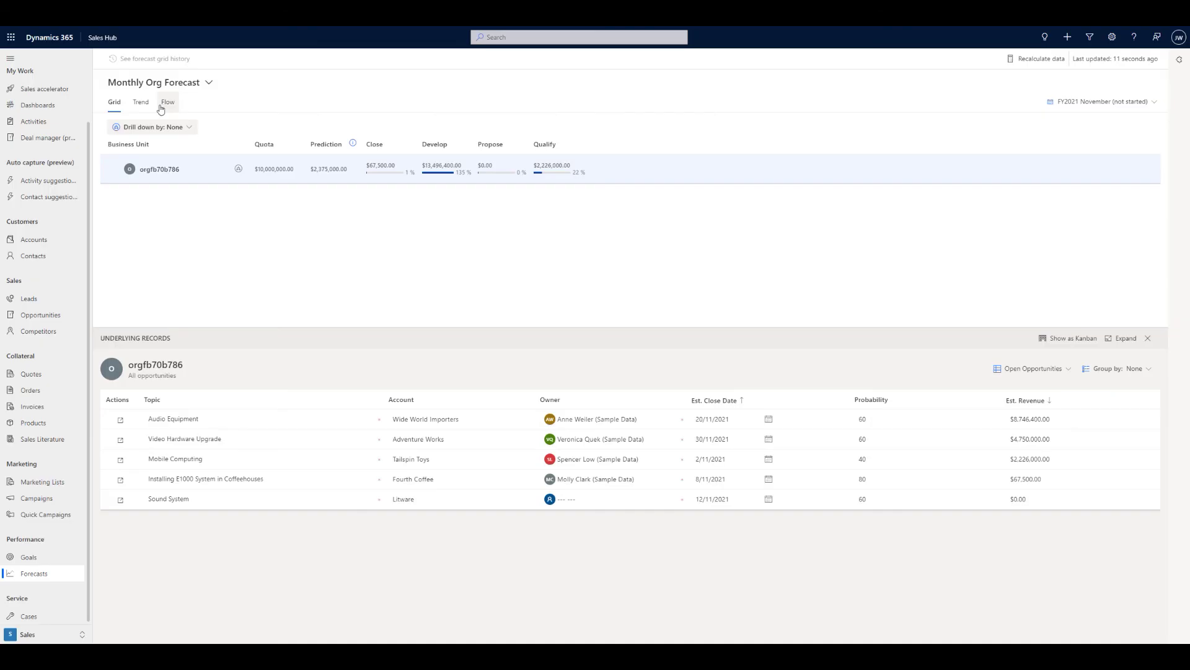
Look at the active cases, and search all records for "coho" to view the full results narrowed to phone calls
left_click(39, 617)
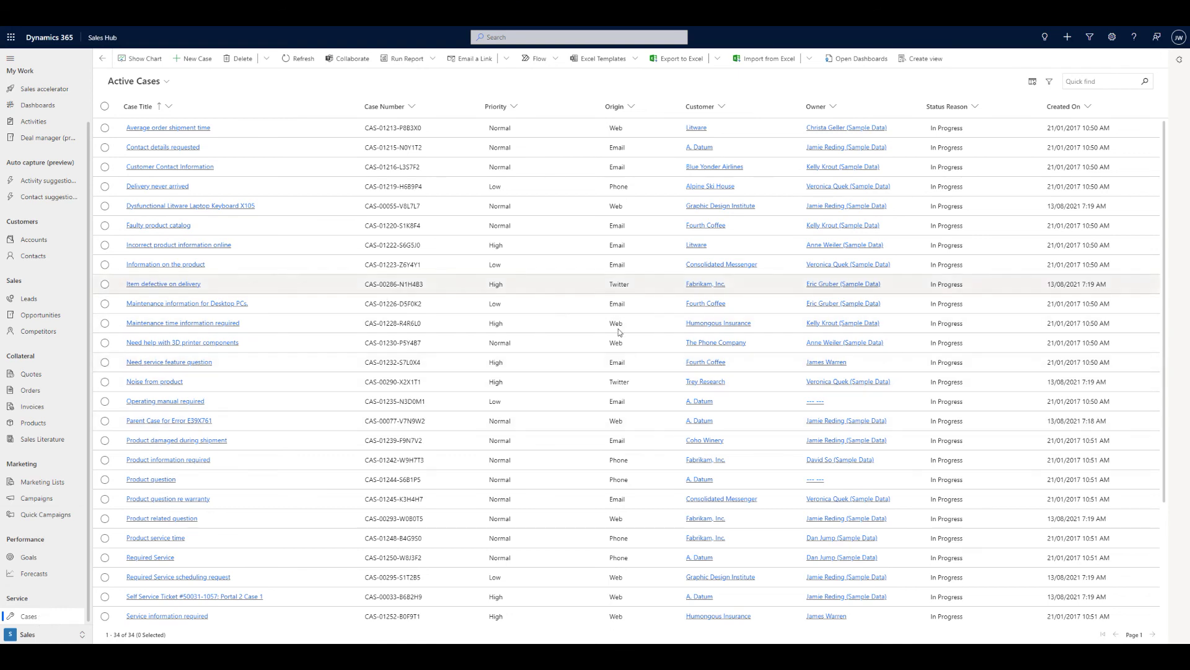
left_click(570, 38)
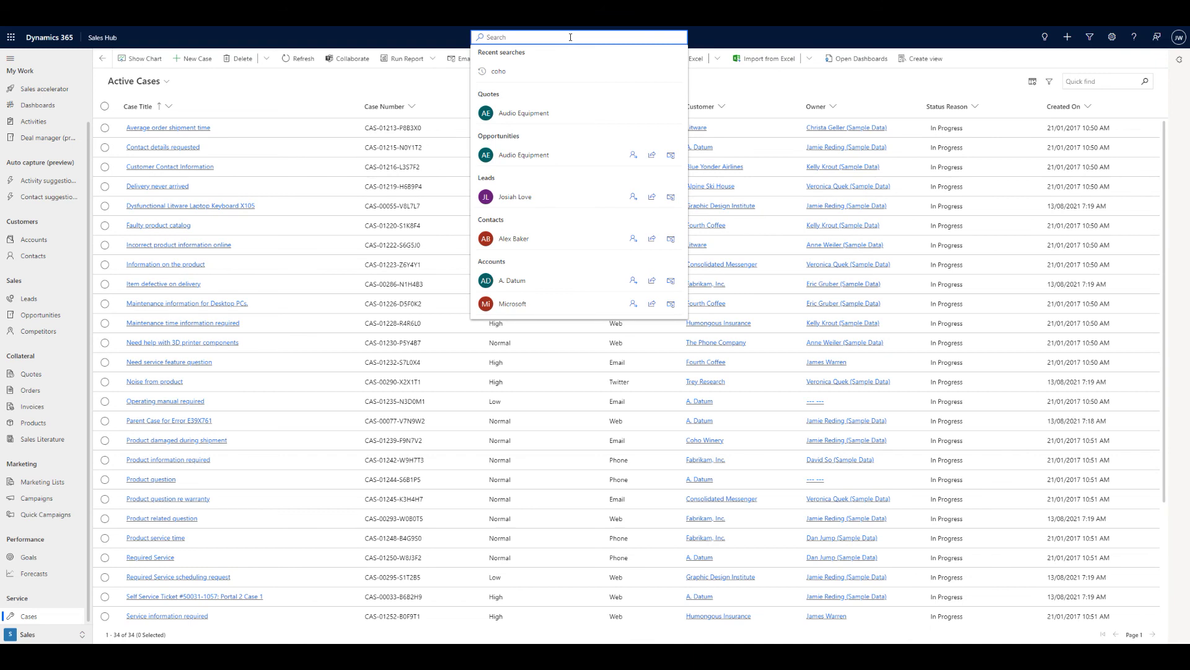
type("coho")
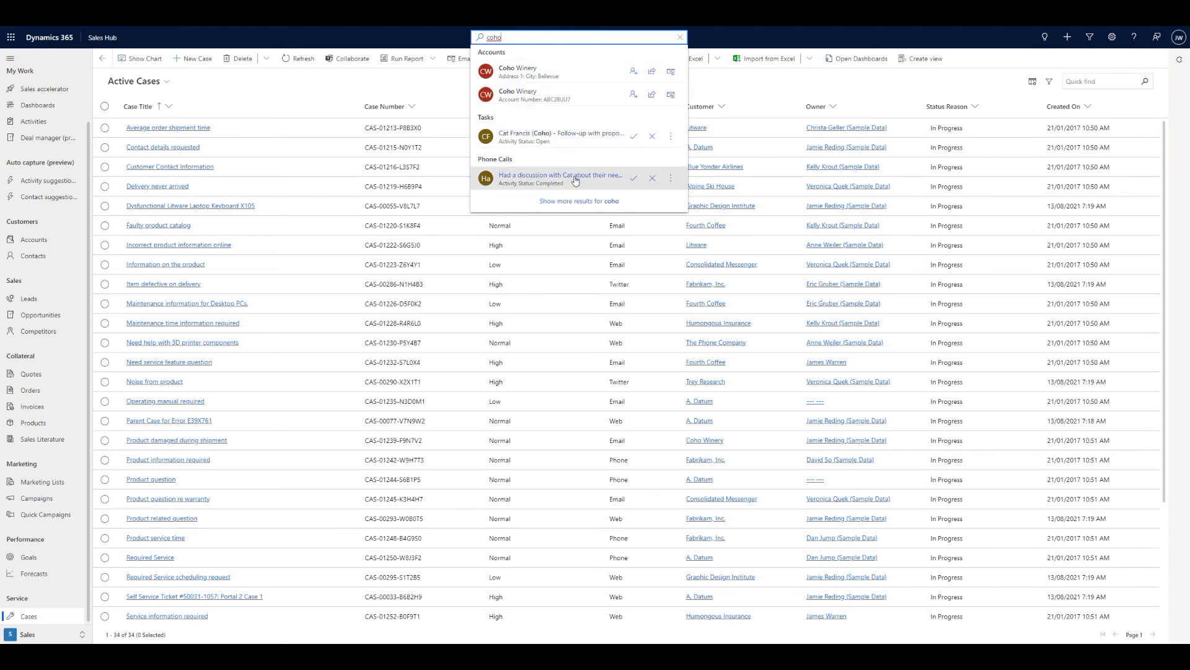
left_click(602, 201)
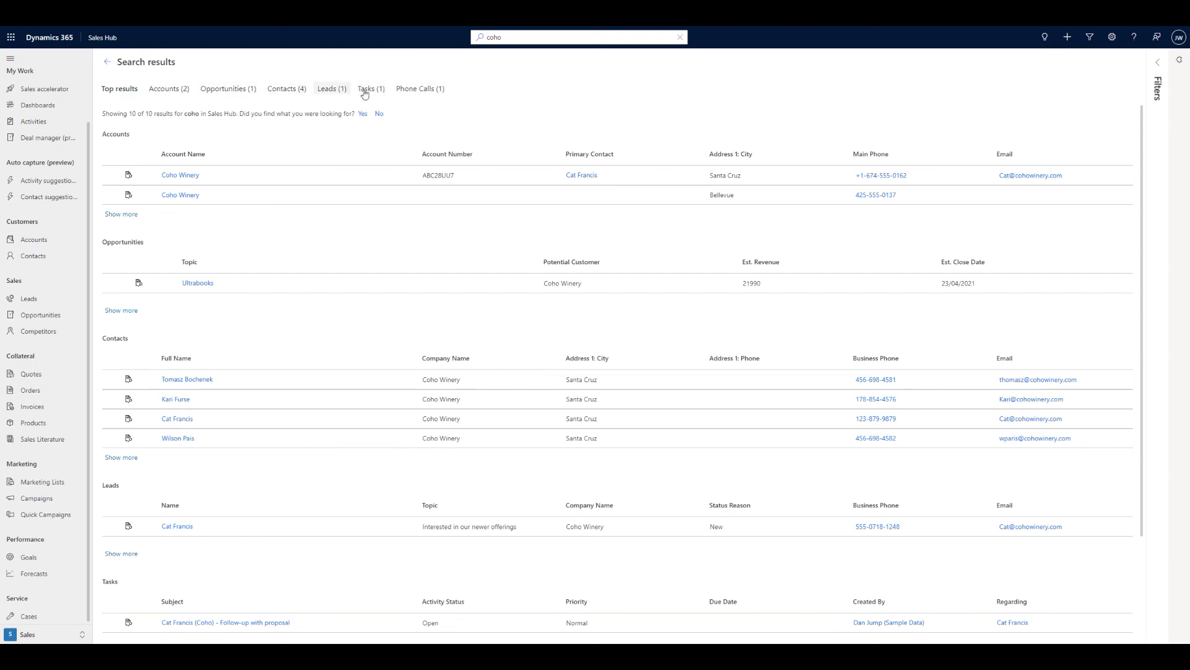
left_click(426, 91)
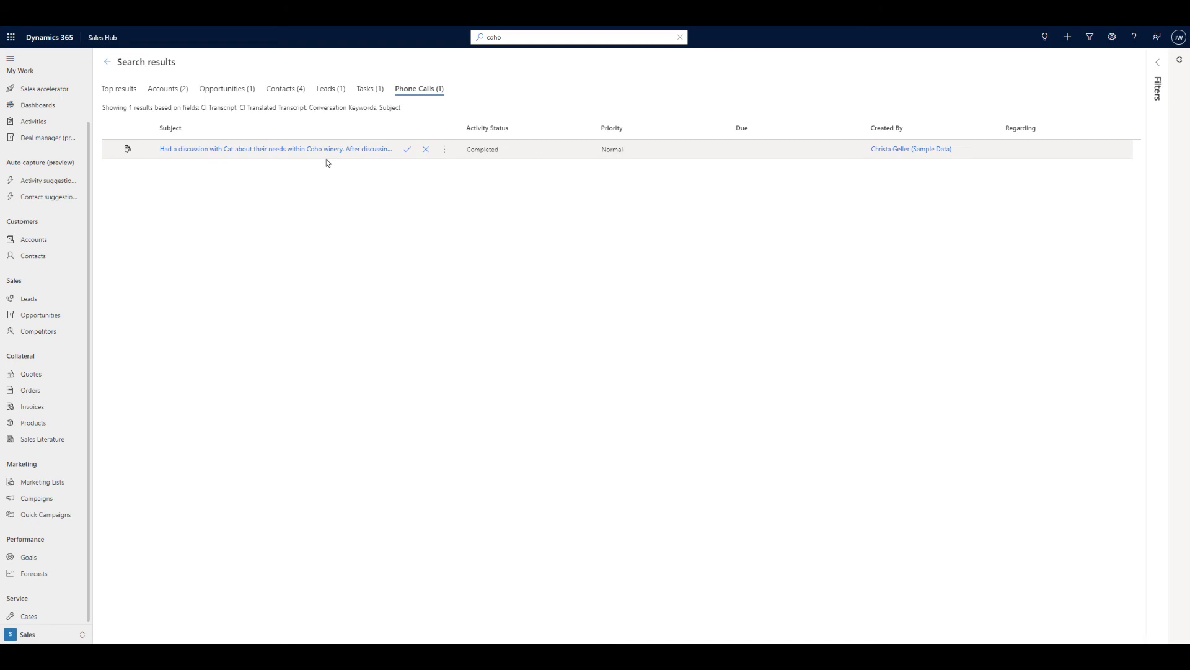
Open the deal manager and set the grouping of its open opportunities list to None
left_click(62, 144)
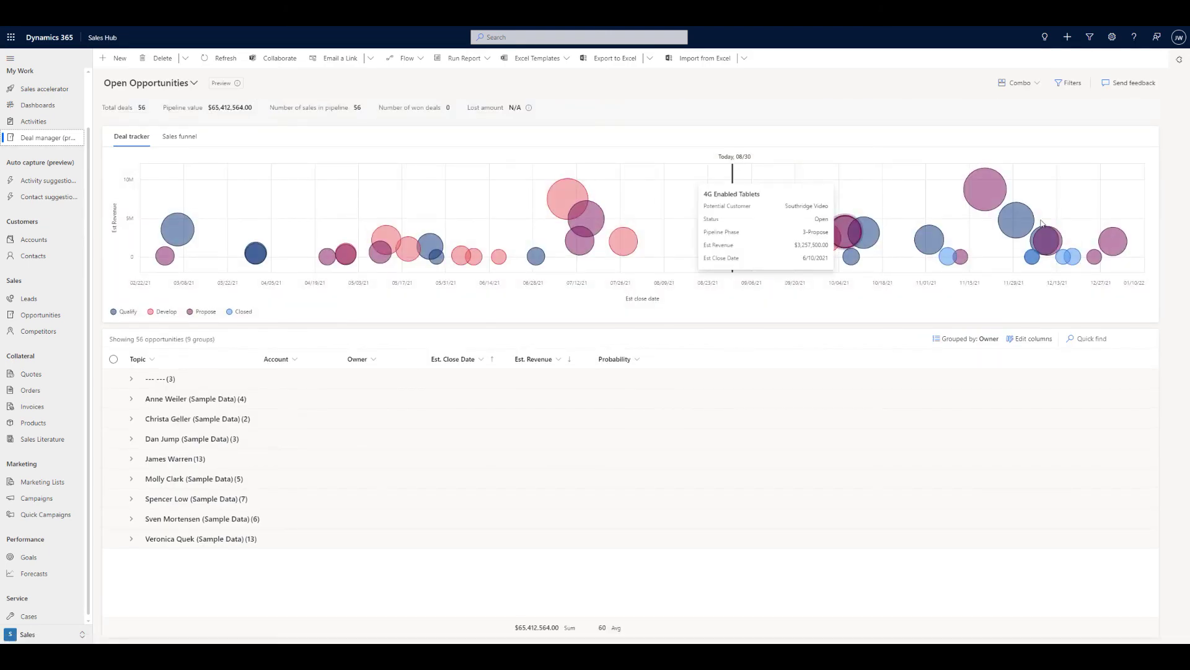
left_click(984, 339)
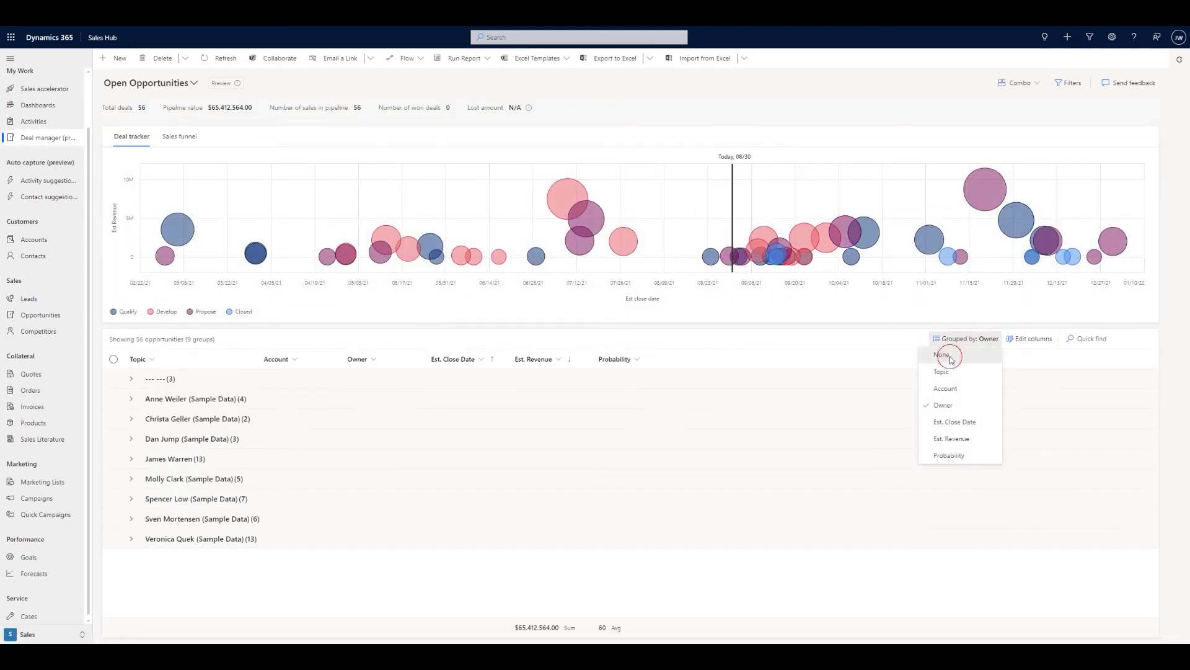
left_click(952, 360)
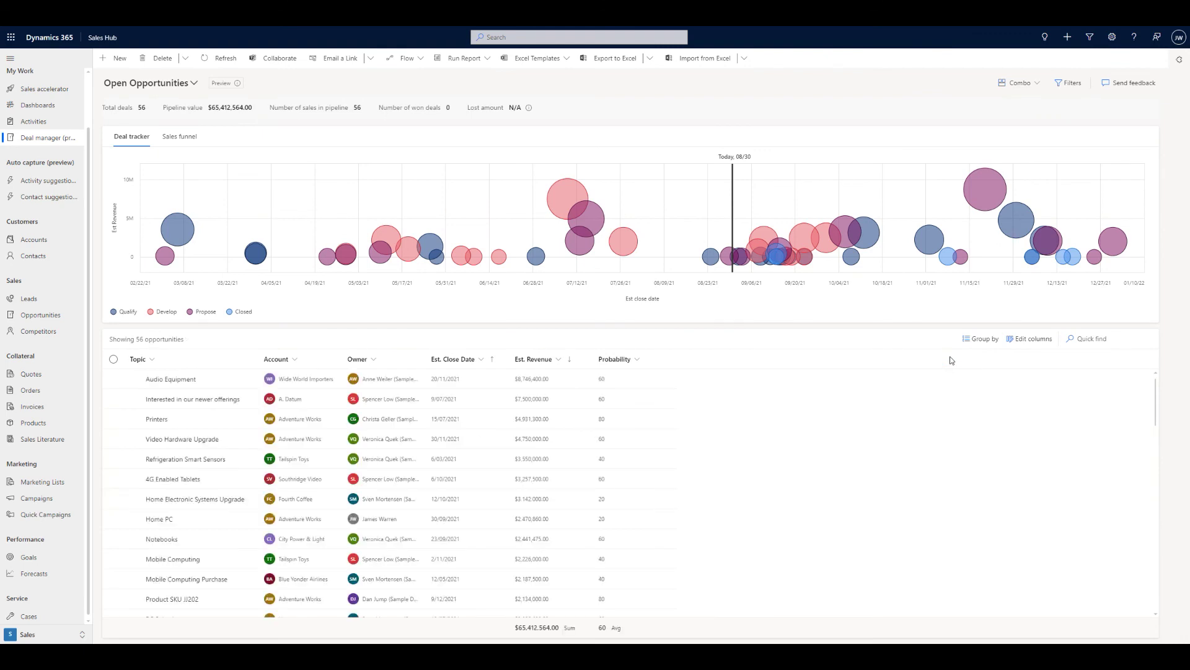